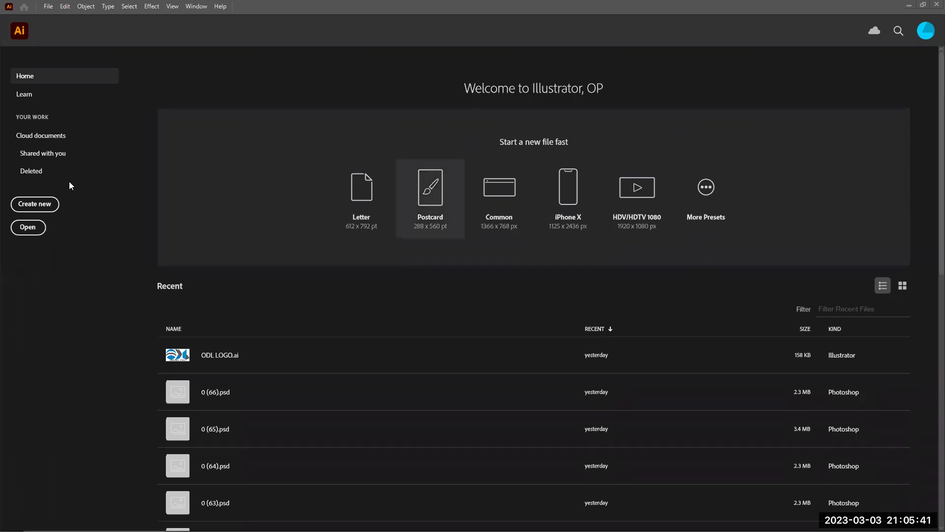
- Start a new document setup and set its width to 1350 px
click(39, 206)
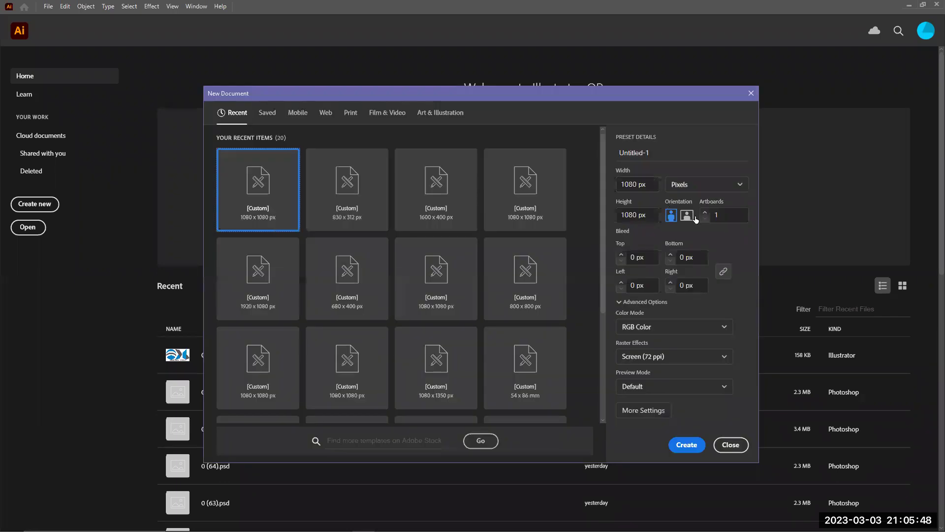
click(644, 182)
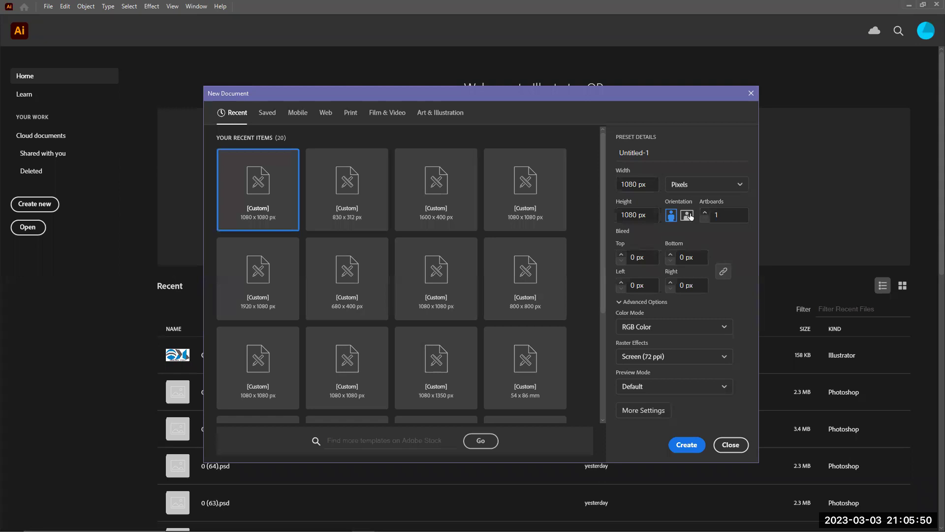
drag(649, 184, 621, 184)
text(1350)
- Name the new document Typography and create it
click(658, 154)
key(BackSpace)
key(BackSpace)
key(BackSpace)
key(BackSpace)
key(BackSpace)
key(BackSpace)
key(BackSpace)
key(BackSpace)
key(BackSpace)
key(BackSpace)
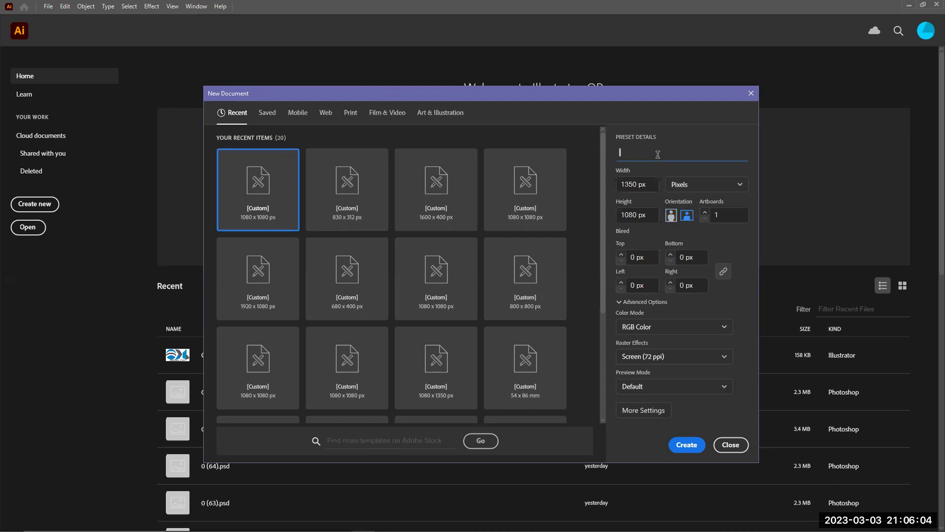
text(Typography)
click(685, 446)
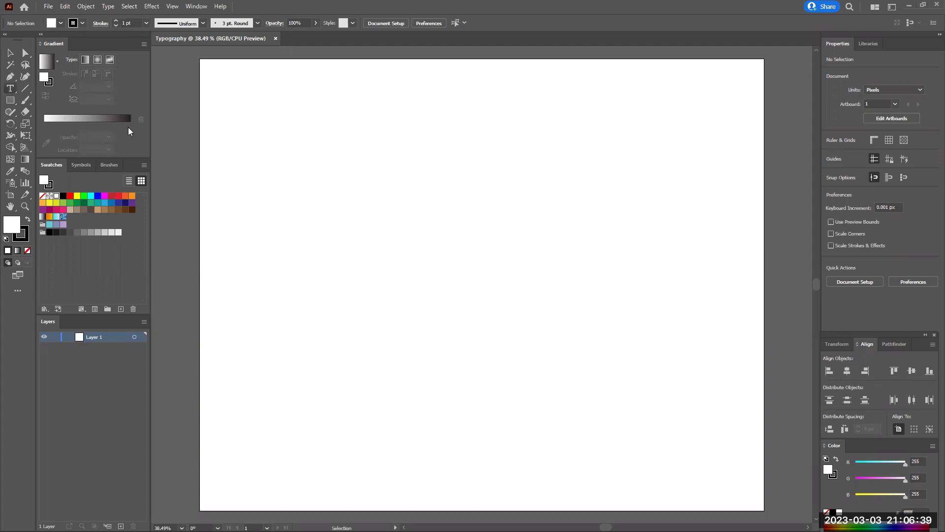
- Add point text reading "Success" with "Earning" on a second line in the upper-left area of the artboard
click(283, 164)
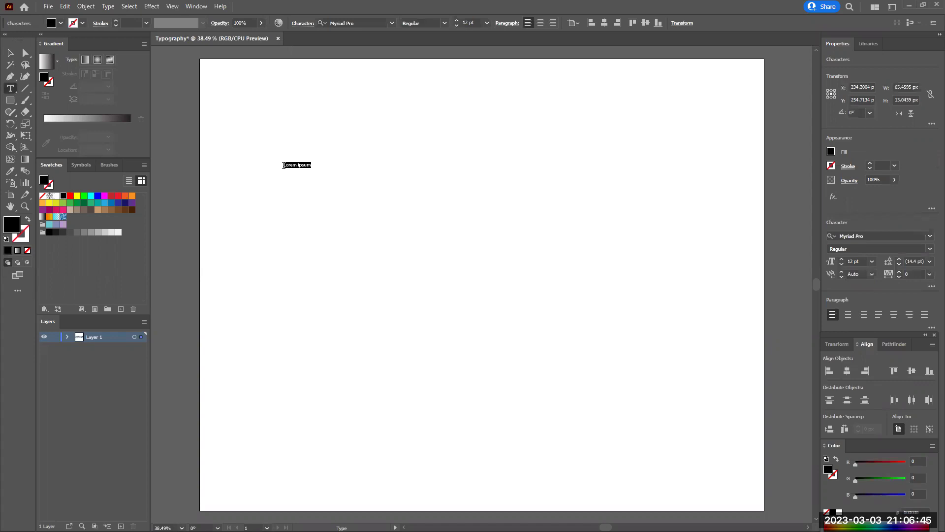
text(S)
text(g)
key(Escape)
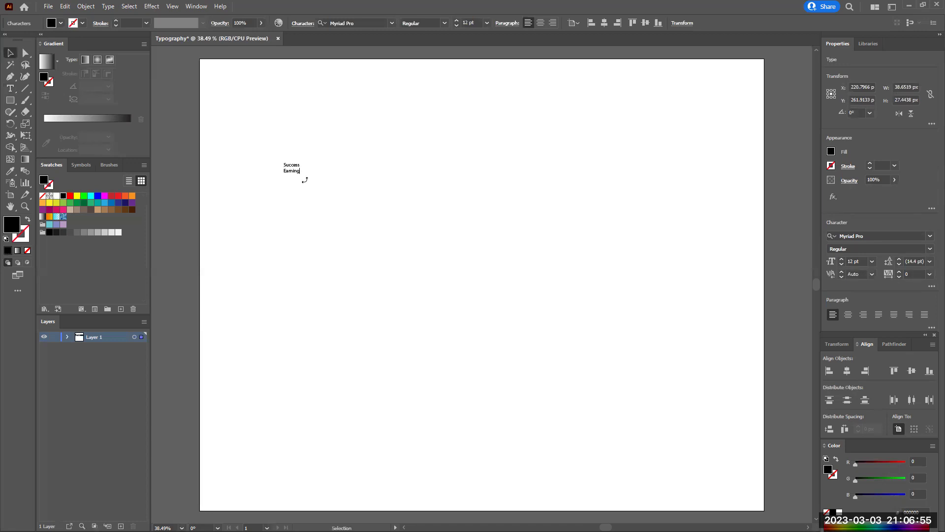
- Enlarge the two-line text to about 106 pt and centre it horizontally and vertically on the artboard
drag(298, 170, 470, 264)
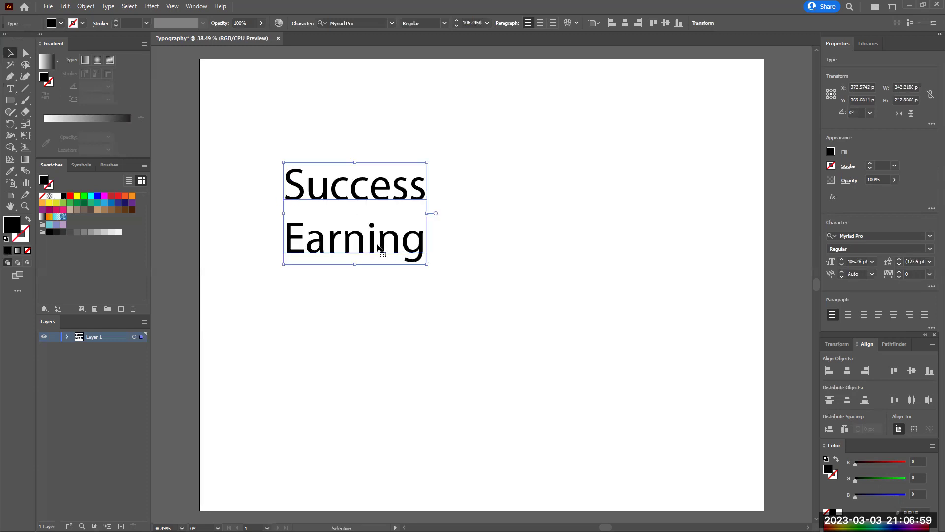
drag(376, 247, 517, 300)
drag(529, 97, 530, 97)
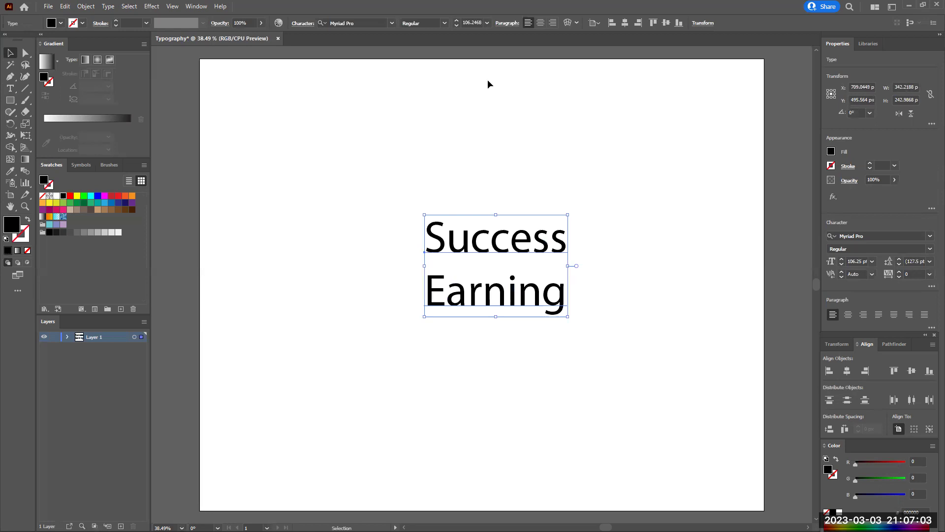
click(625, 23)
click(666, 22)
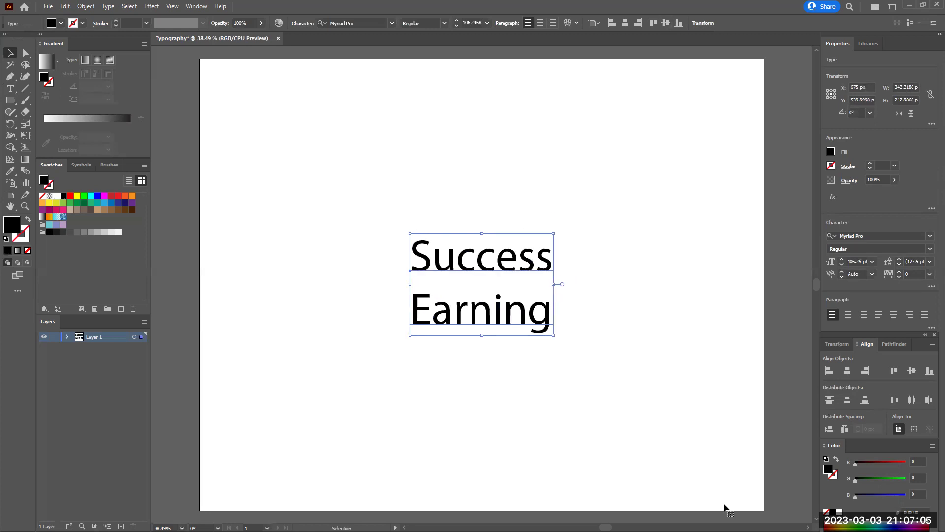
- Scale the centred text proportionally about its centre to about 209 pt
key(ctrl+z)
drag(555, 335, 624, 389)
click(312, 256)
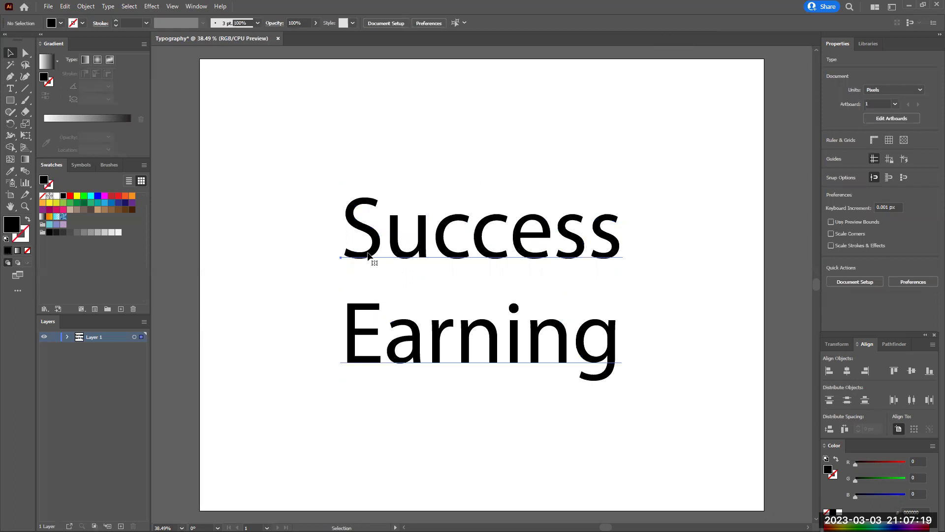
- Make a smaller copy of the text, about 73 pt, scaled around the same centre as the large one
click(368, 255)
key(a)
key(v)
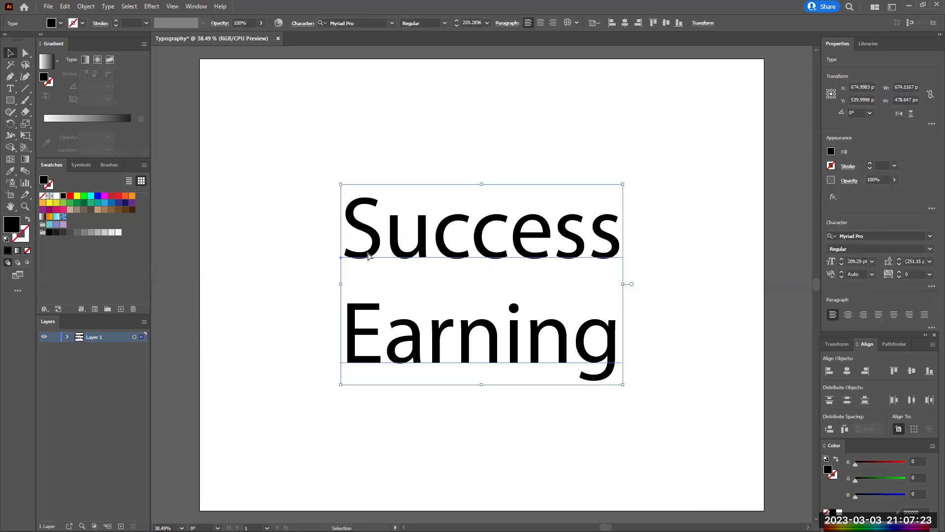
key(a)
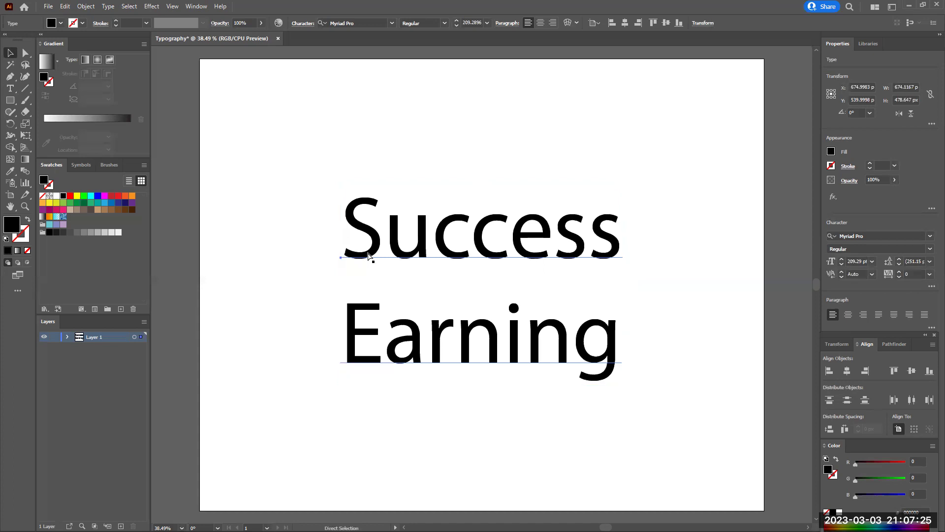
key(v)
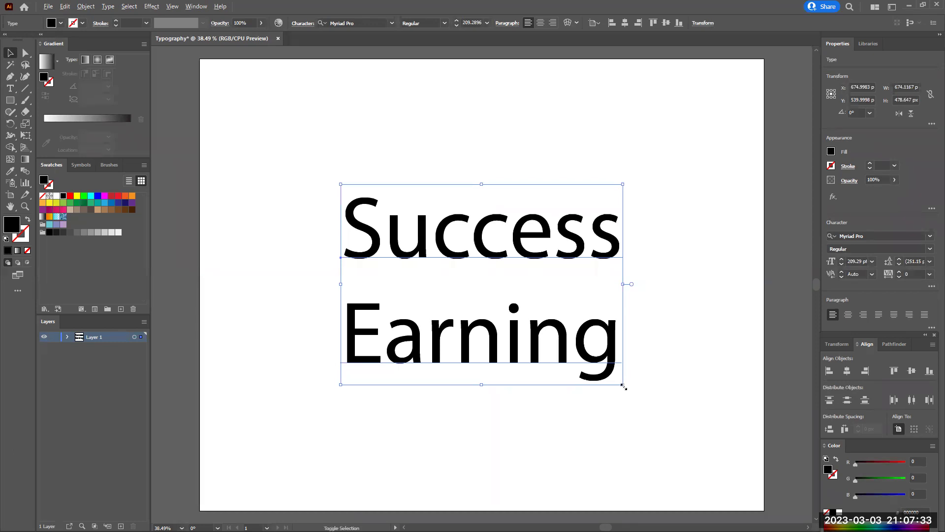
drag(624, 387, 532, 321)
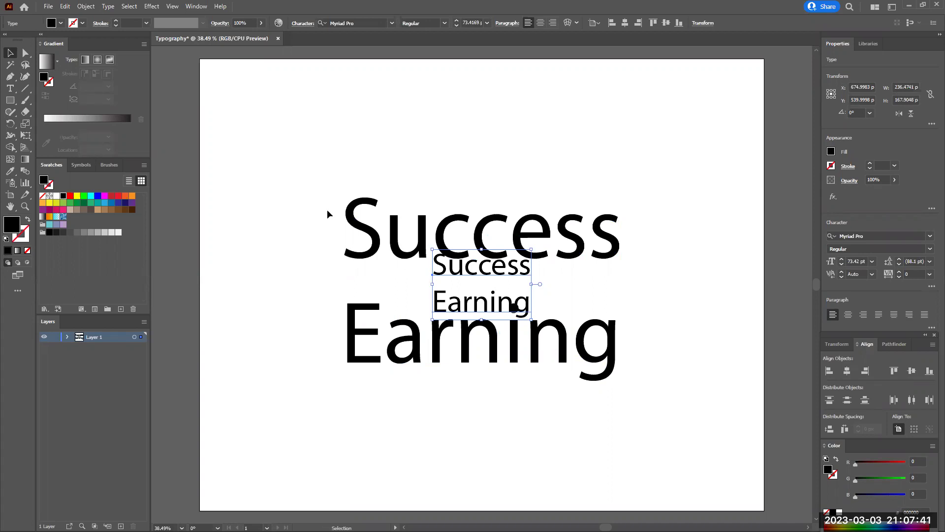
- Select the large and small text objects together and make a blend between them
drag(325, 193, 512, 302)
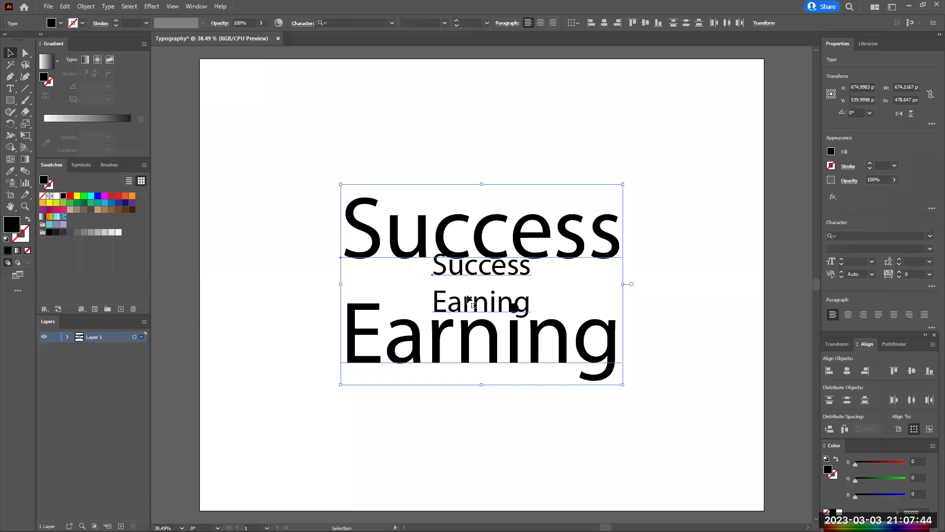
click(25, 171)
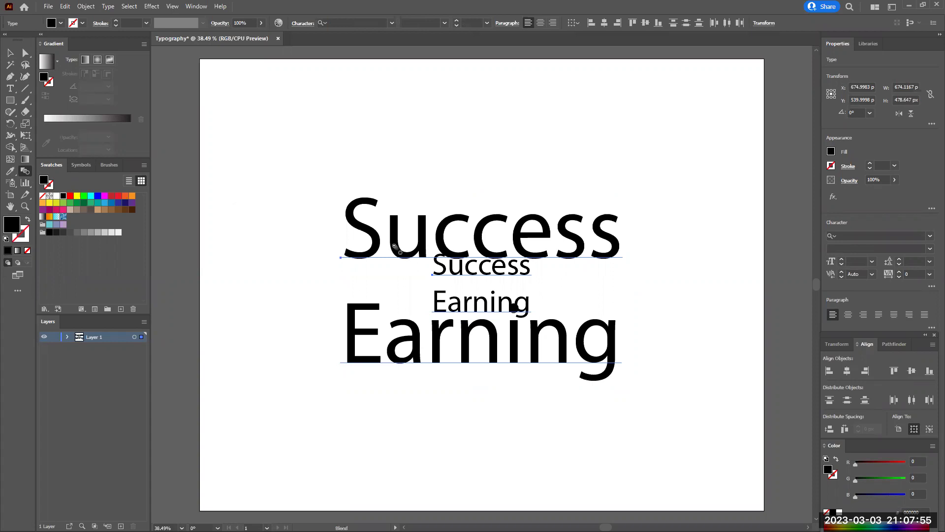
right_click(395, 246)
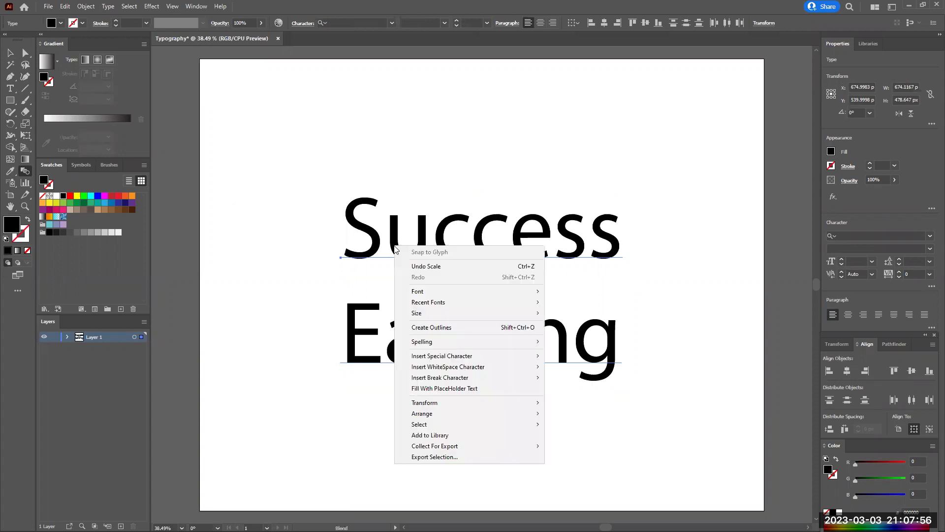
click(27, 170)
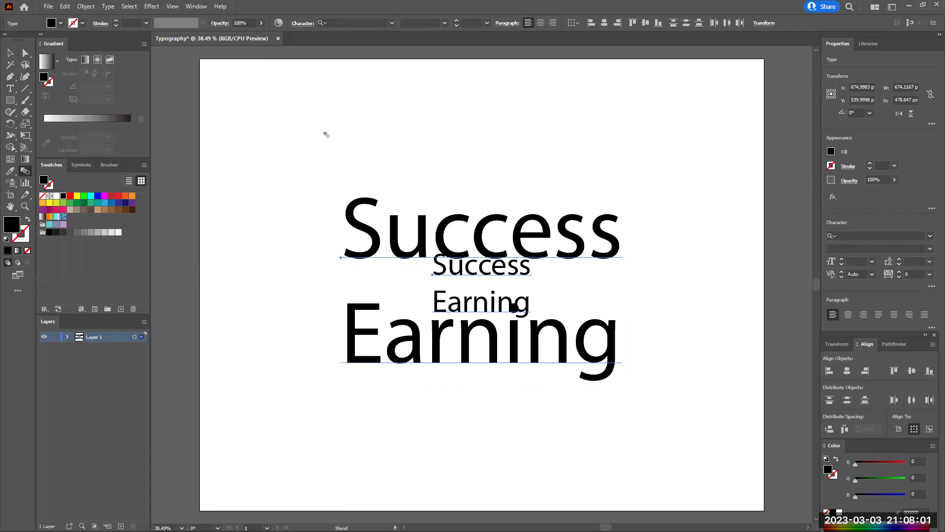
key(v)
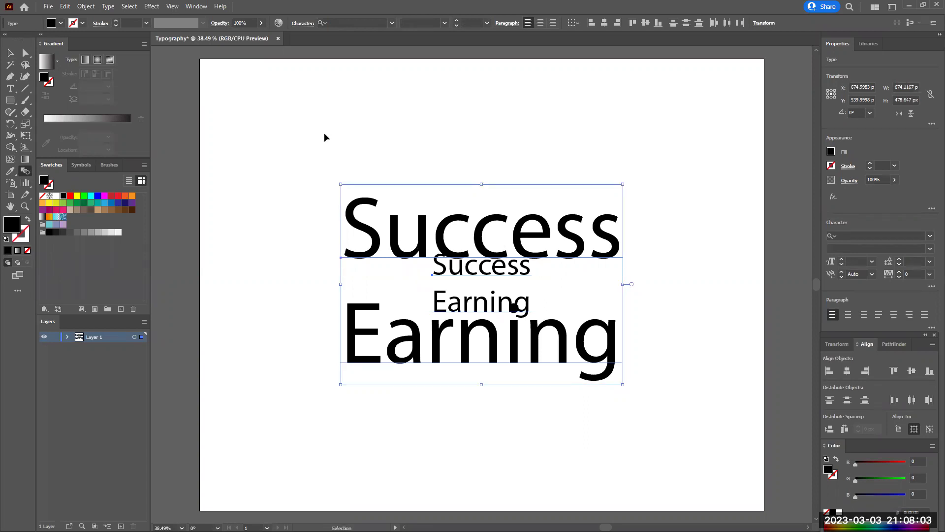
key(alt+ctrl+b)
key(w)
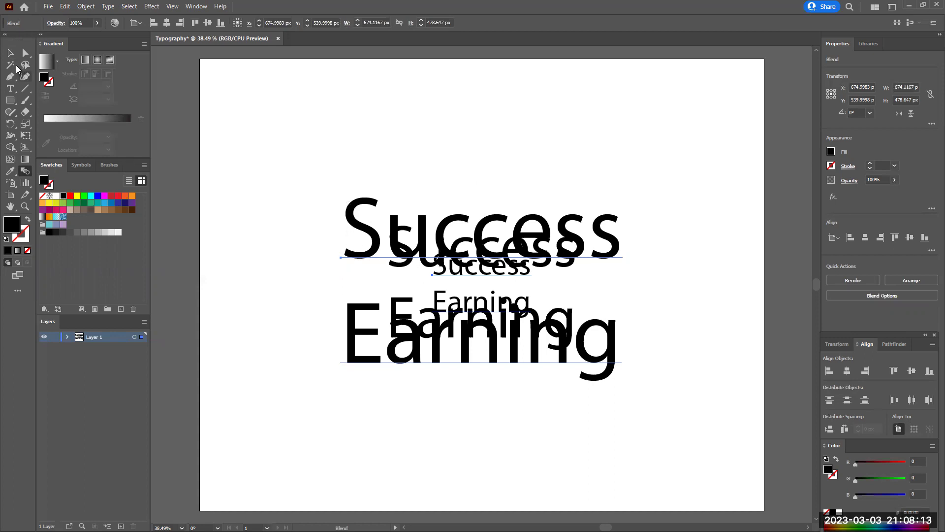
- Move the blended text to the upper-left area of the artboard
click(10, 53)
click(343, 166)
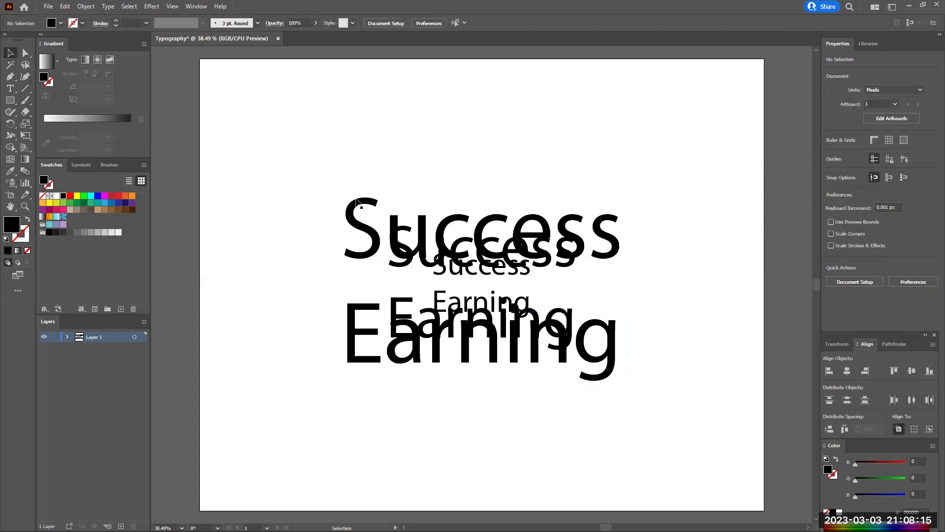
drag(342, 197, 235, 101)
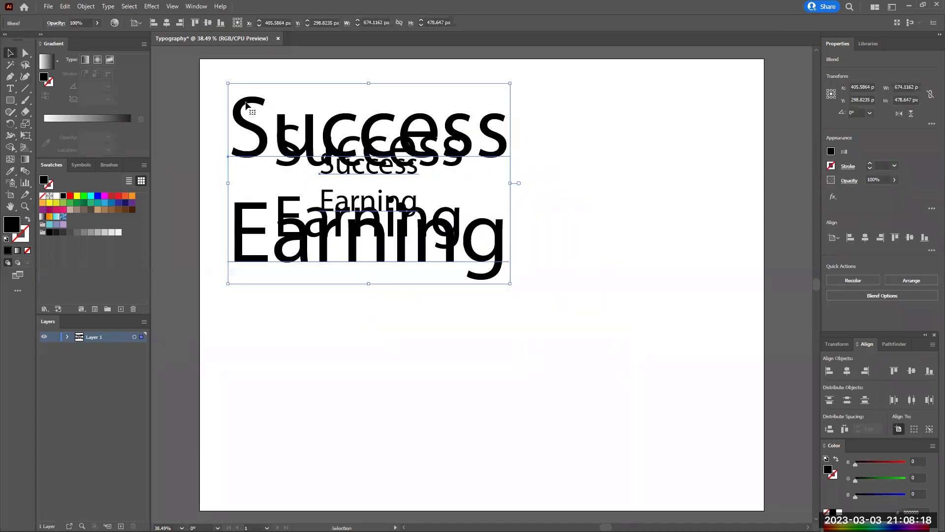
- Expand the blend with Object and Fill enabled
right_click(354, 242)
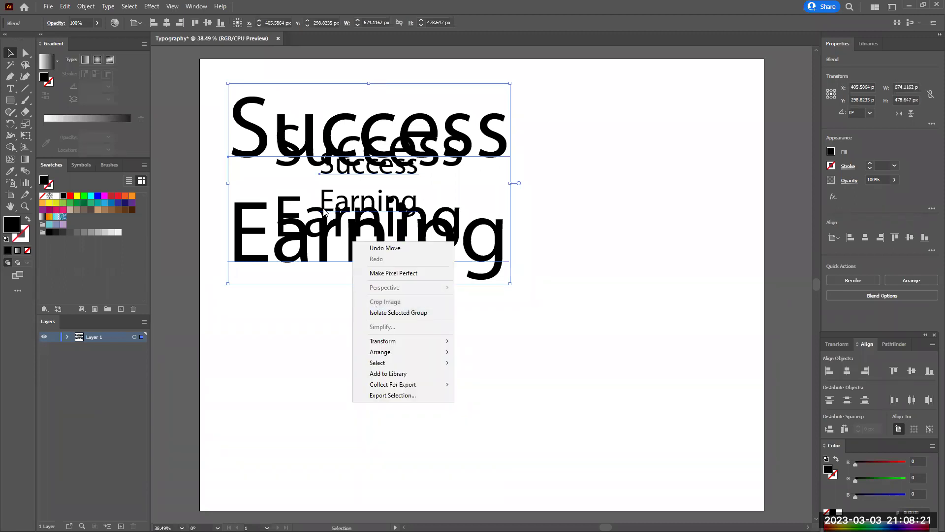
click(179, 80)
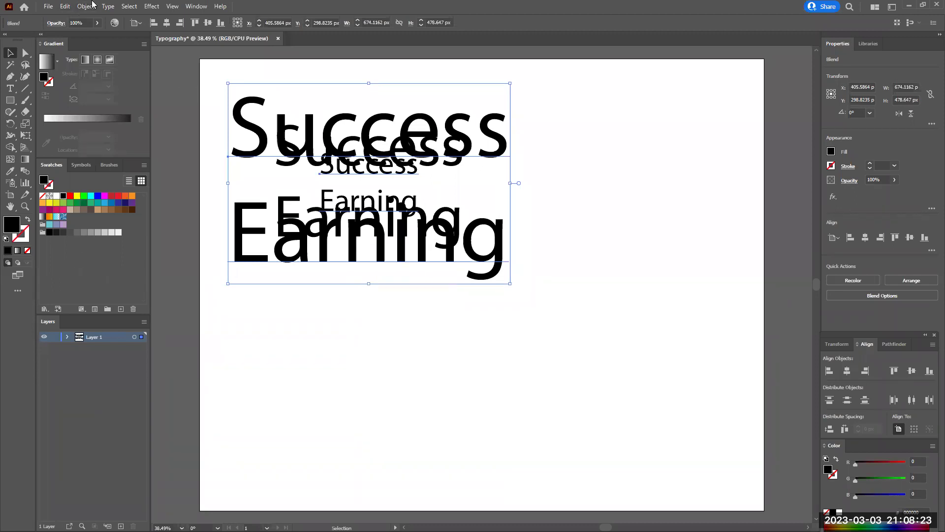
click(92, 6)
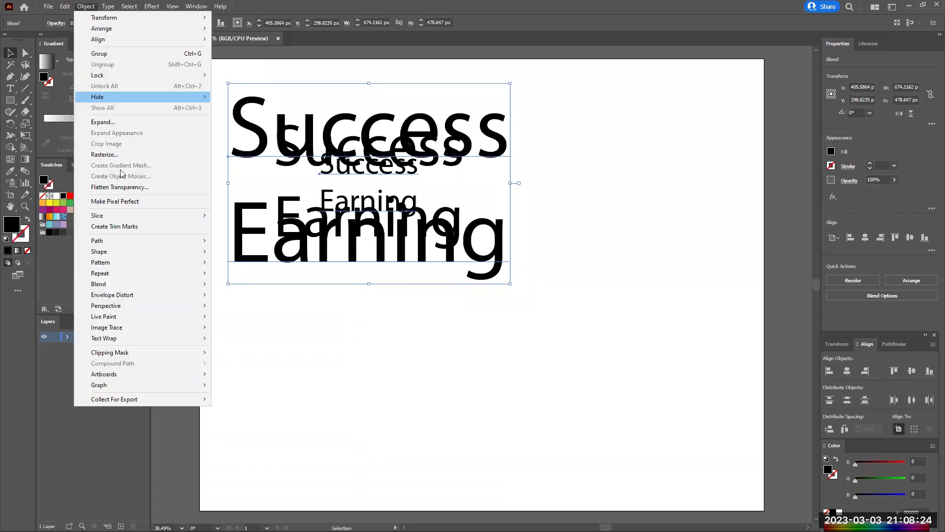
click(106, 125)
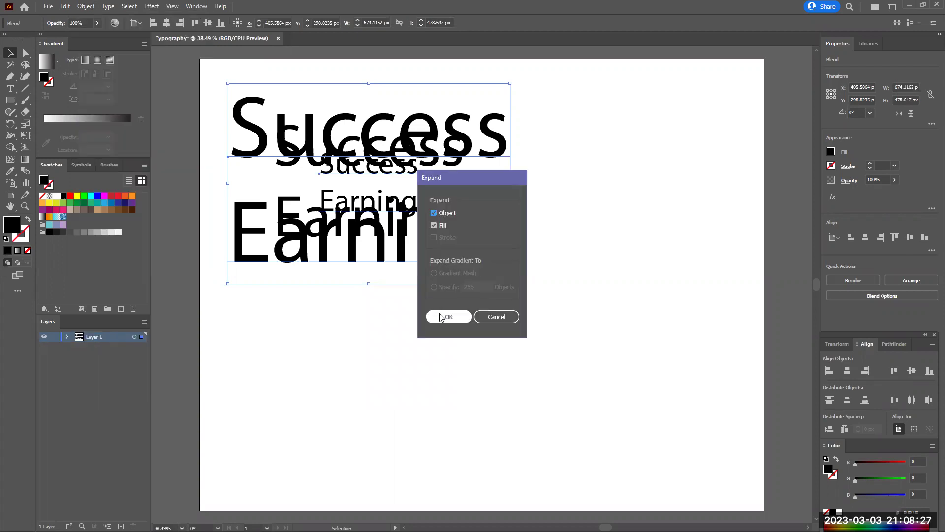
click(441, 317)
- Isolate the expanded group and pull the large text to the artboard's lower right and the small text to its upper right
double_click(492, 256)
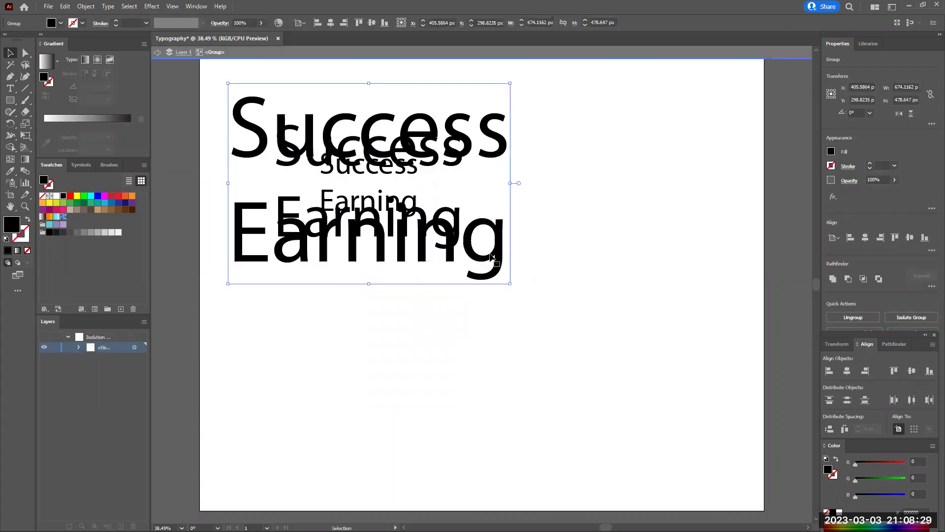
right_click(491, 255)
drag(454, 260, 716, 378)
drag(410, 202, 652, 140)
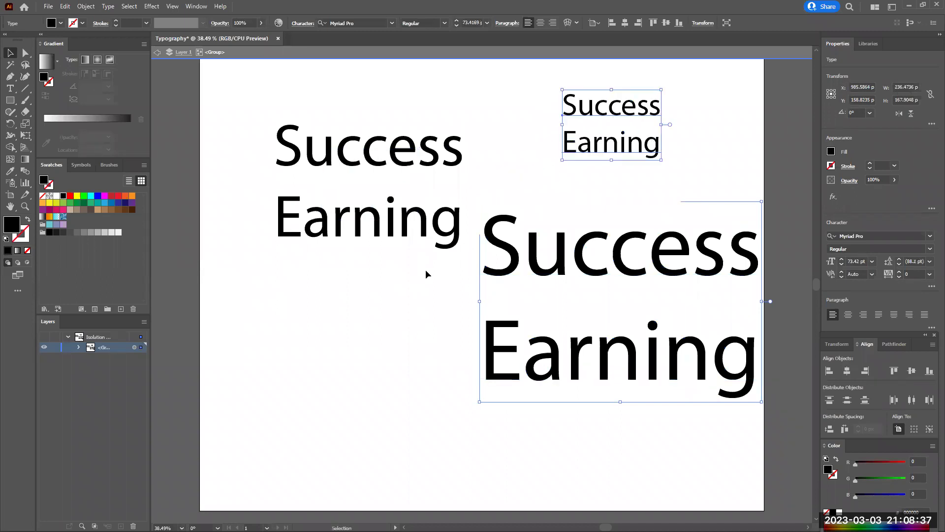
- Move the medium-sized text between the small and large copies, overlapping the large word "Success"
click(420, 282)
click(449, 215)
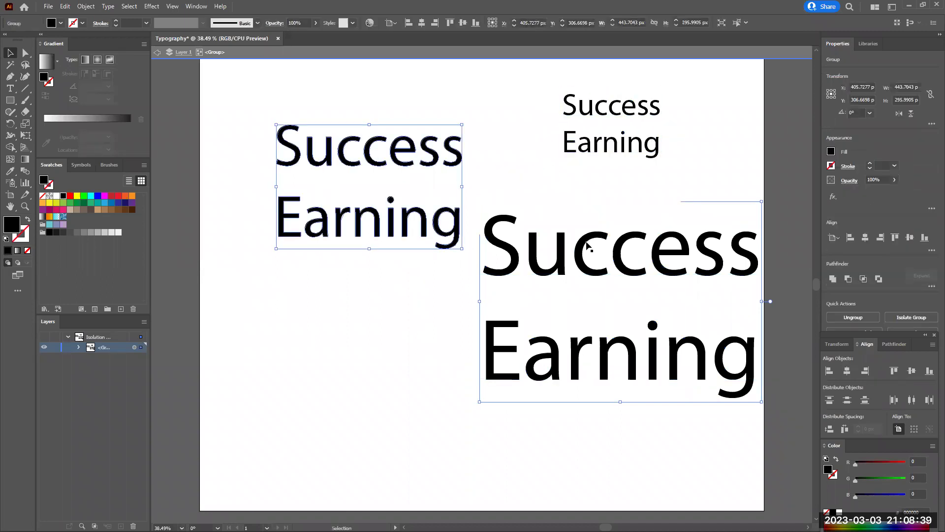
click(586, 244)
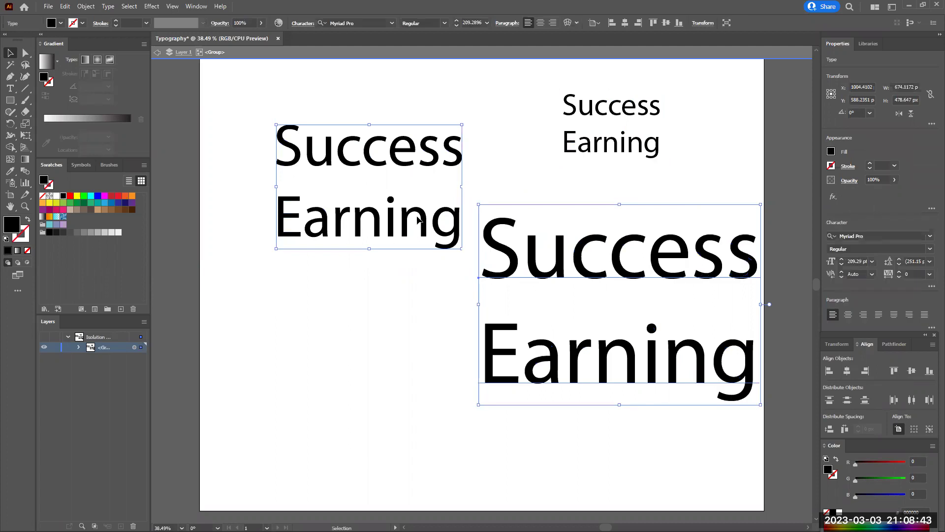
drag(417, 215, 668, 252)
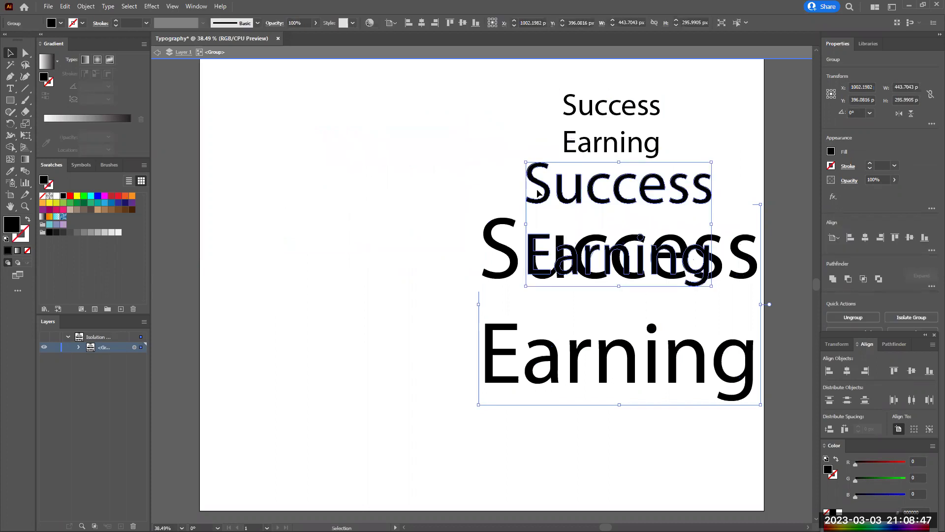
- Delete the small and medium-sized text copies, keeping the largest one
drag(494, 89, 665, 437)
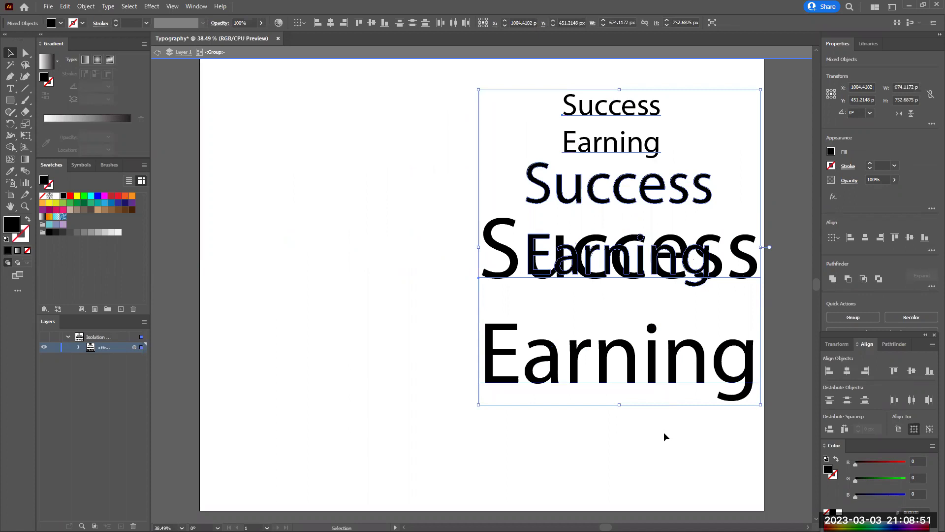
drag(531, 98, 604, 194)
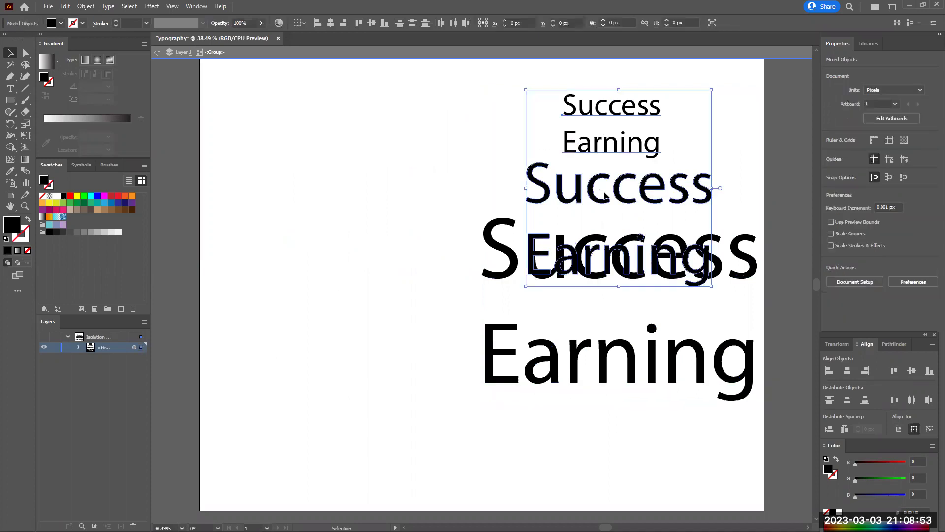
key(Delete)
- Move the remaining large text up the artboard and delete its second line, "Earning", leaving only "Success"
drag(480, 225, 430, 74)
click(325, 172)
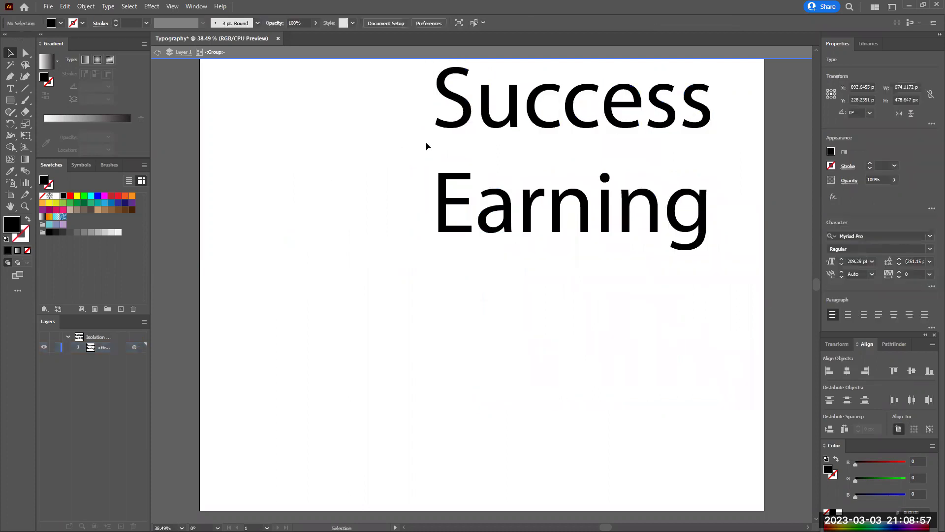
click(535, 192)
double_click(530, 188)
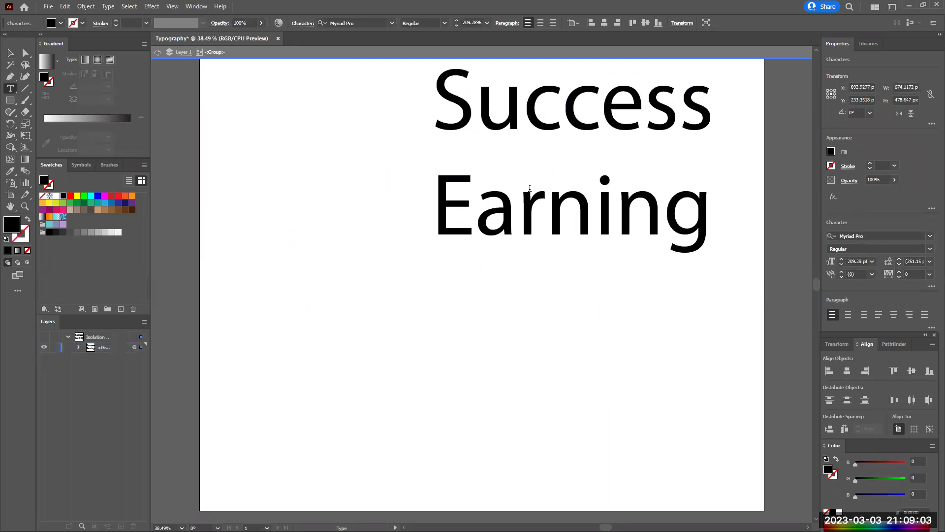
key(shift+End)
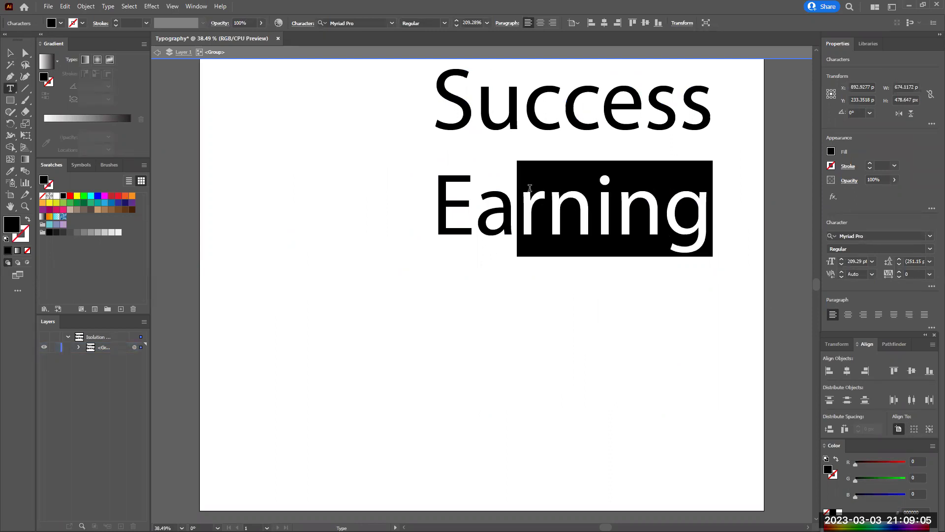
key(shift+Left)
key(shift+Left)
key(Right)
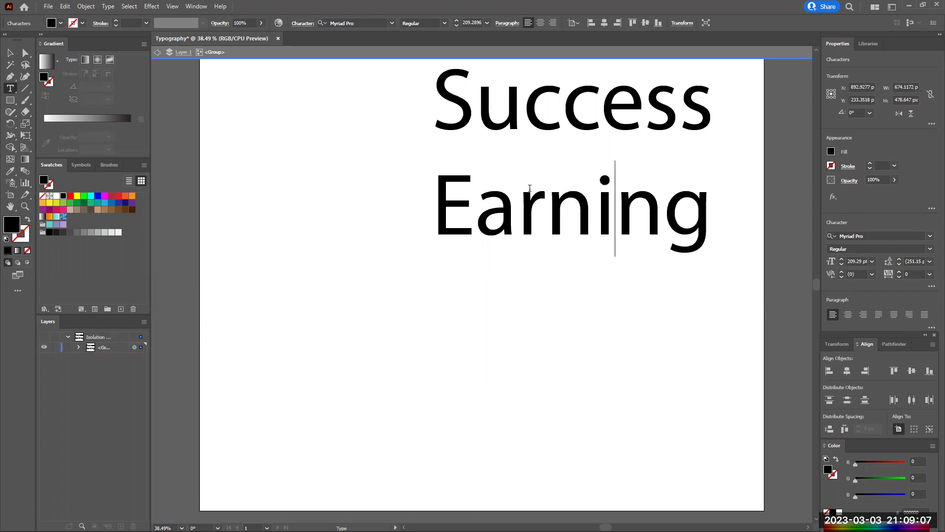
key(shift+Home)
key(BackSpace)
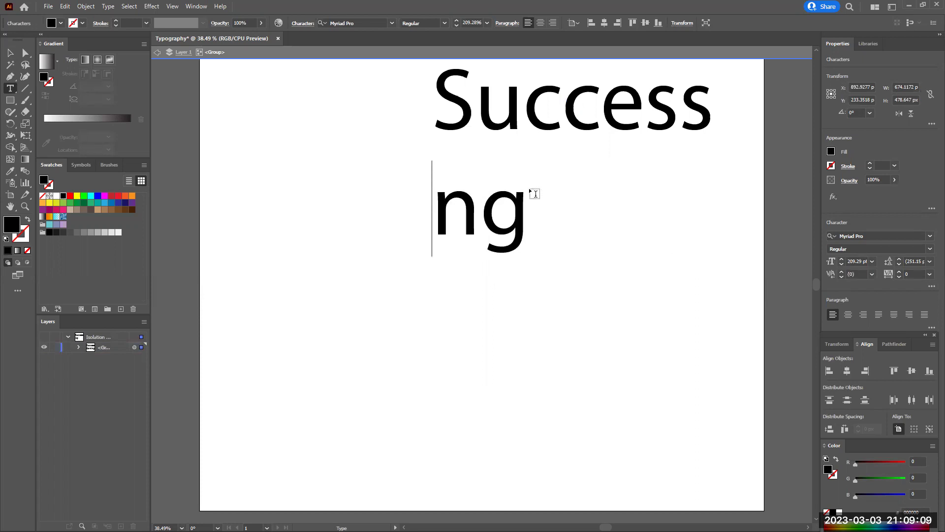
key(BackSpace)
key(BackSpace)
key(BackSpace)
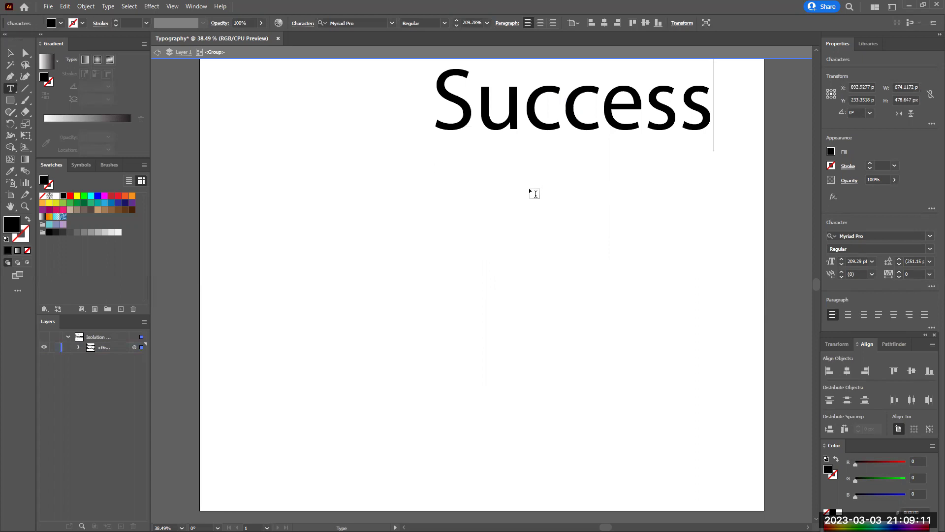
click(10, 53)
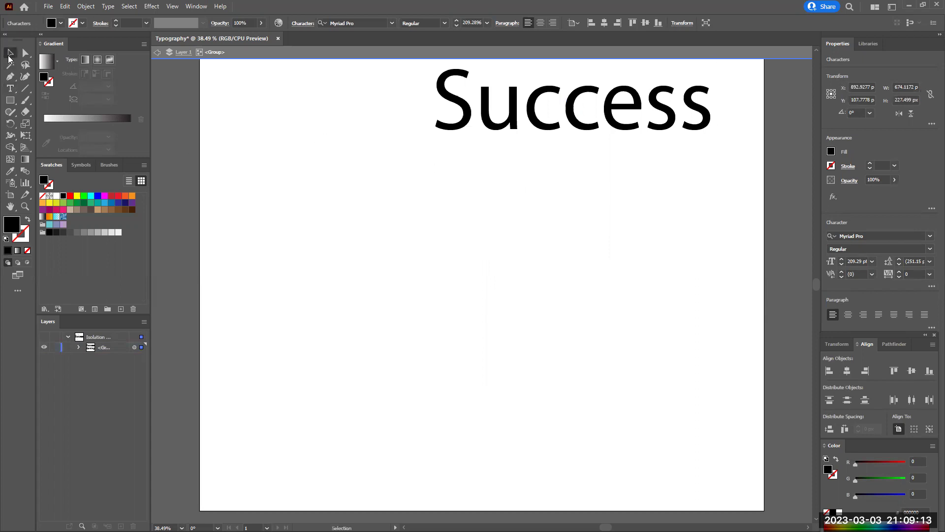
click(371, 178)
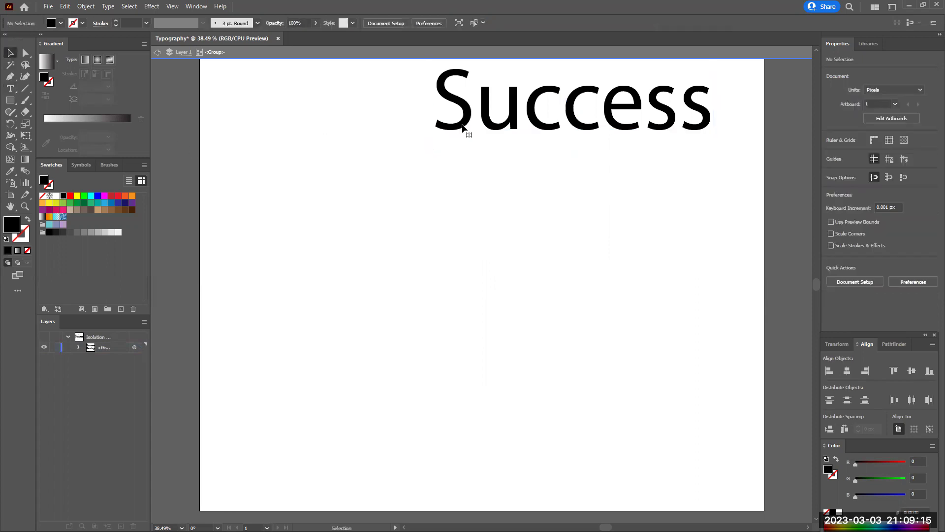
- Duplicate "Success" directly below itself and replace the copy's text with "Earning"
click(463, 127)
drag(463, 127, 468, 223)
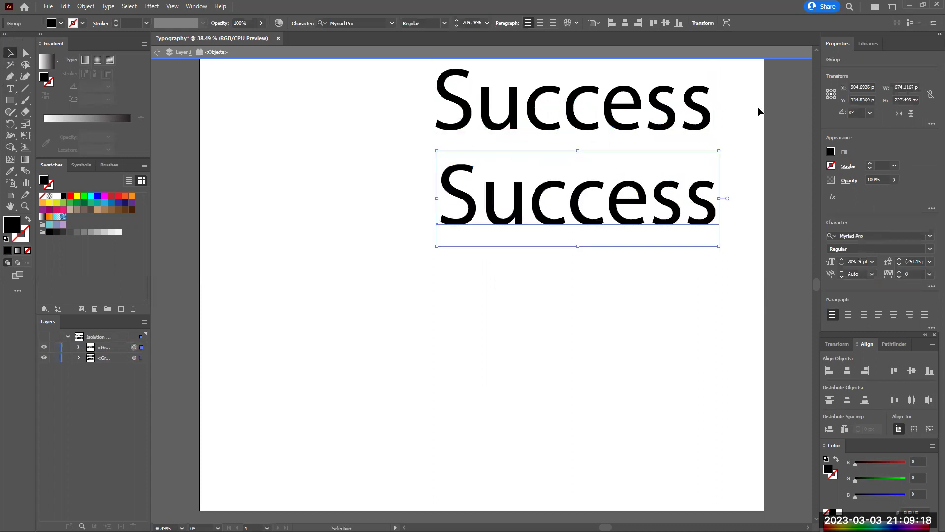
double_click(520, 219)
click(519, 219)
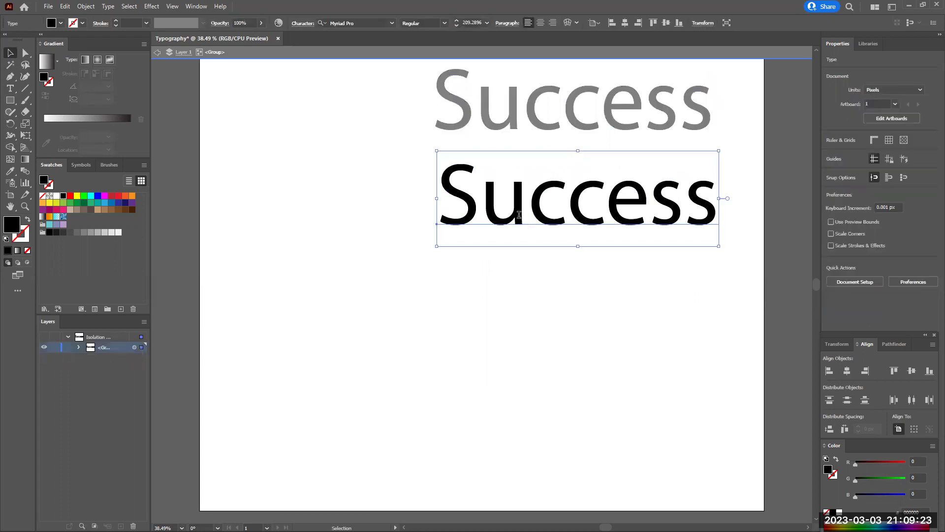
double_click(519, 220)
double_click(519, 219)
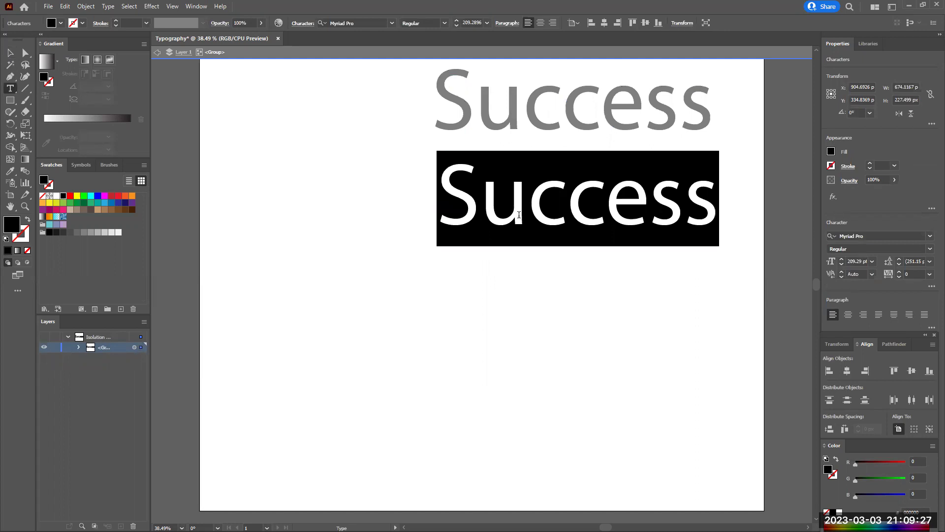
text(Earning)
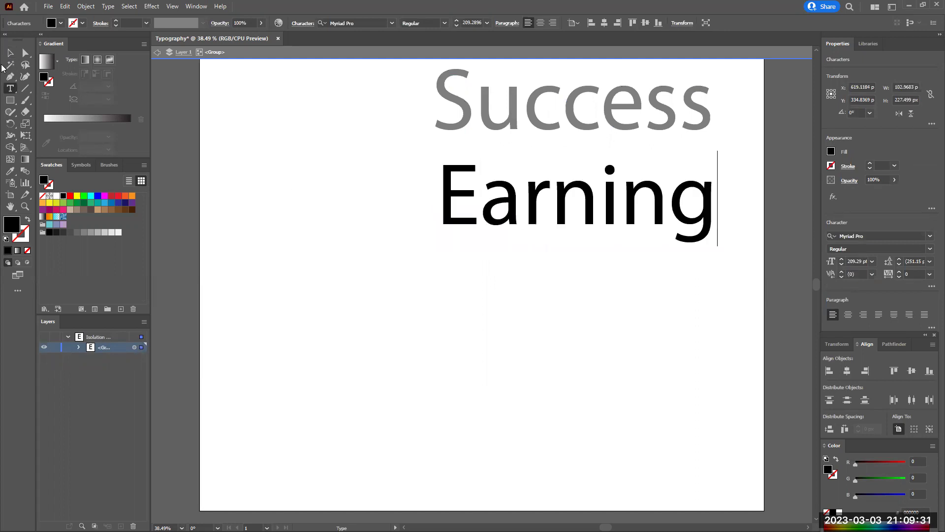
click(15, 55)
double_click(288, 123)
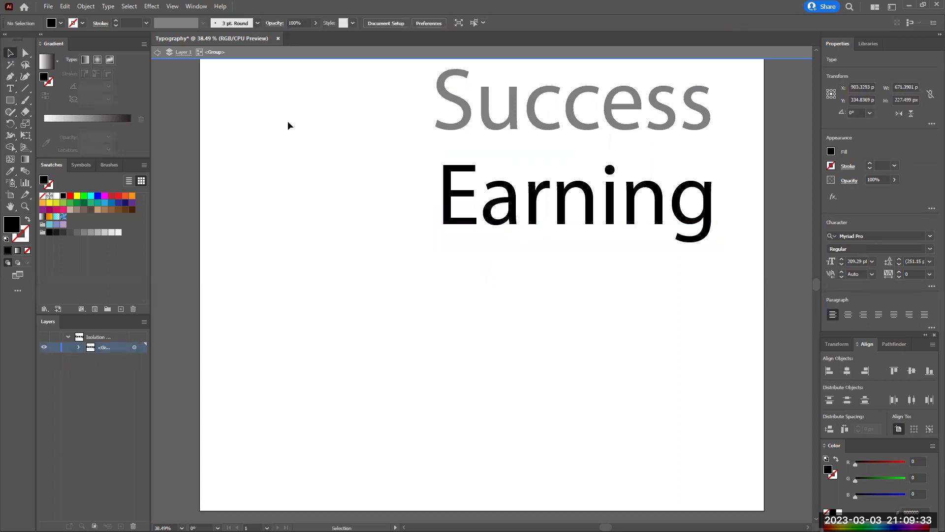
- Isolate "Success" and move it left and slightly down, offset from "Earning"
double_click(445, 125)
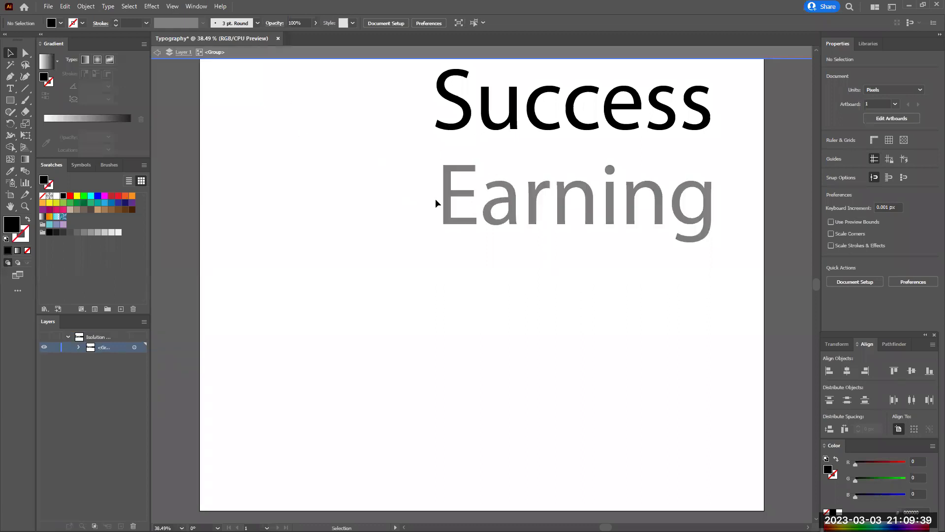
drag(446, 199, 421, 273)
drag(466, 112, 400, 137)
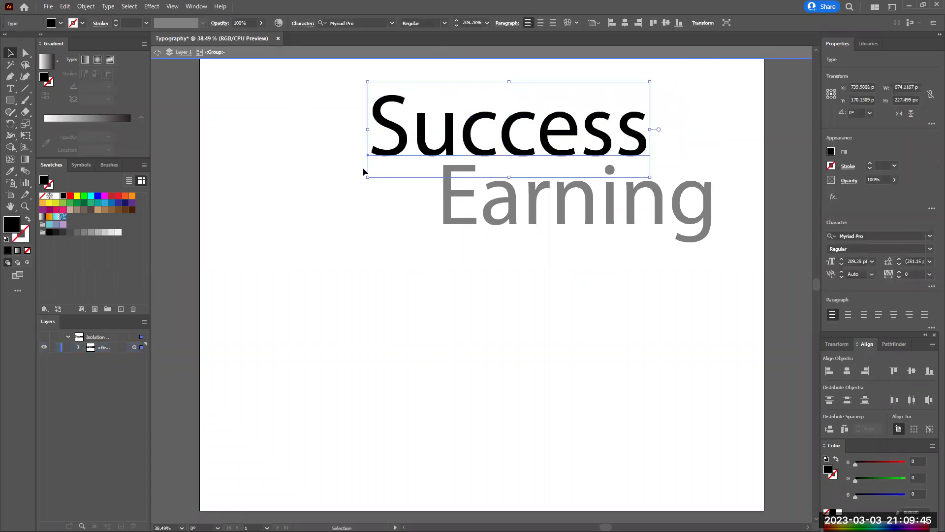
double_click(371, 240)
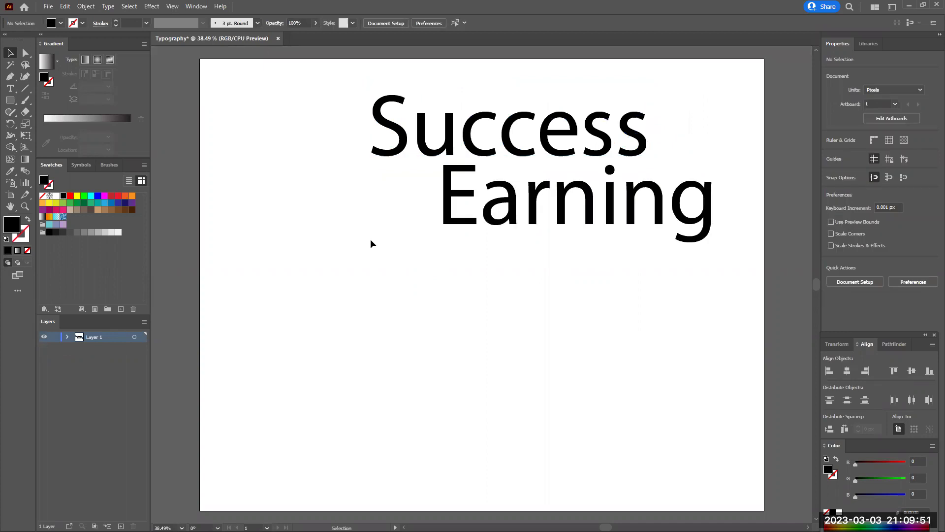
double_click(402, 145)
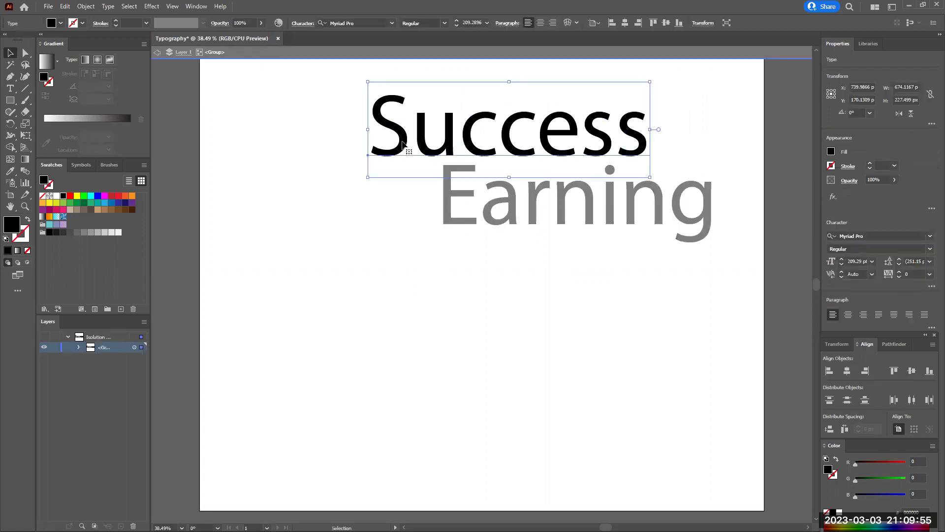
drag(402, 147, 357, 152)
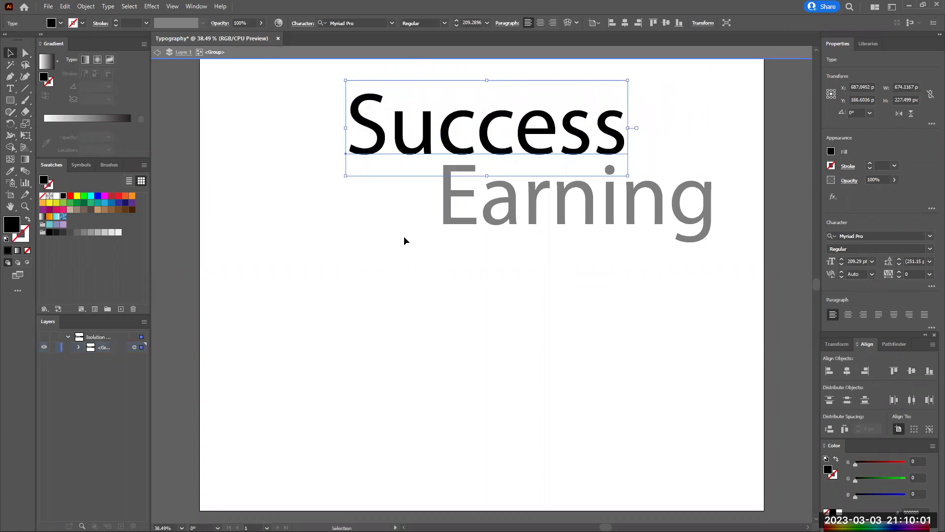
click(453, 222)
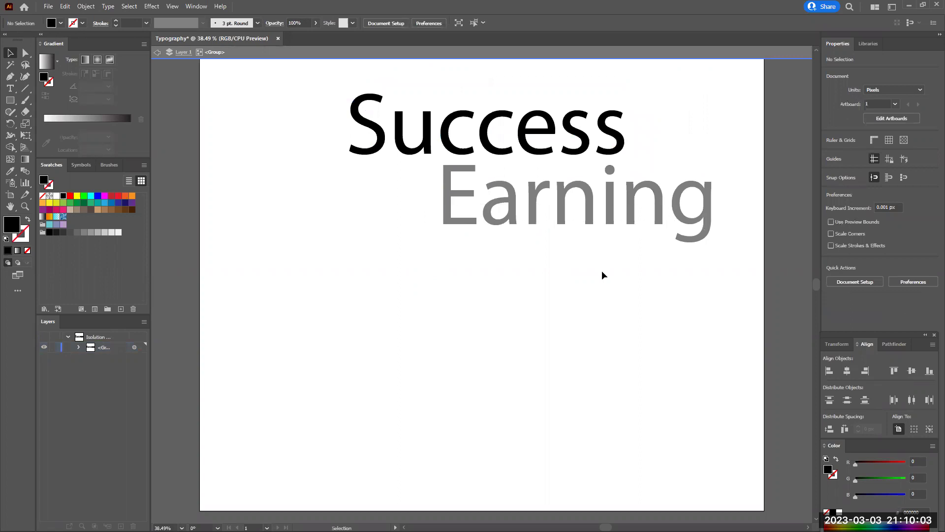
double_click(489, 152)
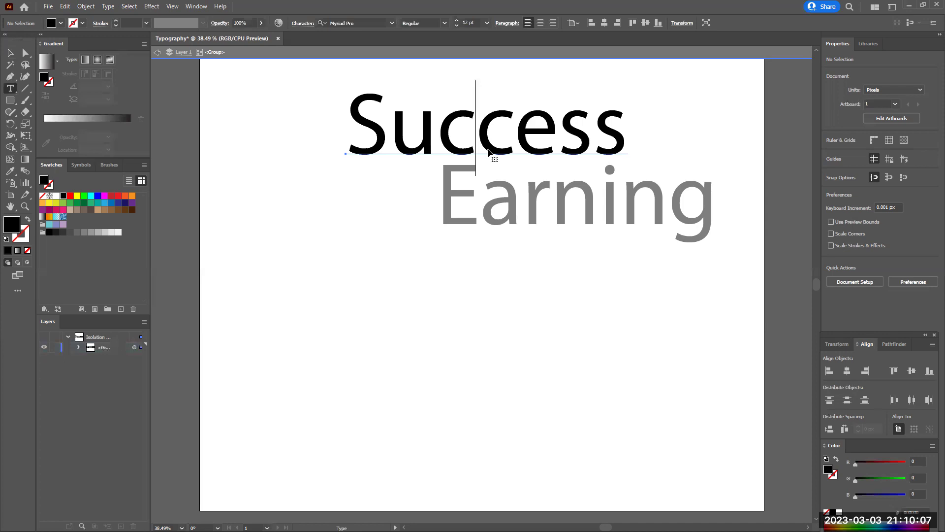
click(365, 214)
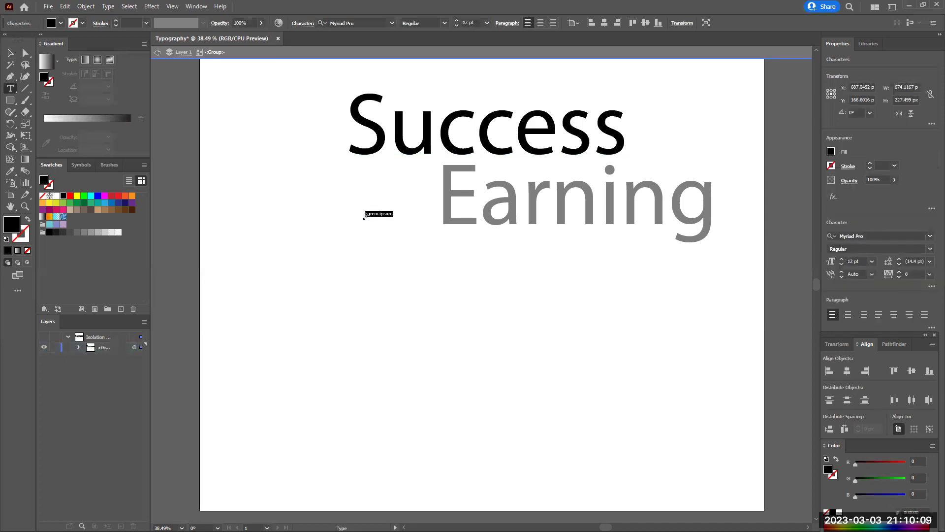
key(ctrl+z)
key(Escape)
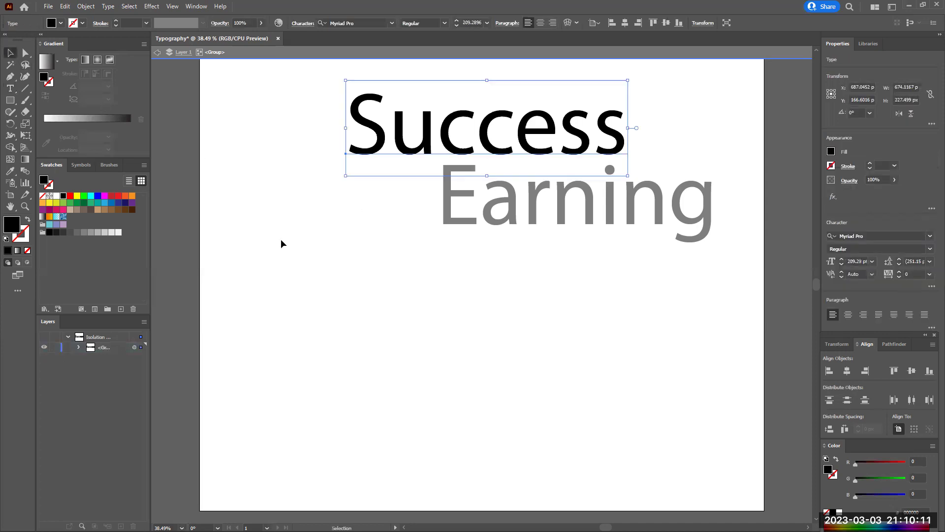
- Leave isolation mode and shift "Success" right so it sits closely above "Earning"
double_click(377, 314)
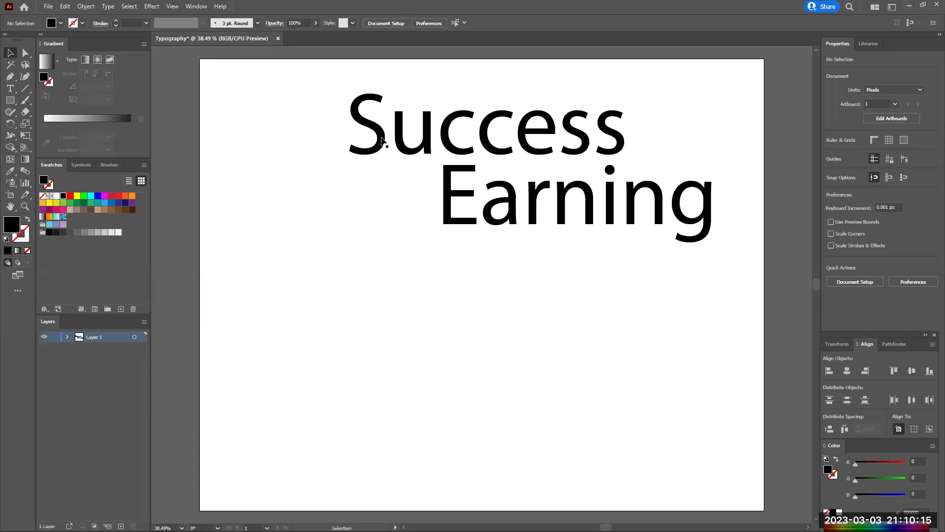
drag(396, 136, 463, 133)
click(268, 185)
drag(10, 100, 66, 124)
click(370, 266)
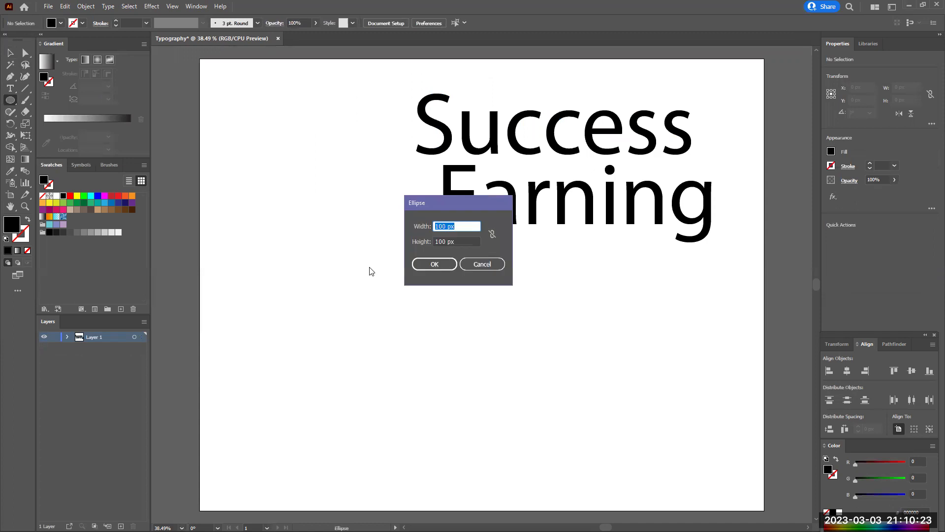
click(435, 264)
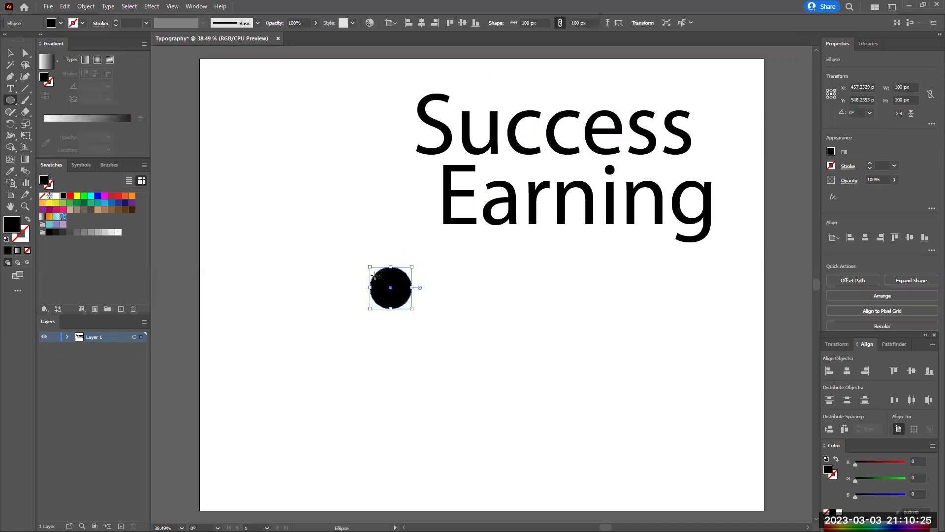
key(Delete)
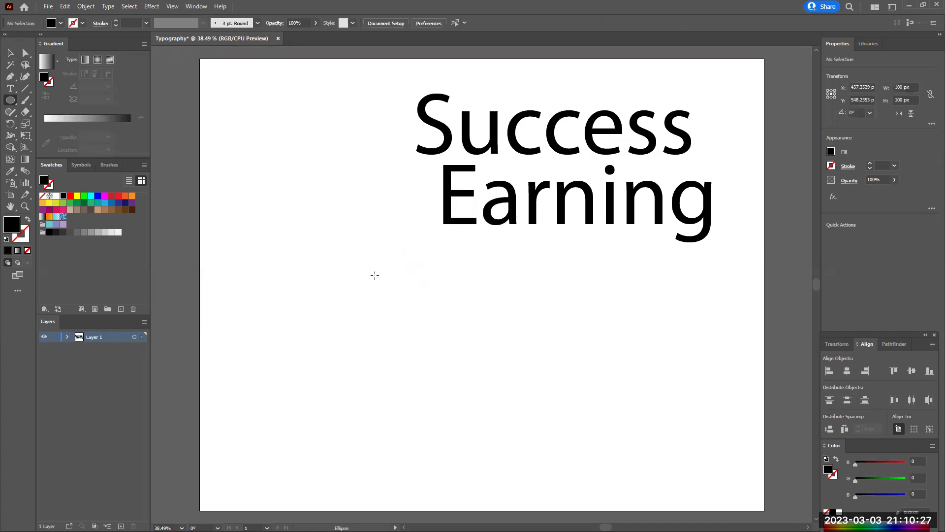
- Draw a black circle about 434 px in diameter below "Earning" and shift it slightly up and right
drag(376, 276, 556, 408)
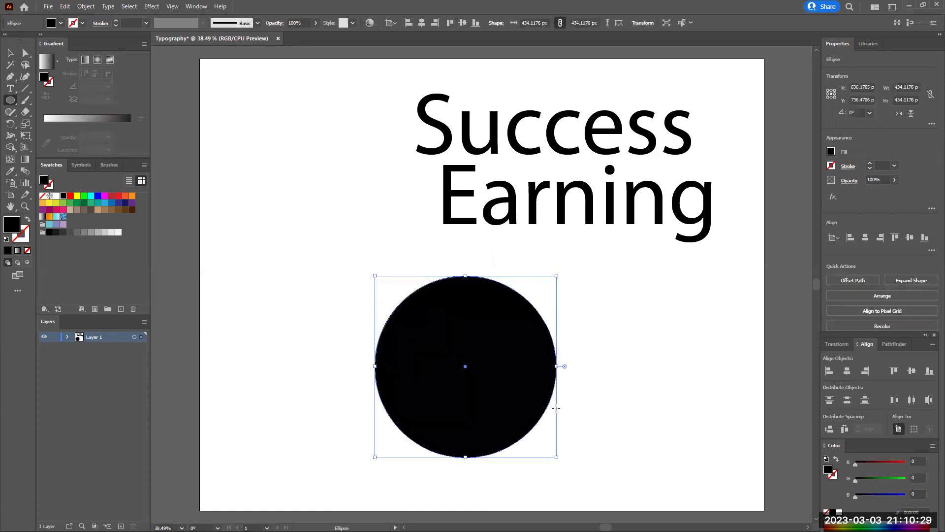
key(v)
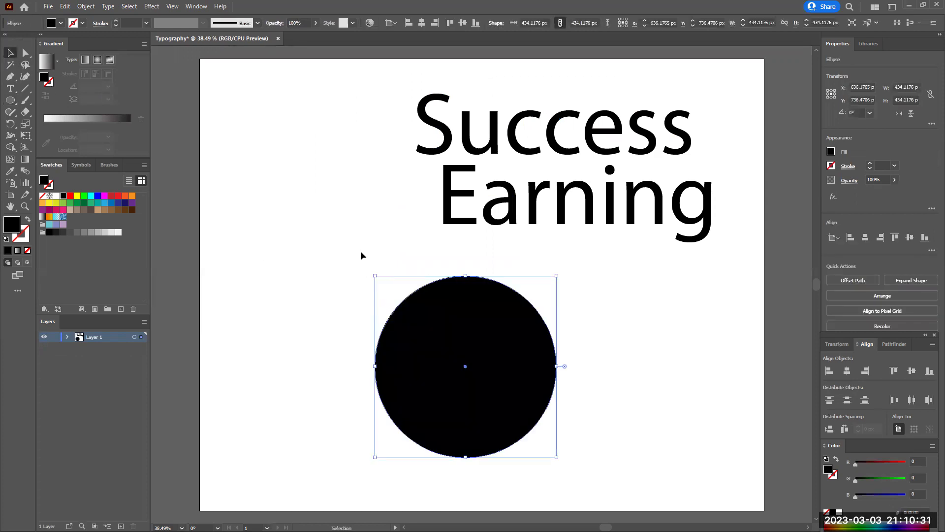
drag(455, 321, 463, 295)
click(355, 302)
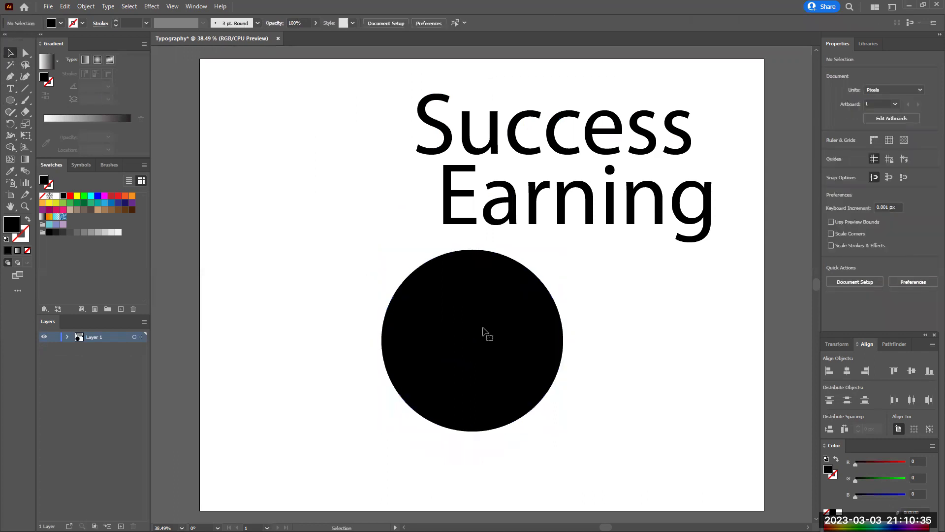
- Try to cut the circle with the Slice tool using a band about 659 × 69 px across its middle
click(484, 330)
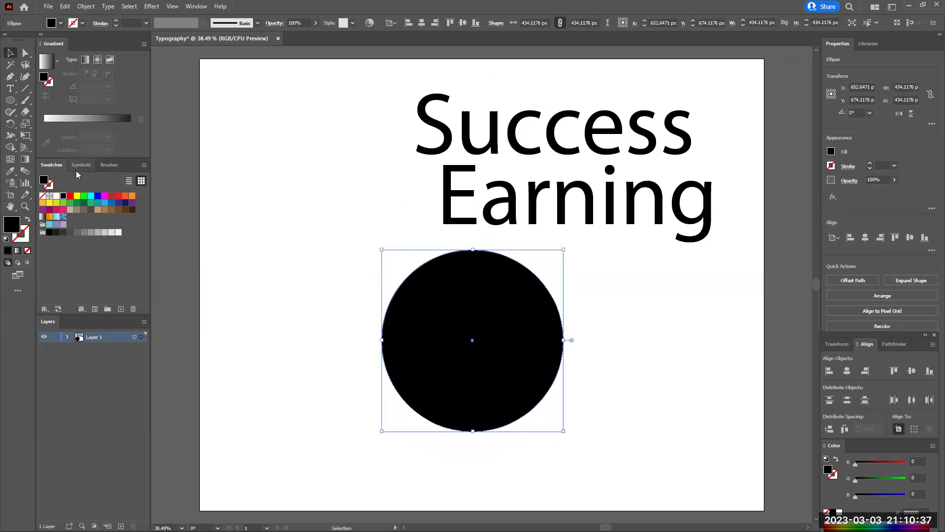
click(25, 198)
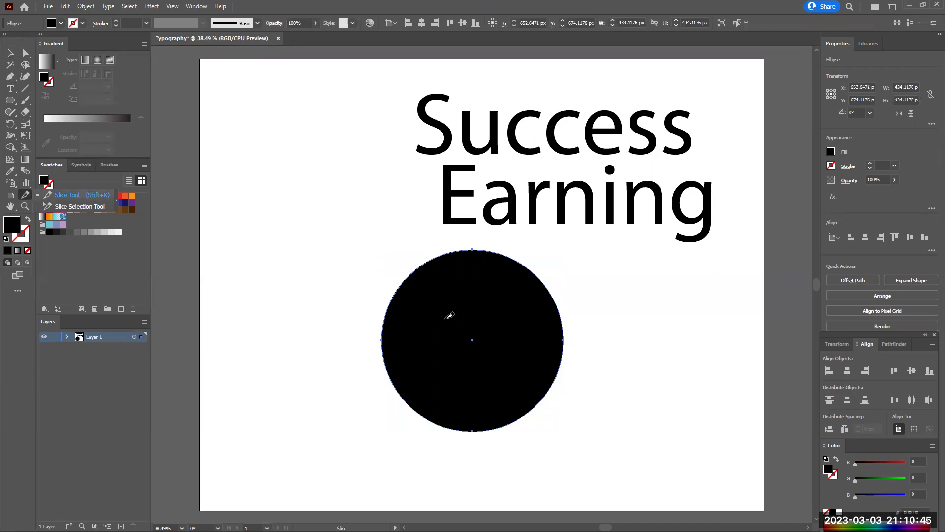
drag(342, 324, 617, 352)
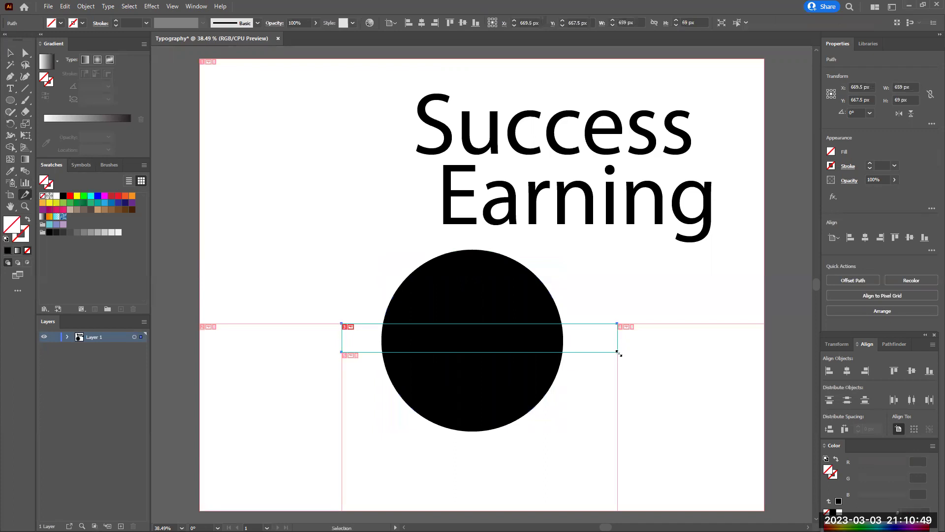
key(ctrl+z)
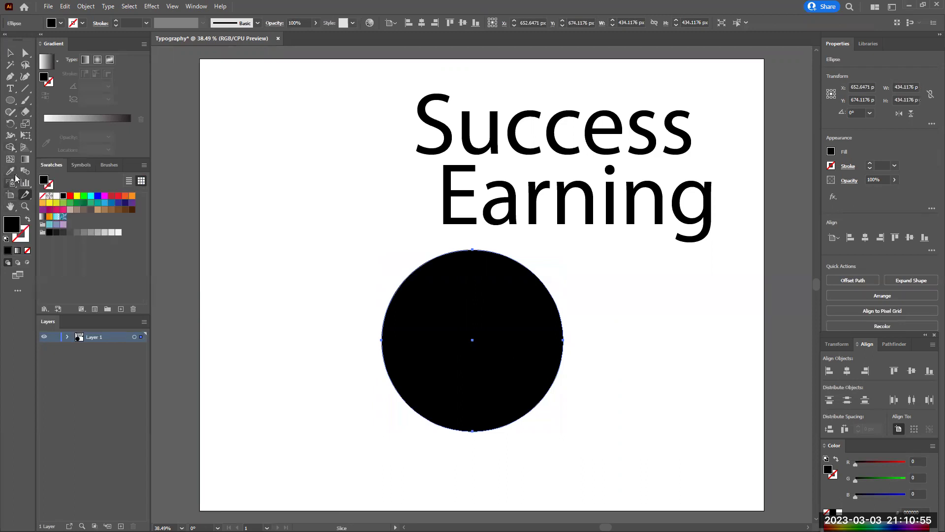
key(ctrl+shift+z)
key(ctrl+shift+z)
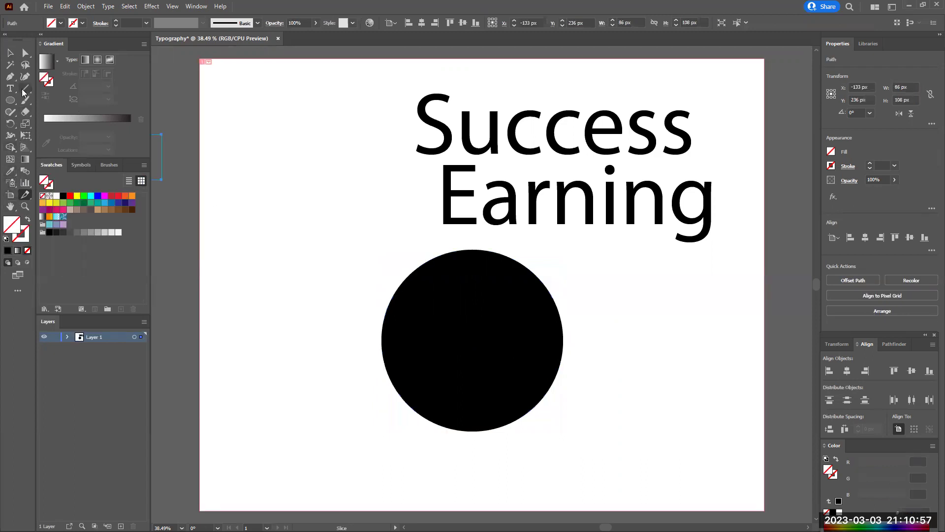
- Draw a straight horizontal line across the circle just below its center, extending past both edges
click(25, 89)
drag(339, 337, 744, 328)
key(ctrl+z)
drag(347, 349, 600, 349)
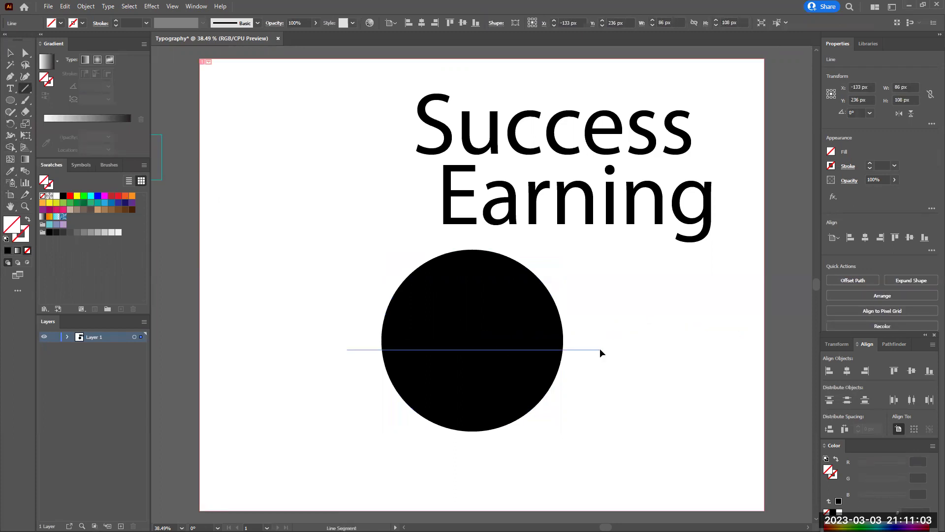
- Align the circle and the horizontal line to each other by their vertical centers
key(v)
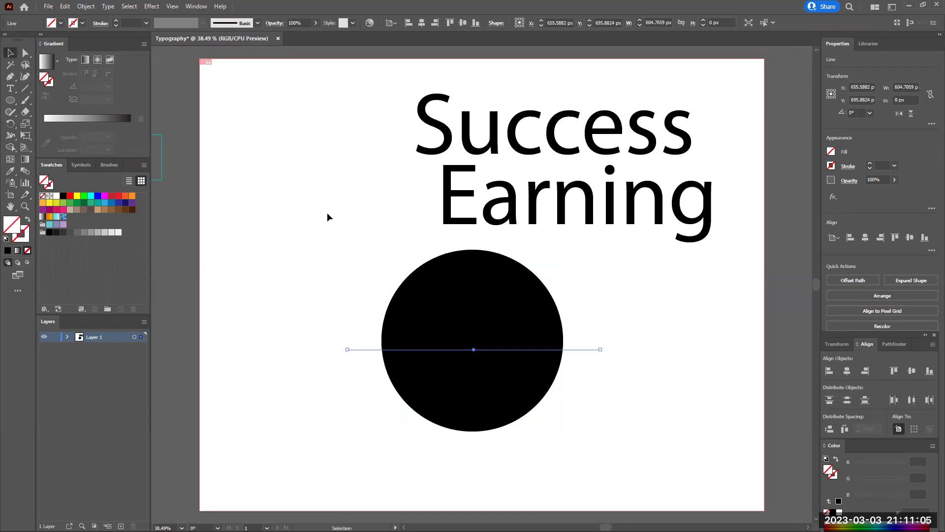
drag(327, 213, 439, 380)
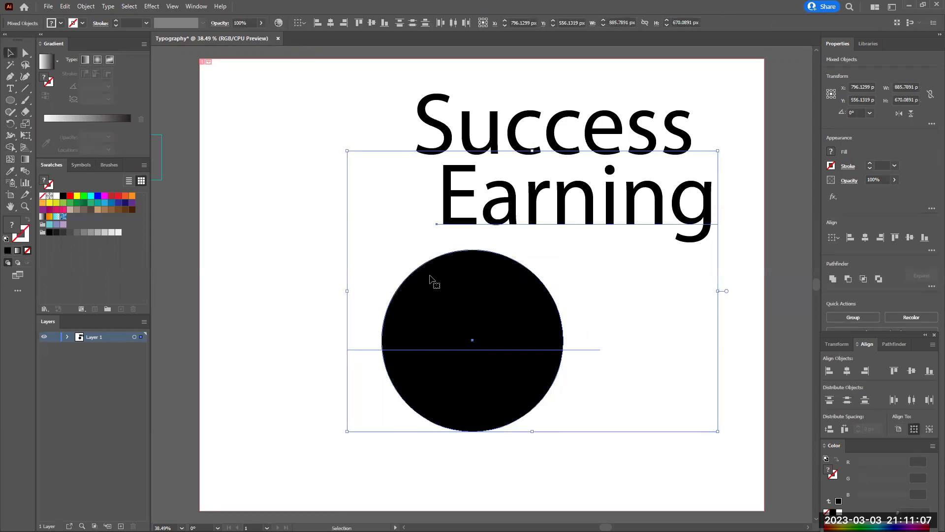
click(318, 282)
drag(340, 293, 393, 351)
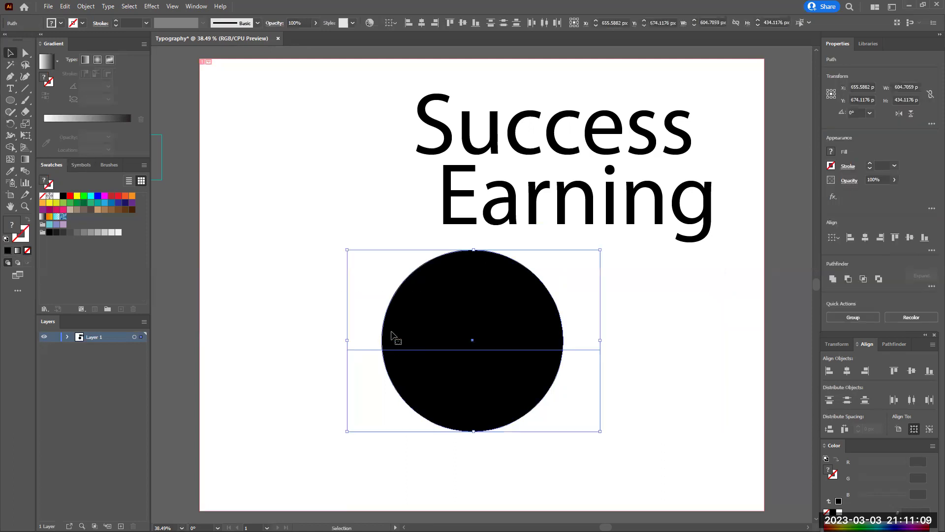
click(465, 24)
click(289, 162)
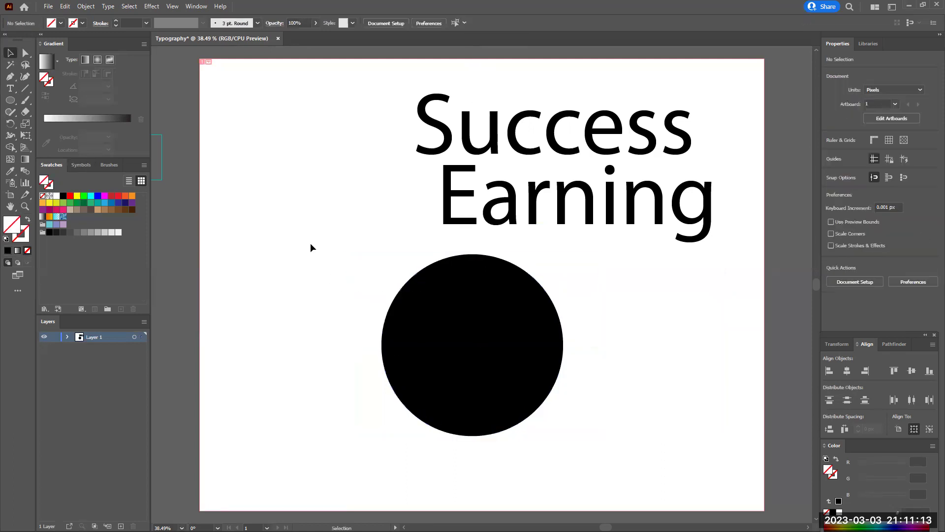
- Split the circle into upper and lower halves along the line with the Shape Builder tool
drag(353, 273, 462, 426)
click(10, 148)
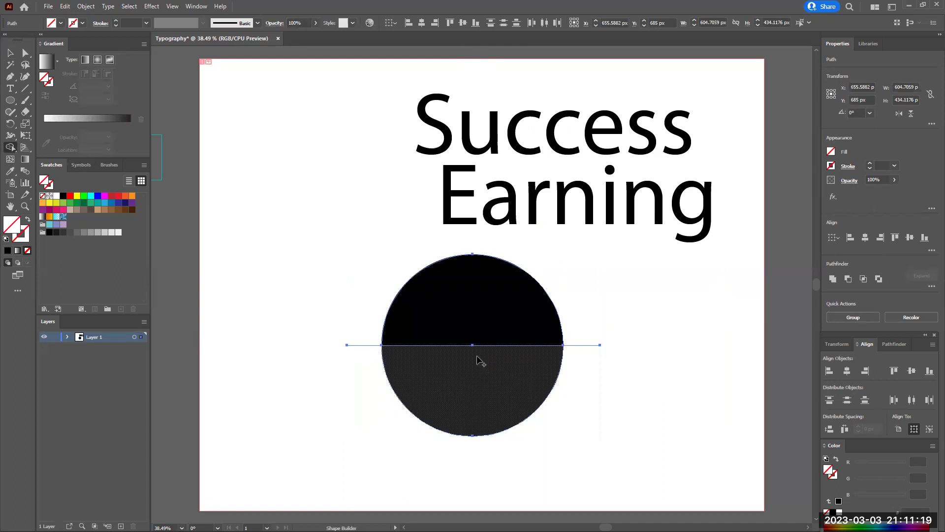
click(478, 362)
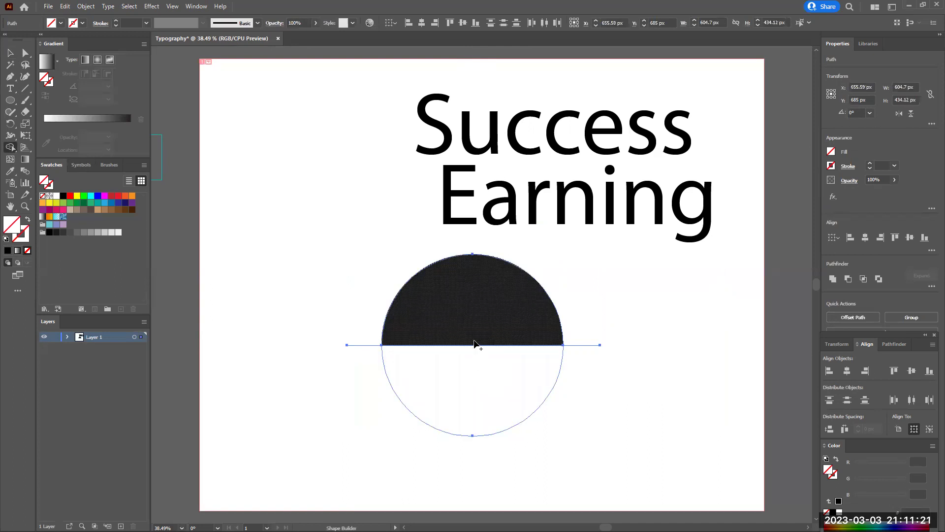
click(475, 343)
- Delete the leftover line ends extending past both sides of the divided circle
click(8, 52)
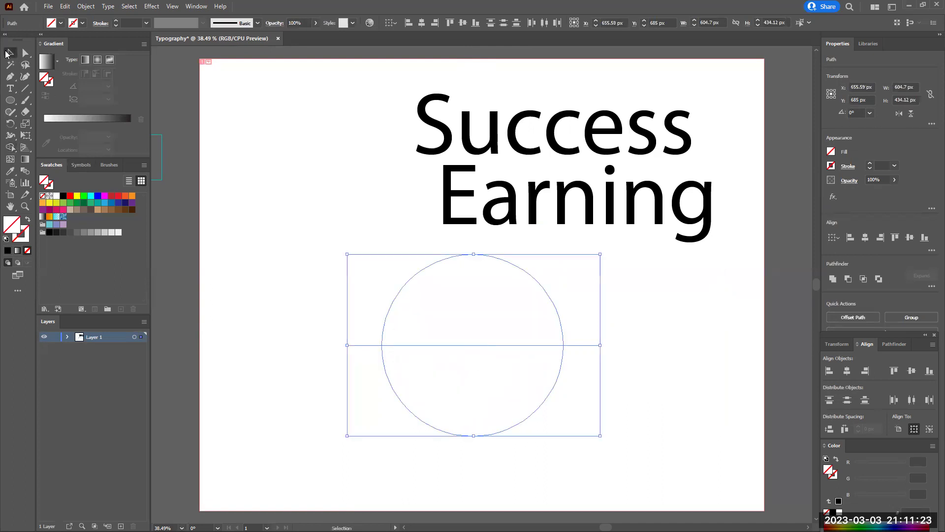
click(270, 284)
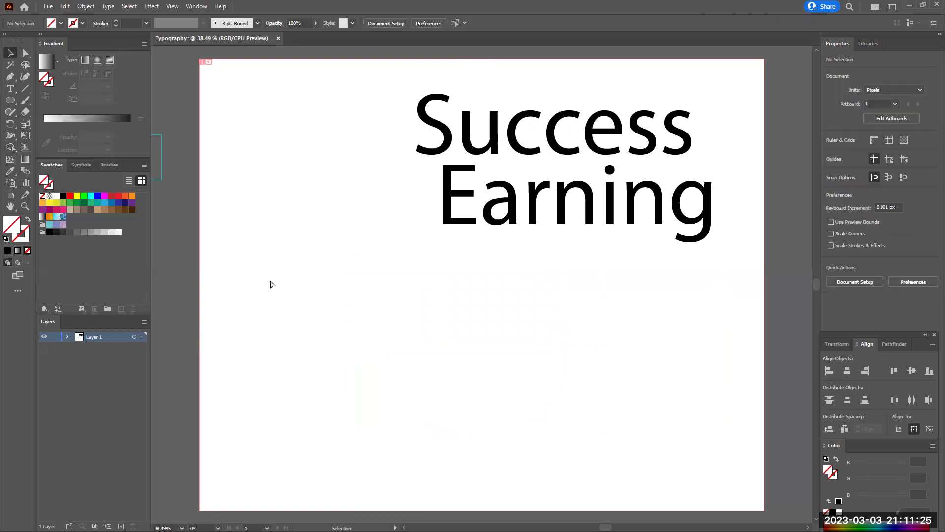
drag(283, 256, 573, 429)
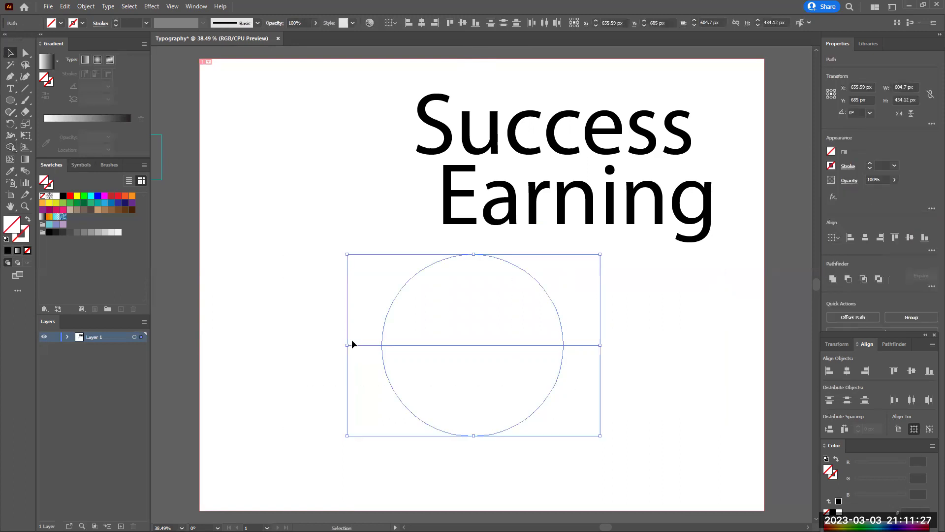
click(355, 345)
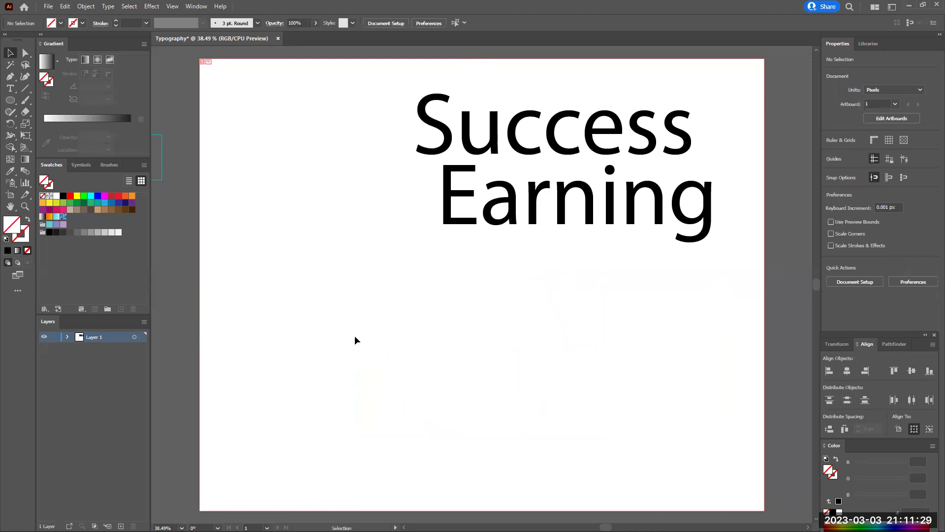
drag(356, 337, 355, 361)
drag(312, 256, 711, 407)
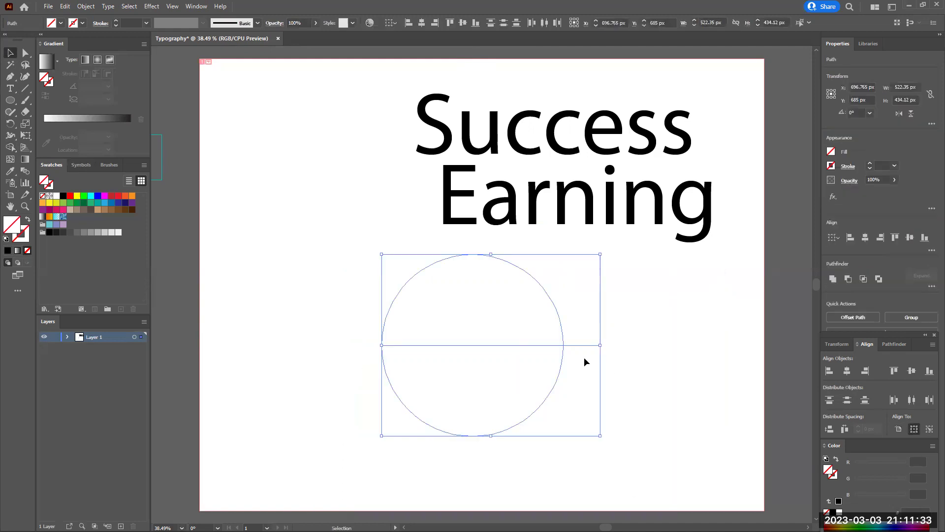
click(635, 350)
drag(602, 335, 584, 375)
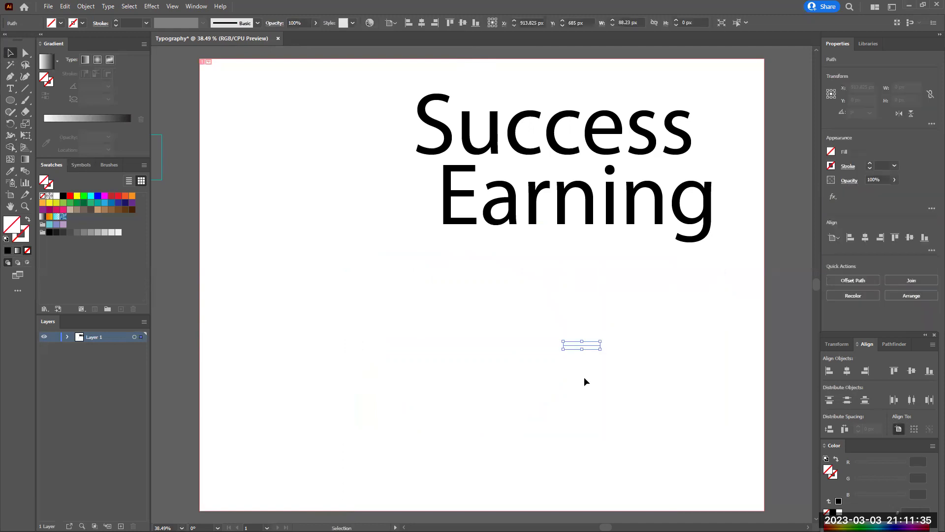
click(584, 377)
- Fill both half-circles with black and check that each half can be selected separately
drag(597, 299, 166, 493)
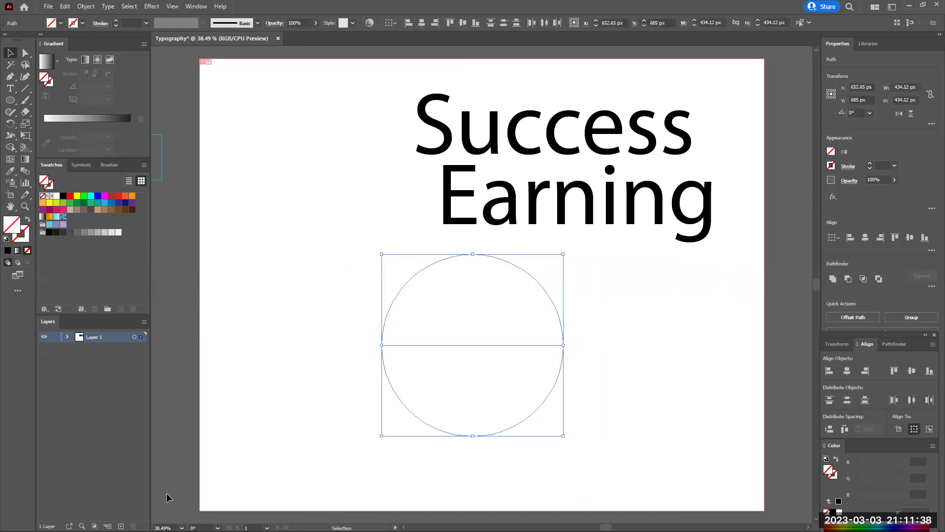
click(63, 195)
click(249, 220)
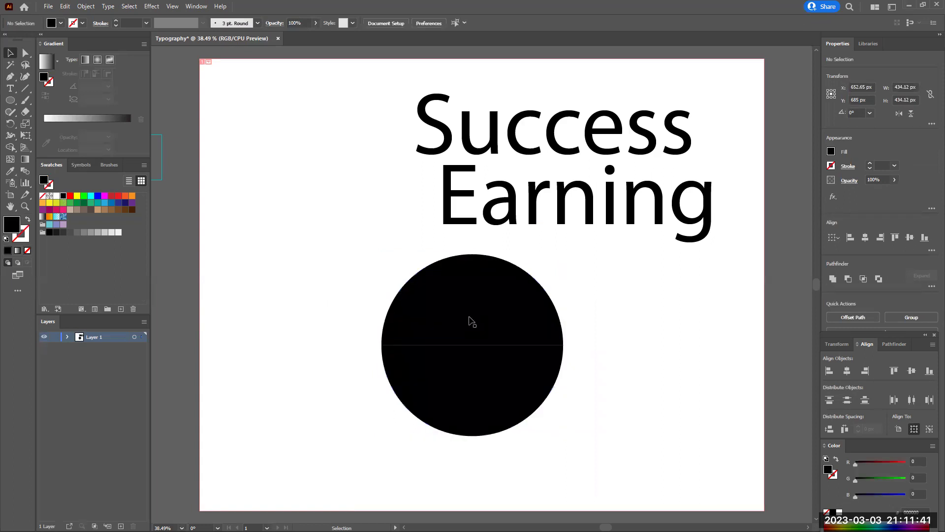
click(470, 320)
click(480, 384)
click(488, 294)
click(637, 306)
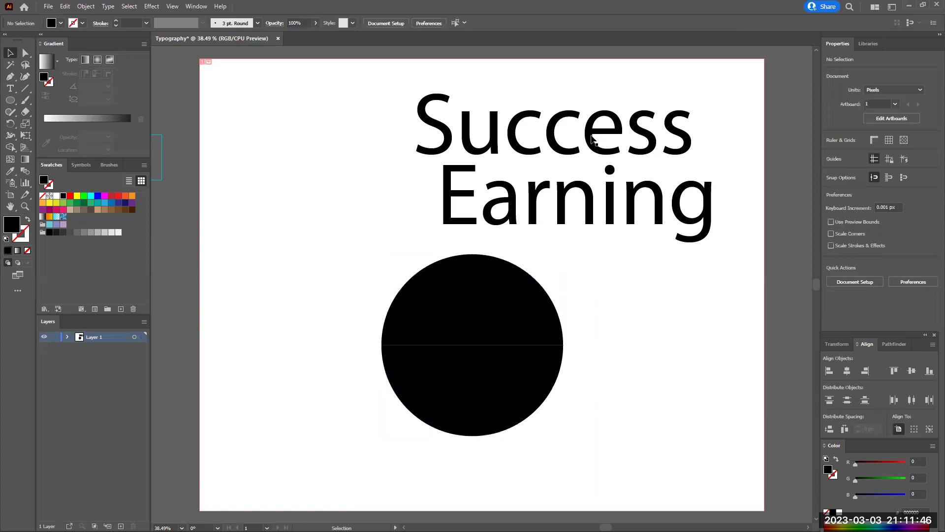
- Try a blue fill on both half-circles, and settle on yellow for them
click(593, 139)
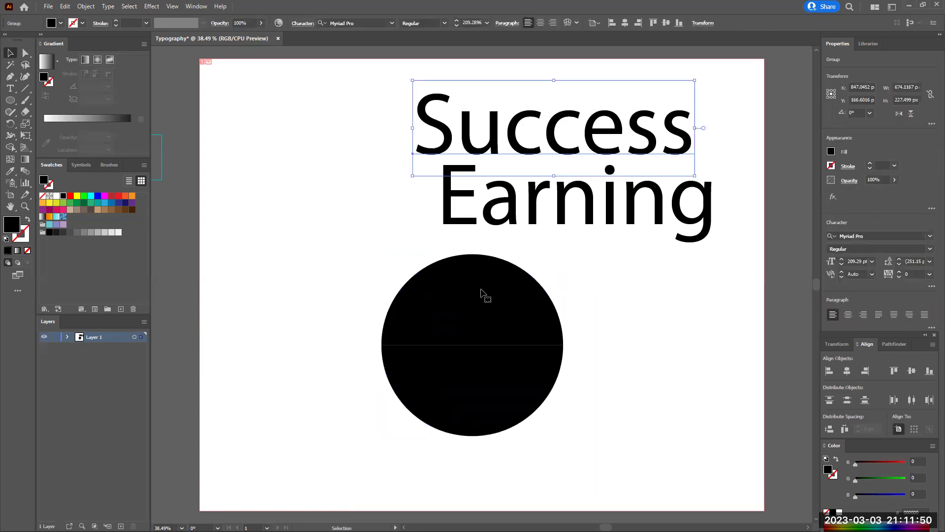
click(483, 294)
drag(336, 283, 457, 419)
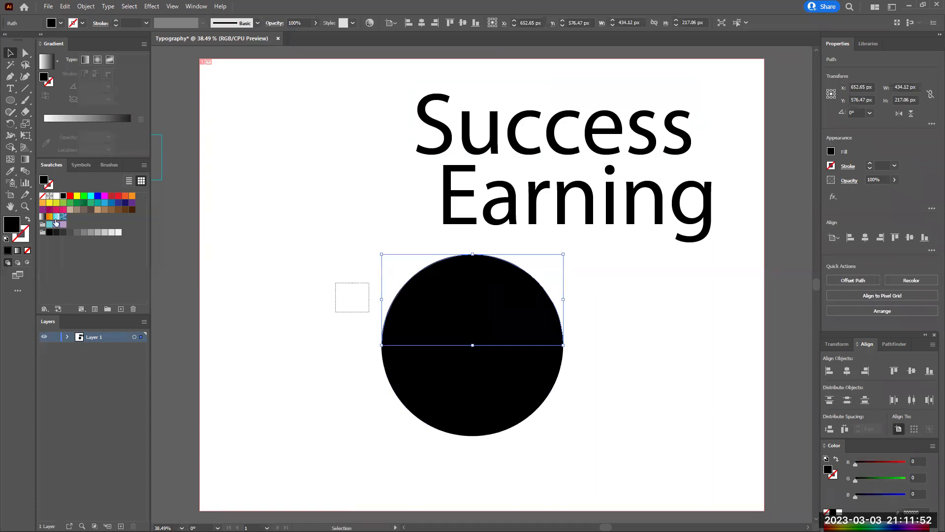
click(96, 197)
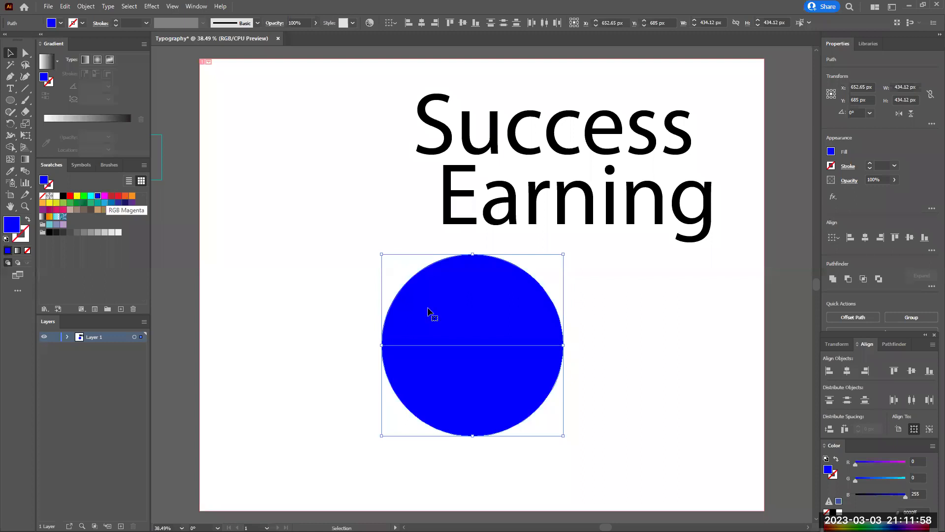
click(77, 196)
- Warp "Success" into the upper half-circle with Envelope Distort's Make with Top Object
click(447, 269)
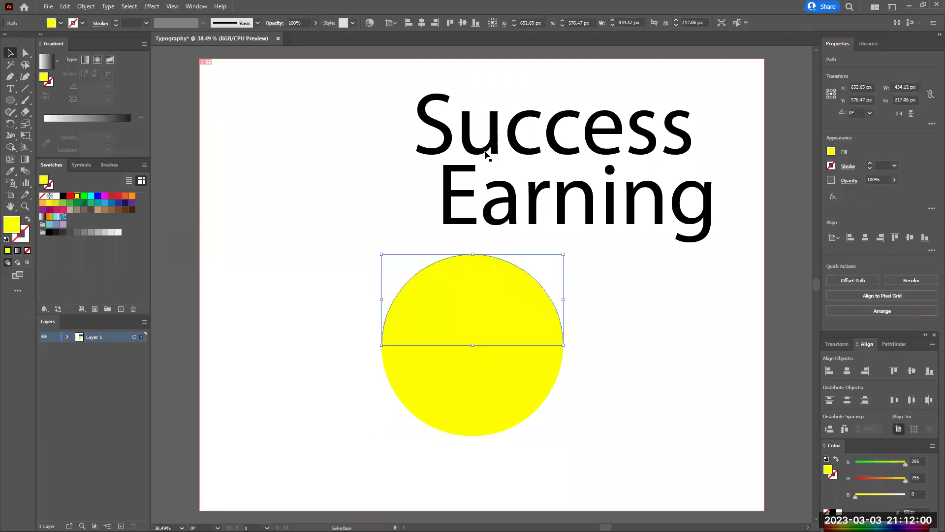
key(ctrl+alt+bracketright)
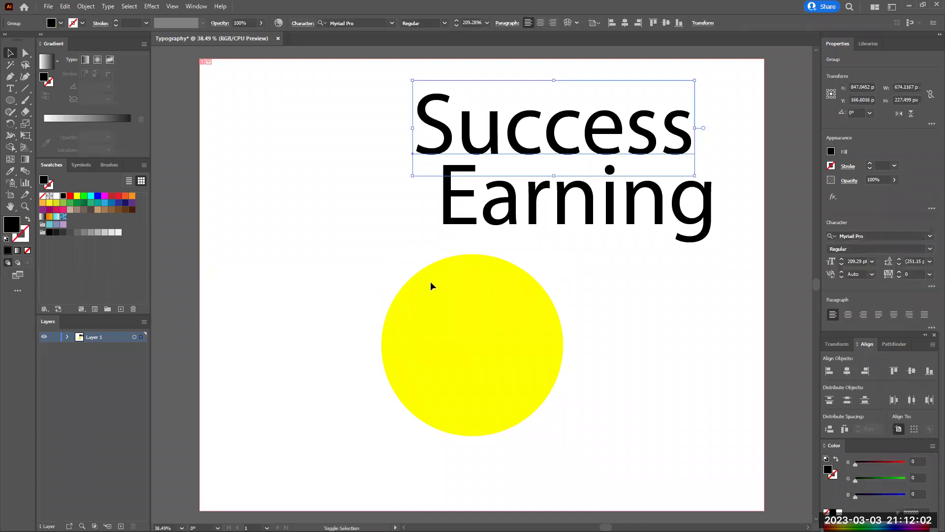
shift+click(452, 338)
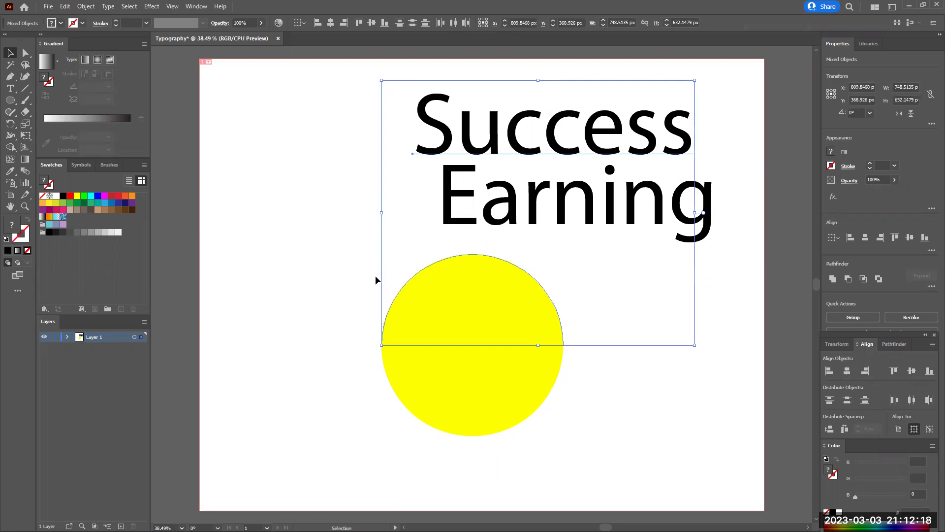
key(a)
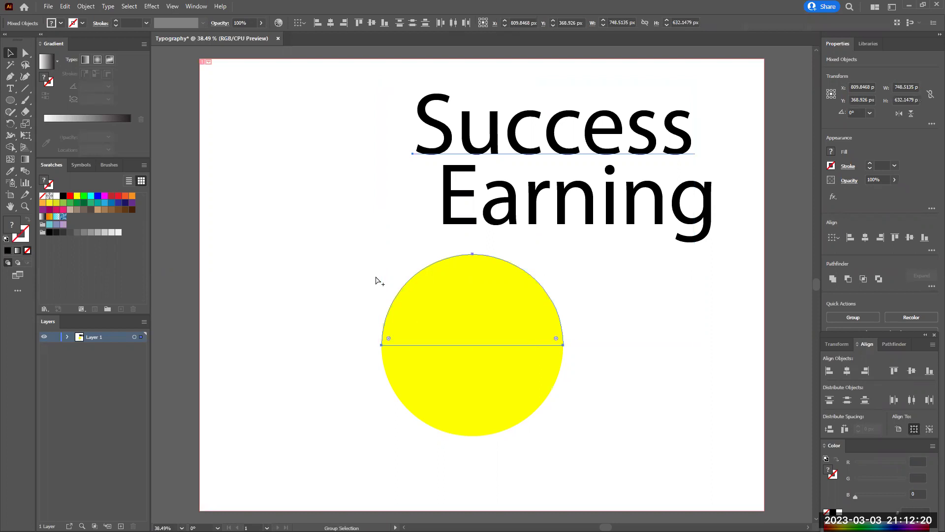
key(ctrl+alt+c)
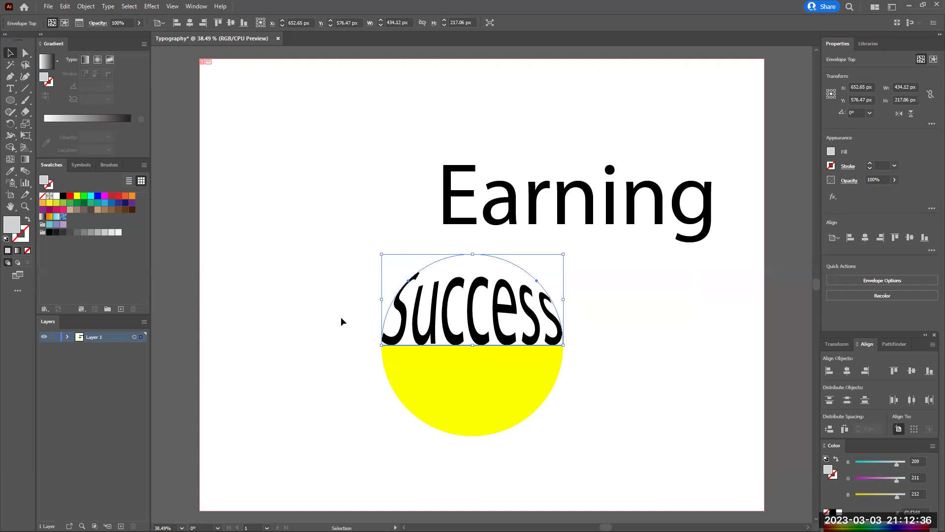
click(485, 253)
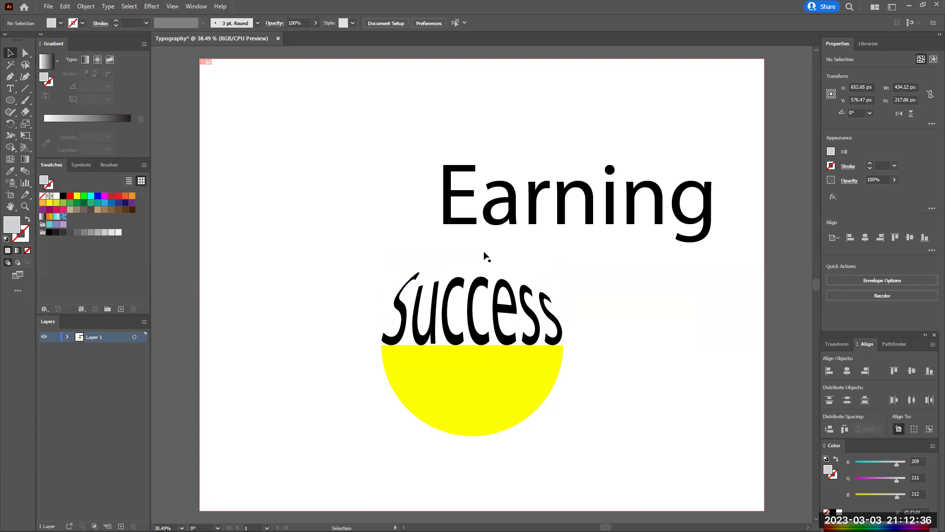
- Warp "Earning" into the lower half-circle with Envelope Distort's Make with Top Object
click(590, 220)
shift+click(531, 369)
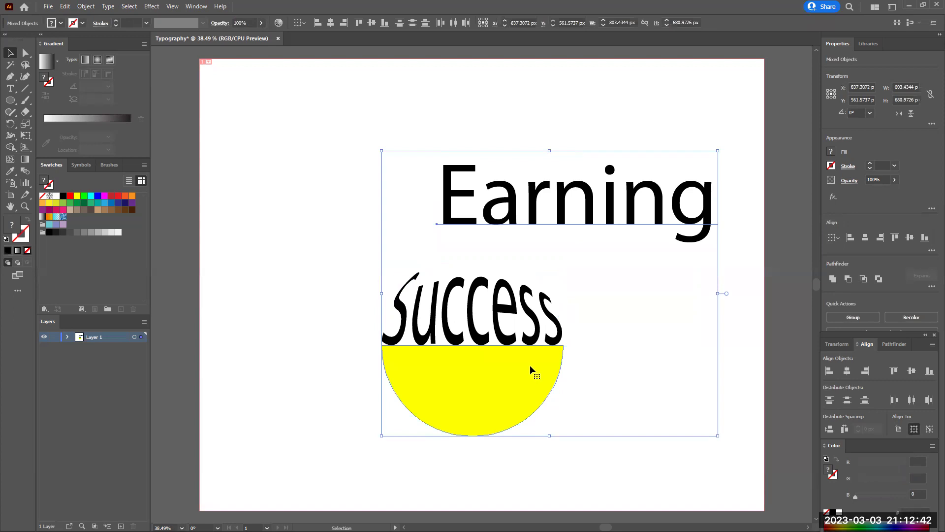
key(ctrl+alt+c)
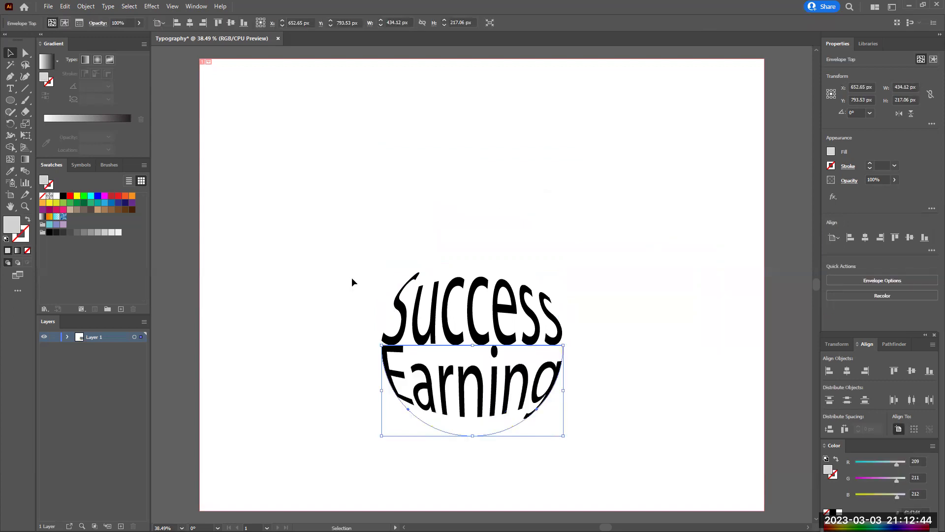
click(323, 265)
- Move both warped words up to near the middle of the artboard and group them
drag(327, 266, 562, 431)
drag(457, 338, 452, 260)
drag(342, 166, 551, 382)
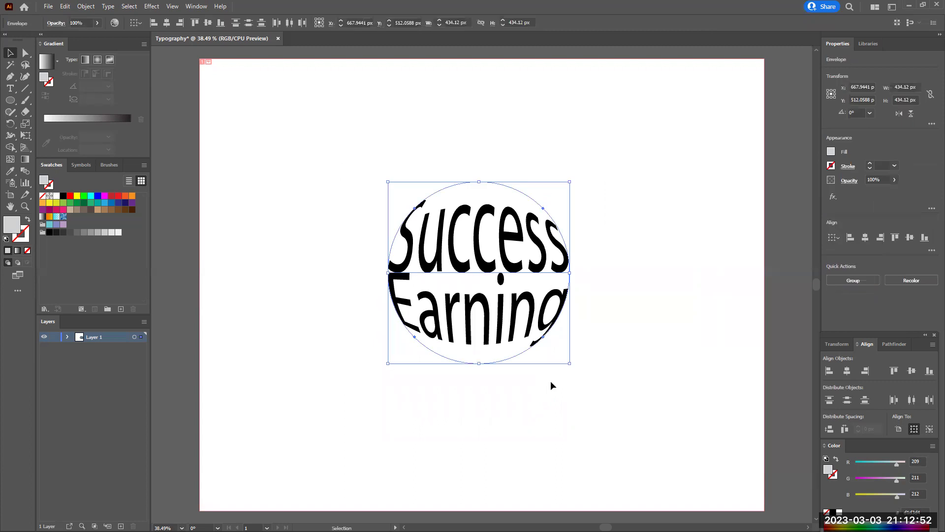
key(ctrl+g)
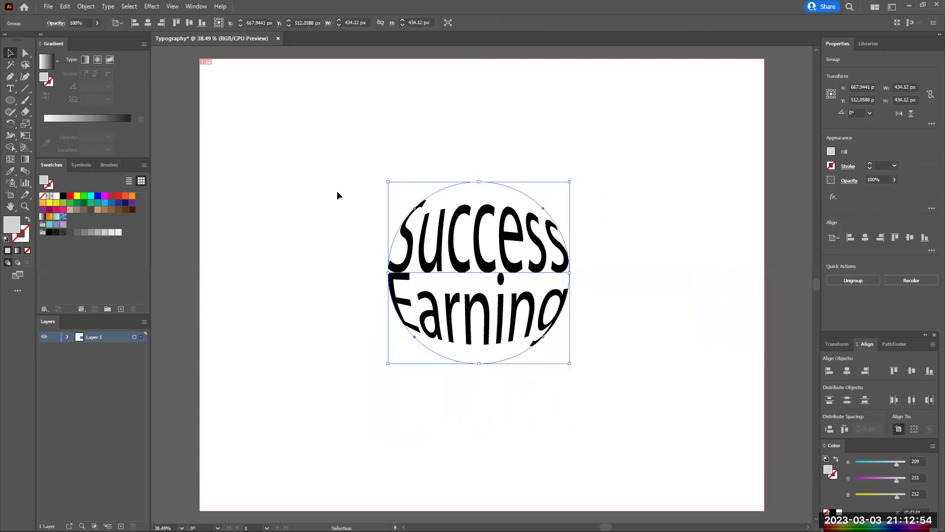
- Expand the grouped warped words into editable paths with the Object and Fill options on
click(86, 6)
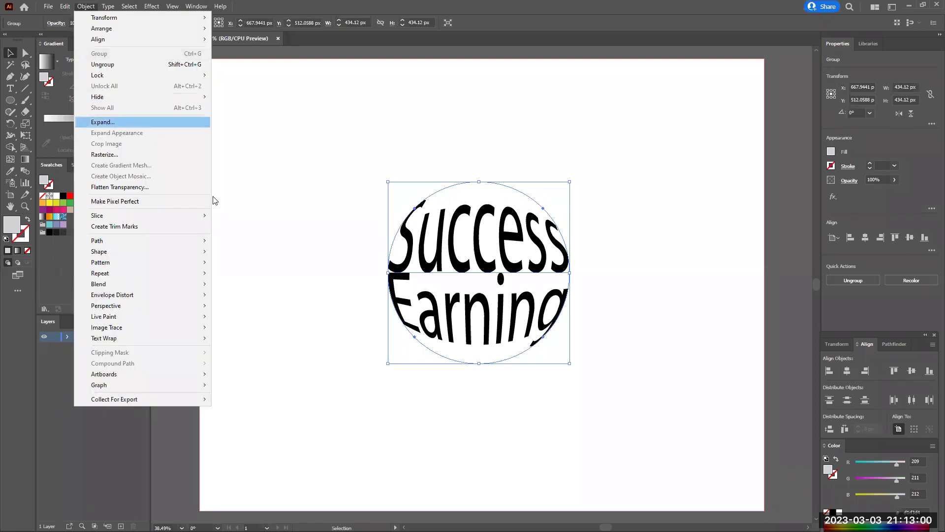
key(Return)
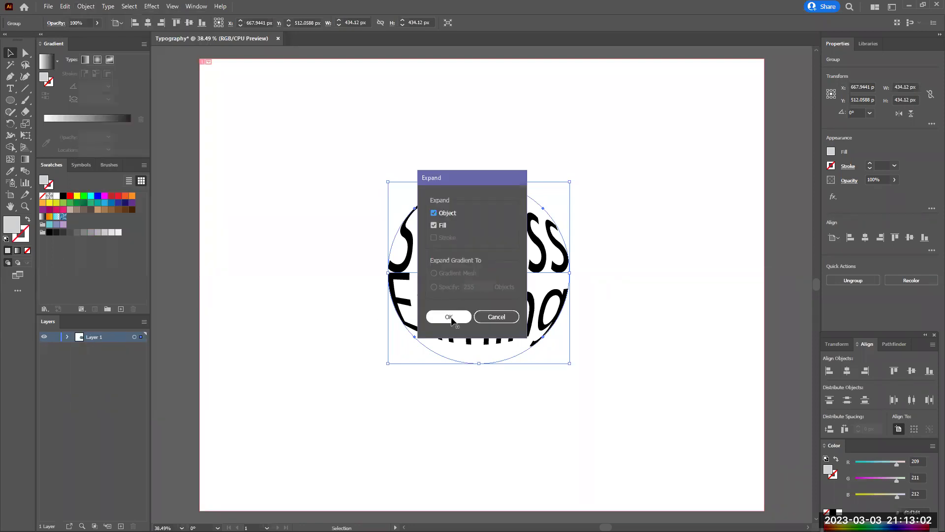
click(450, 317)
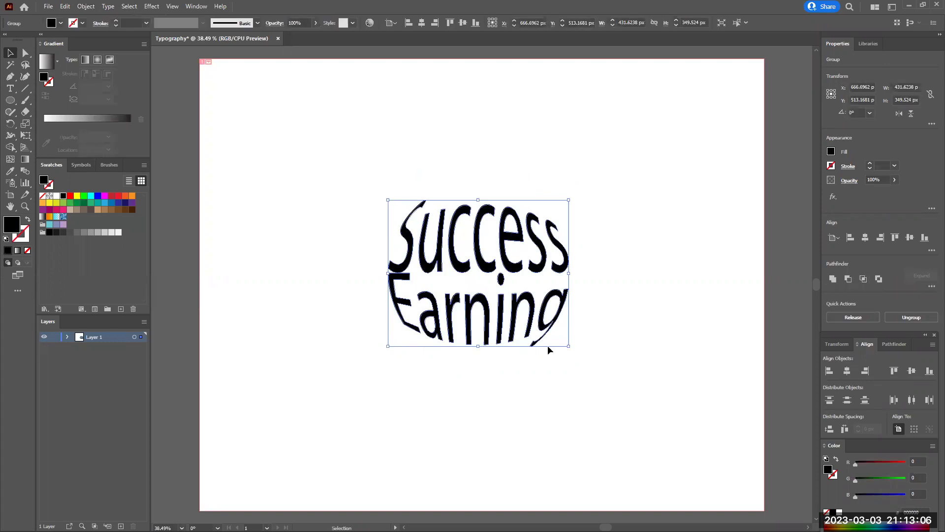
key(a)
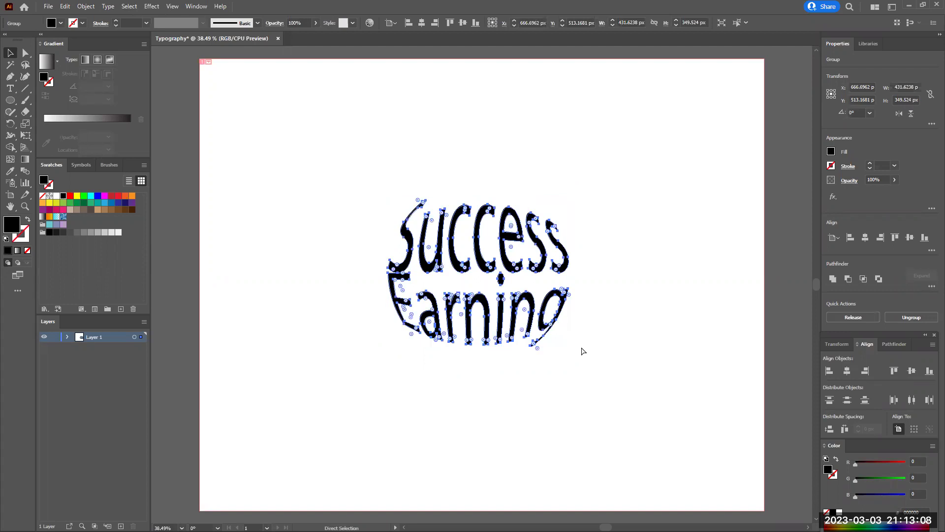
key(v)
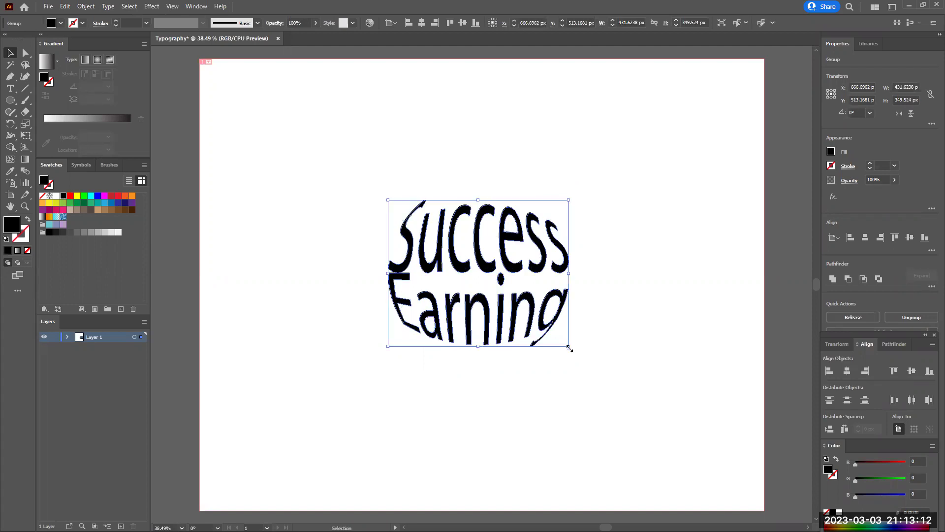
- Make a proportionally scaled-down copy of the word group around its center, keeping the original, and select both groups
key(shift)
drag(569, 347, 516, 306)
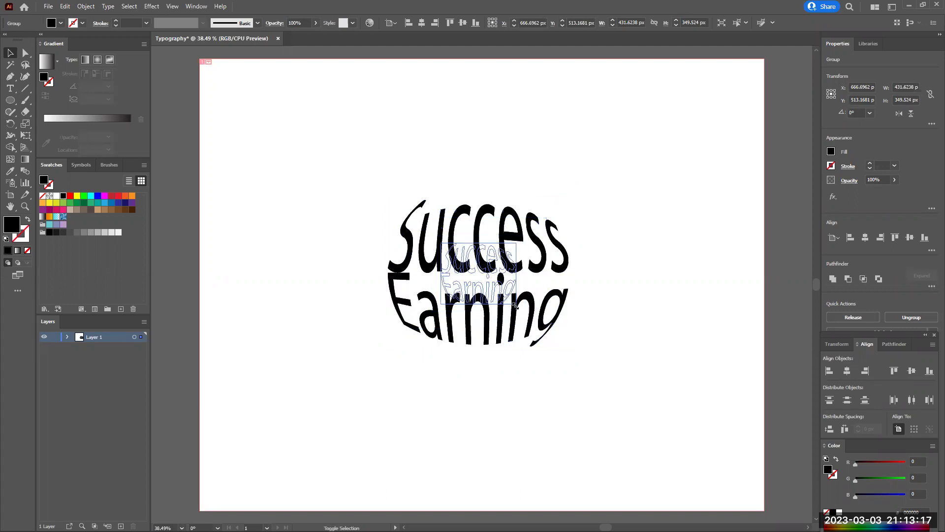
click(359, 239)
drag(350, 176, 527, 364)
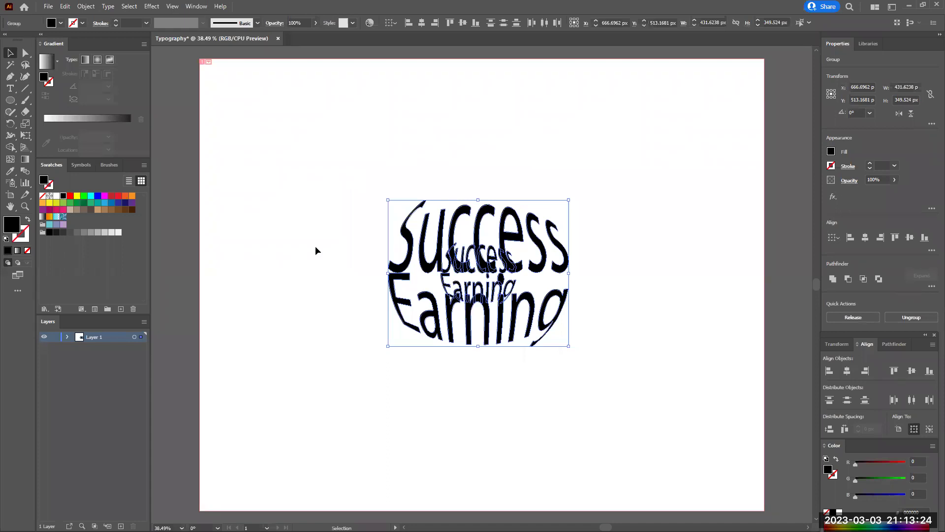
- Blend the large word group with its smaller centered copy and select the resulting blend
click(26, 173)
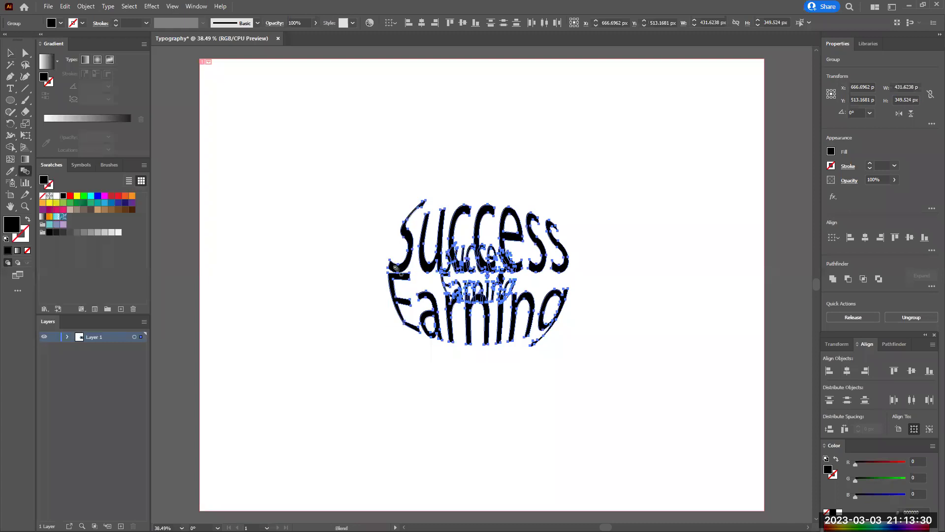
right_click(393, 268)
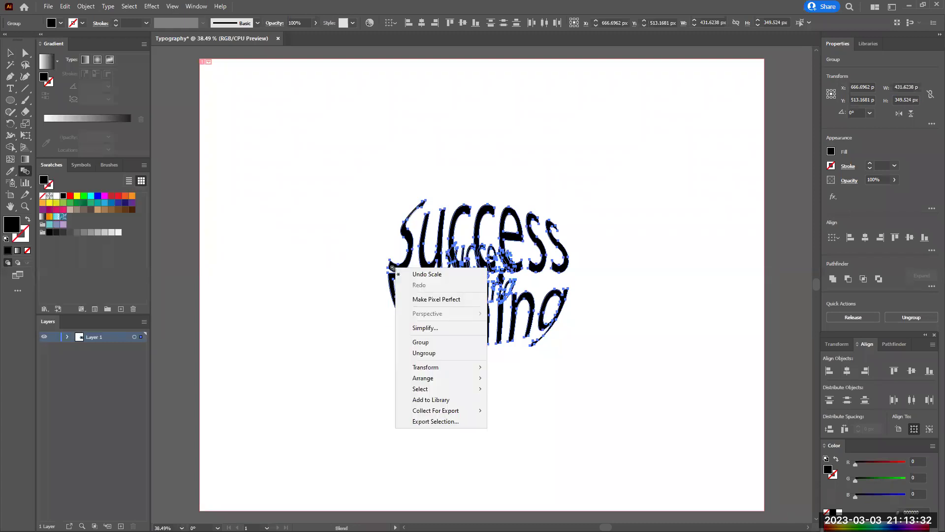
key(Escape)
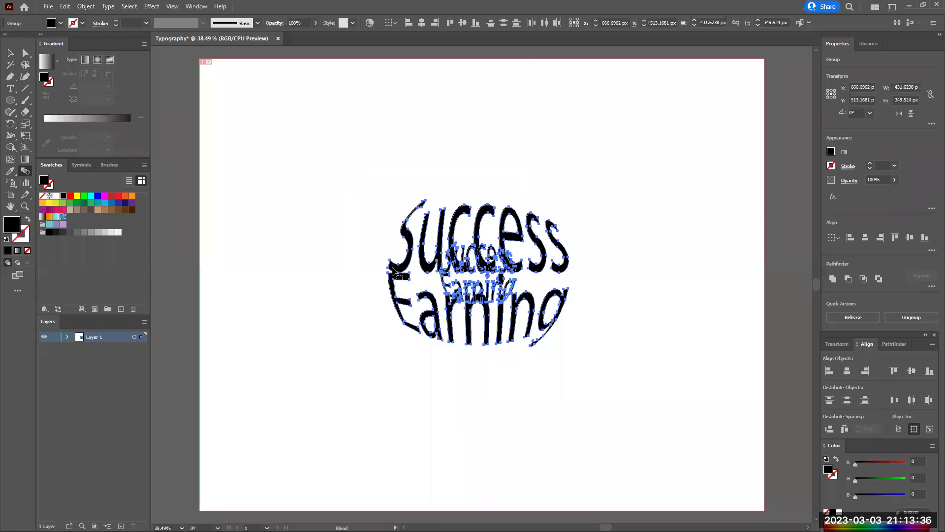
key(v)
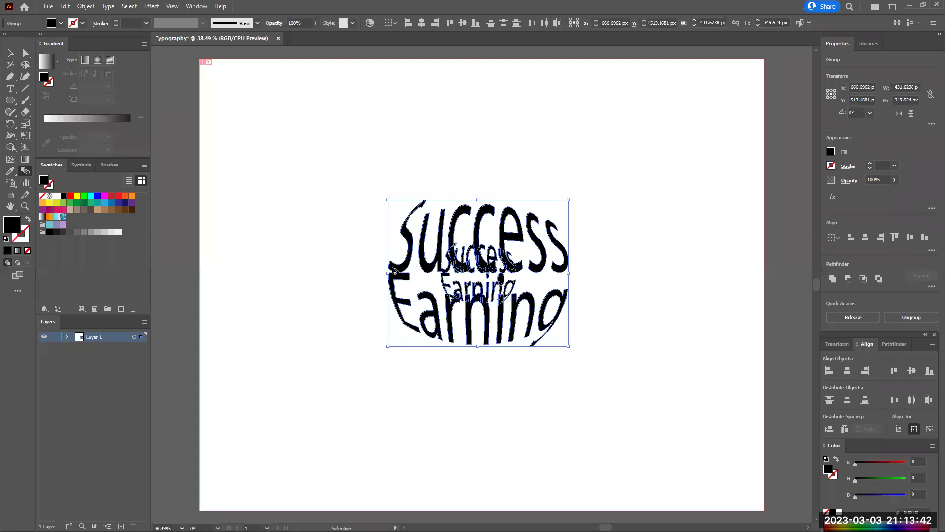
key(ctrl+alt+b)
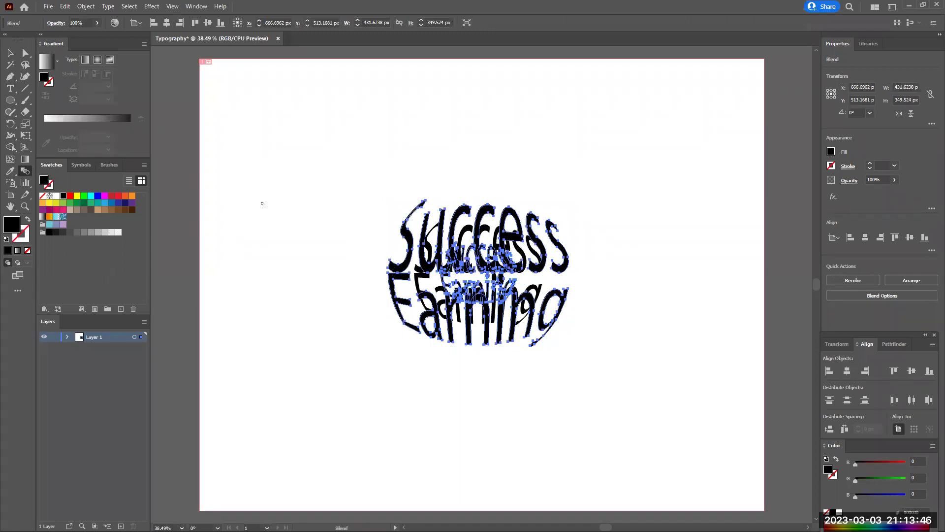
click(11, 53)
drag(379, 143, 532, 362)
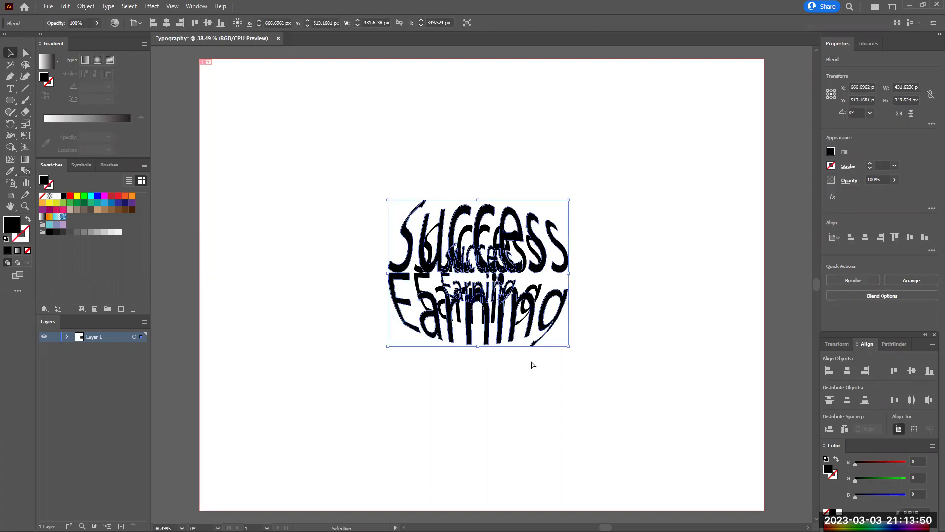
- Expand the blend of the large and small words into editable paths with the Object and Fill options on
click(356, 192)
drag(399, 173, 491, 347)
right_click(478, 300)
key(Escape)
key(alt+o)
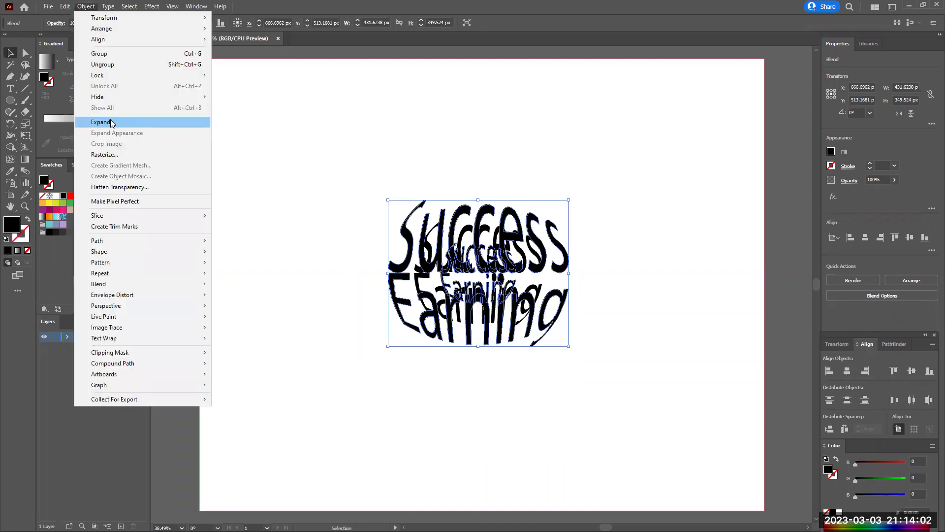
click(111, 123)
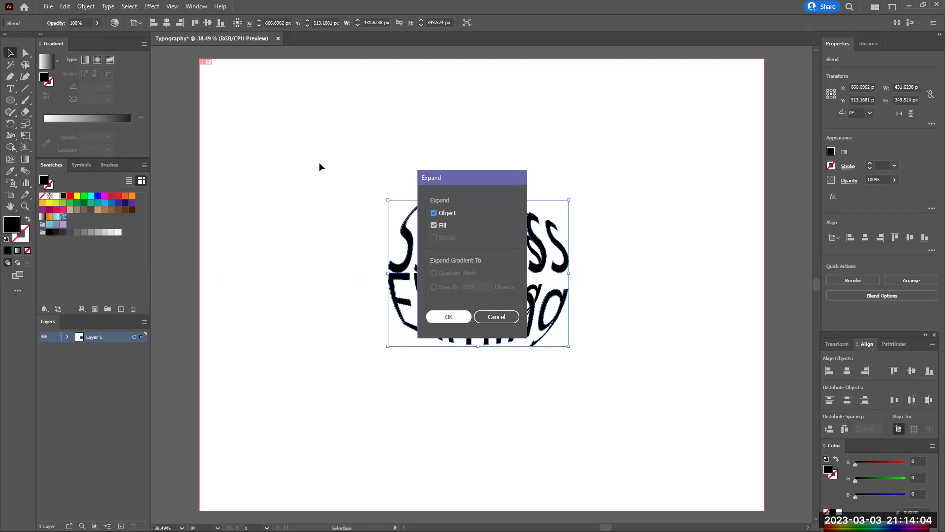
key(Return)
- Blend the expanded word groups with each other to add intermediate copies, and clear the selection
drag(328, 149, 575, 410)
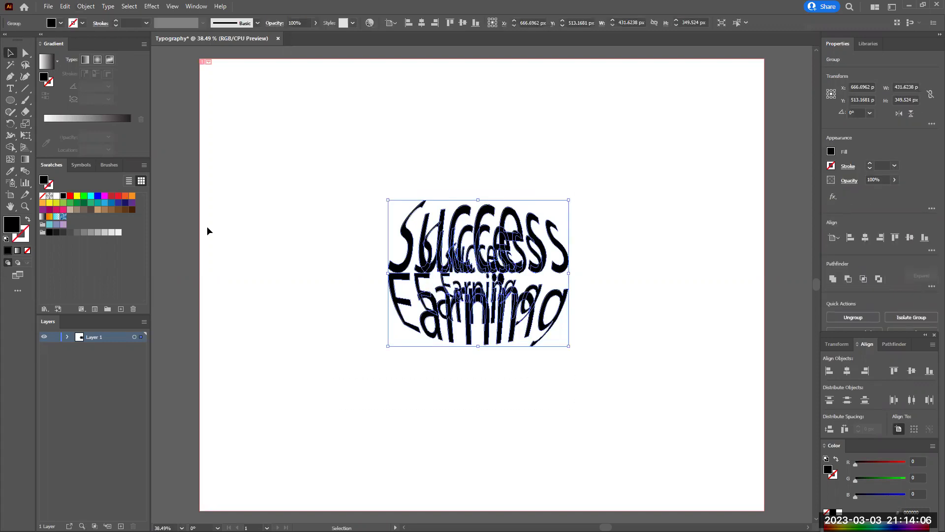
click(26, 171)
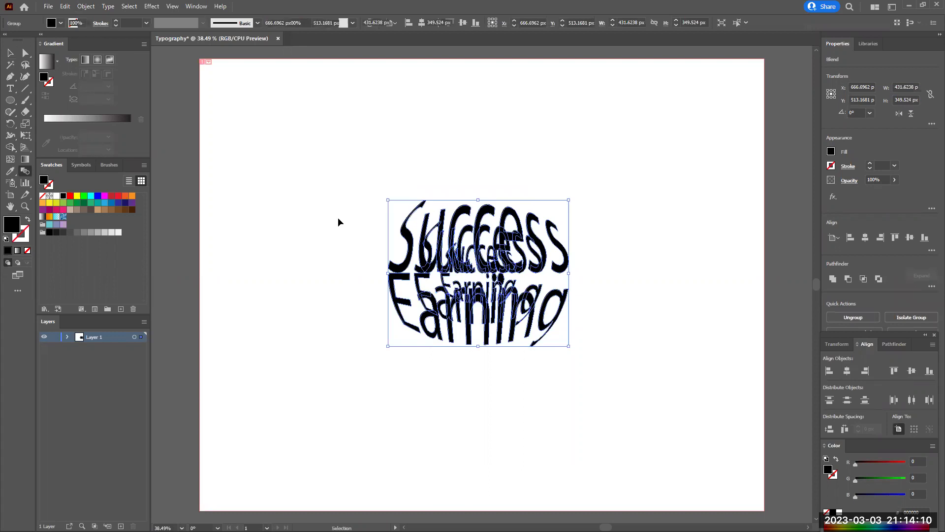
key(alt+ctrl+b)
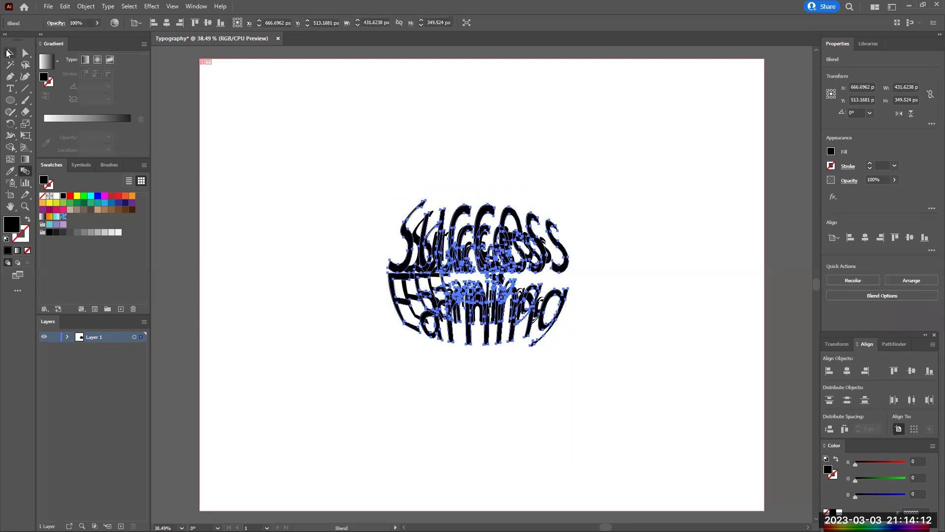
key(v)
click(325, 137)
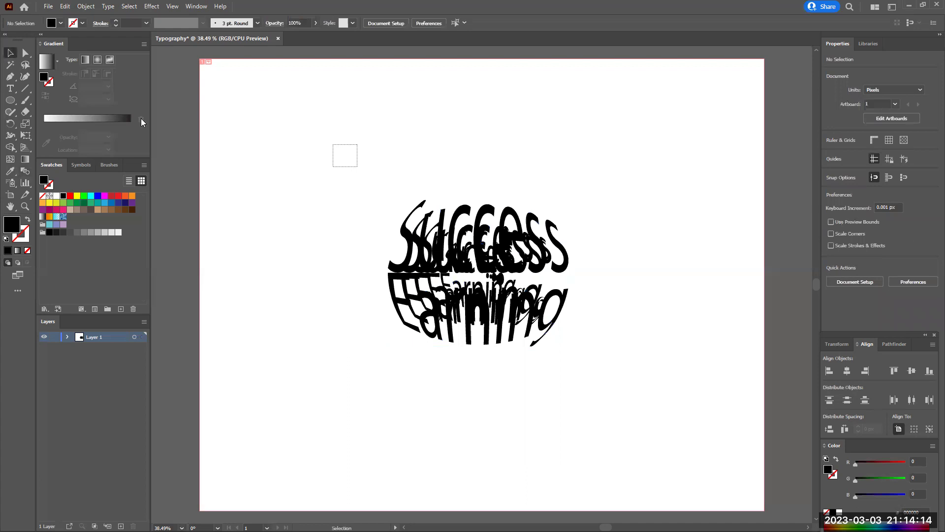
- Expand the second blend and blend its word copies again for a denser stack of letters
key(ctrl+a)
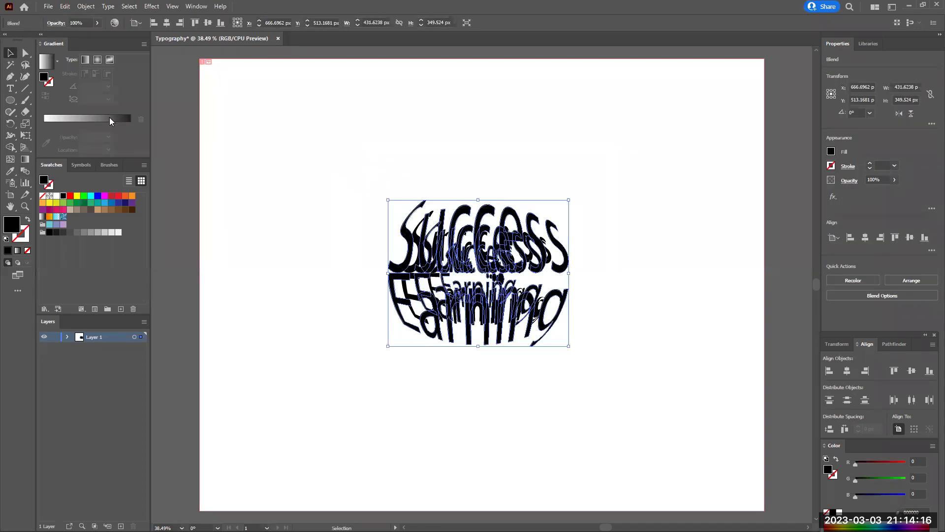
key(alt+o)
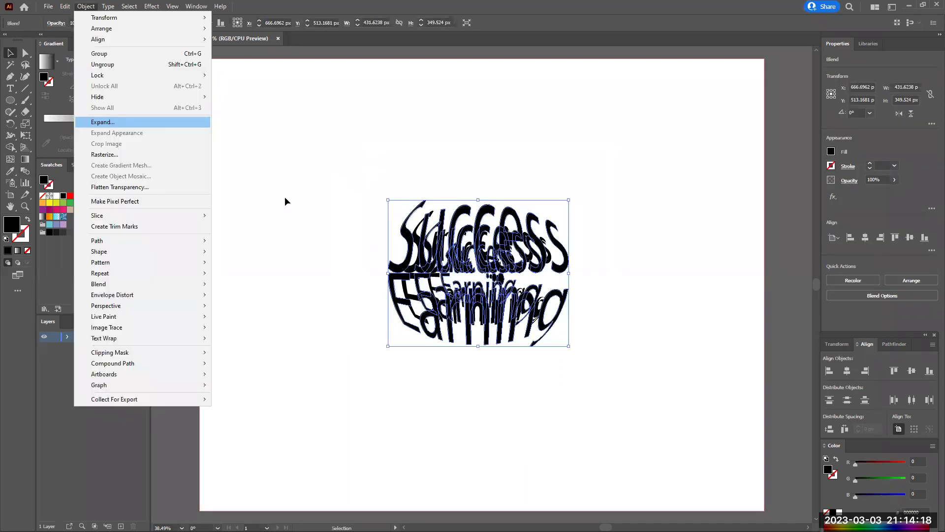
key(Return)
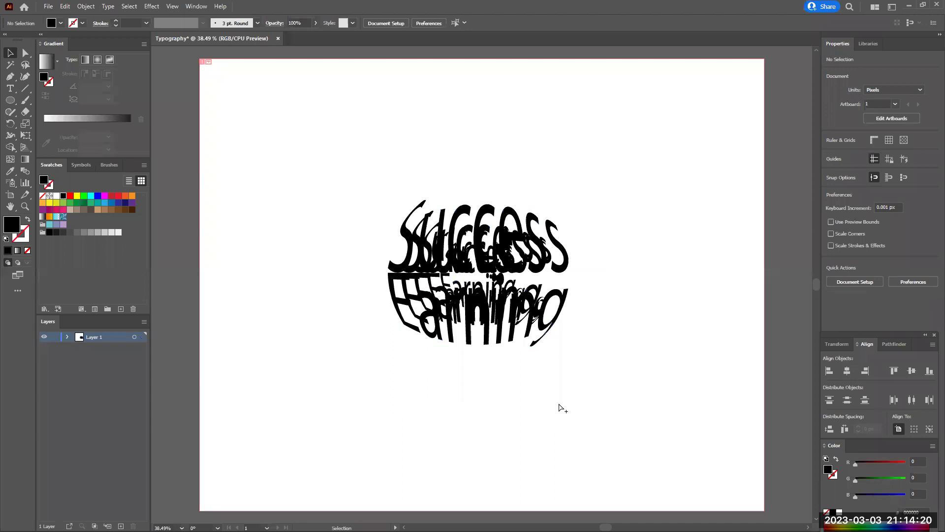
click(330, 256)
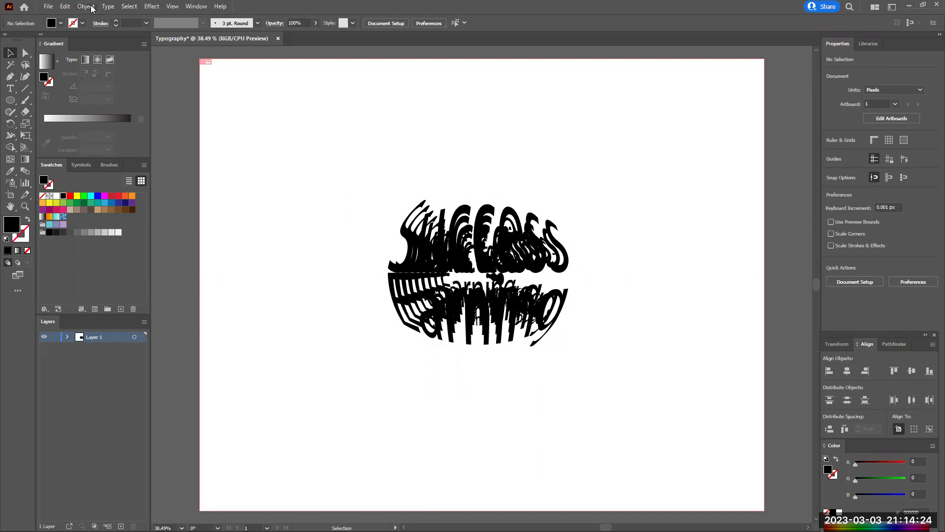
- Select the whole artwork, expand the blend once more and reblend the copies to narrow the gaps between letters
drag(357, 195, 636, 391)
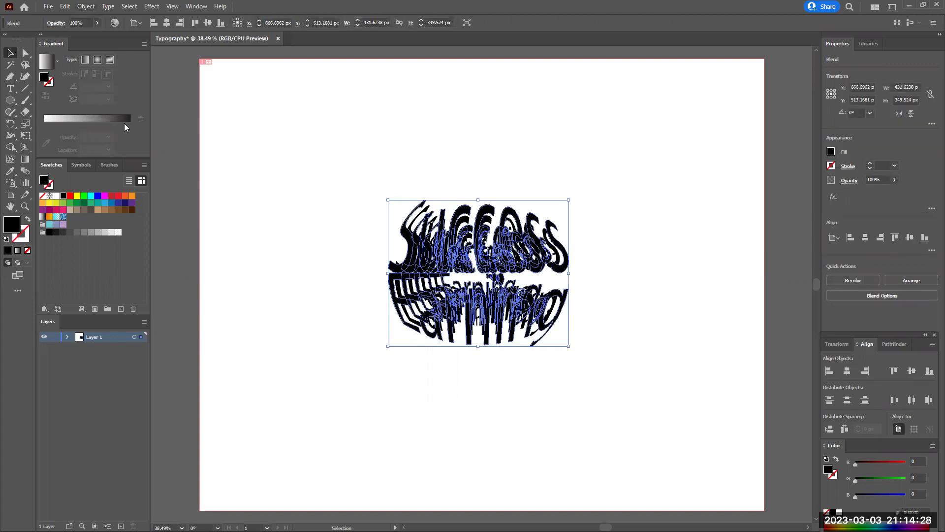
key(alt+o)
key(x)
click(446, 317)
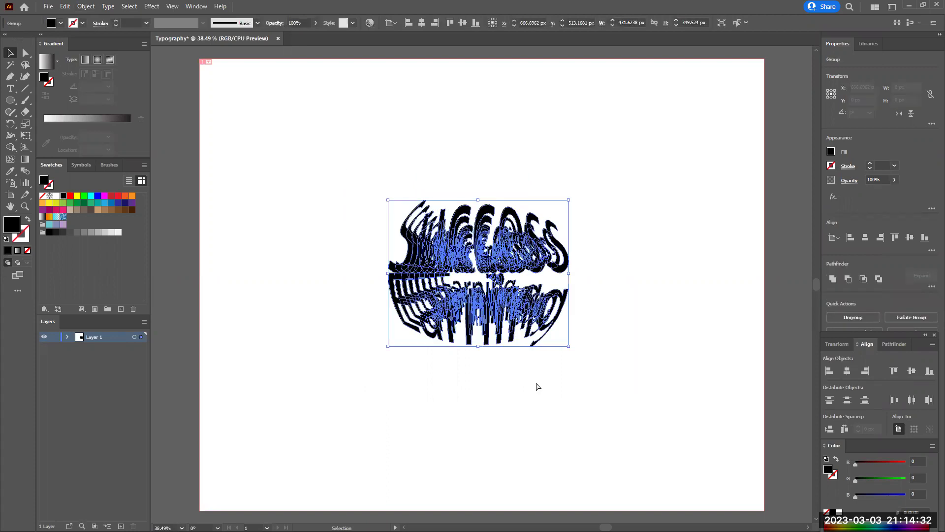
key(ctrl+z)
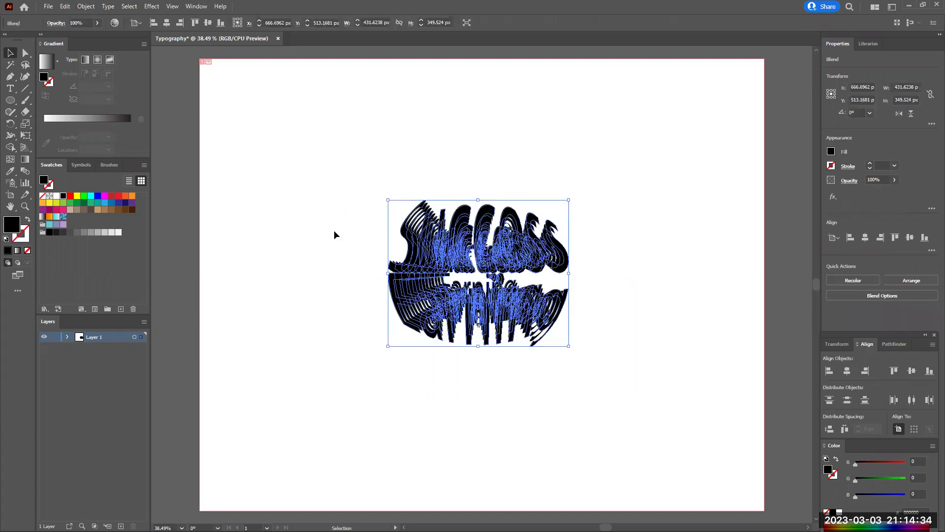
- Apply an RGB Red stroke to the whole blended word artwork, keeping the black fill
click(364, 187)
drag(363, 187, 560, 367)
click(27, 234)
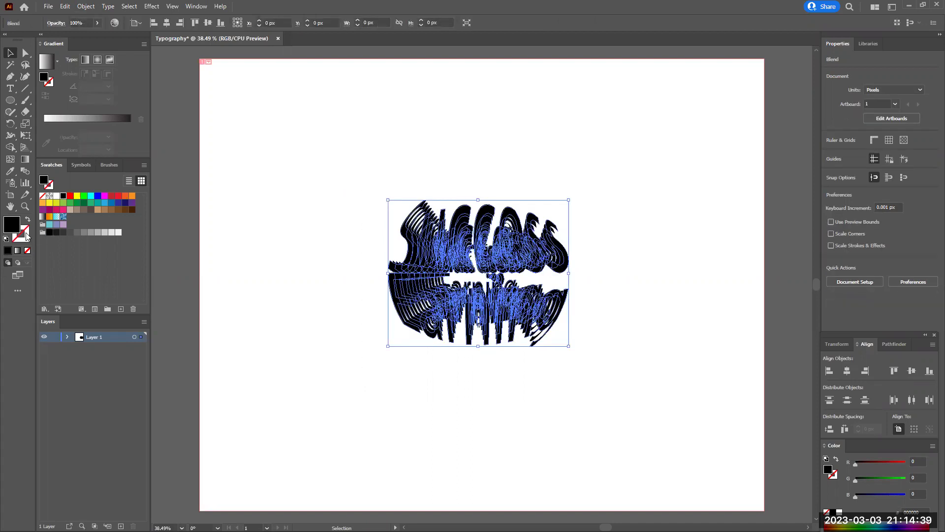
click(70, 196)
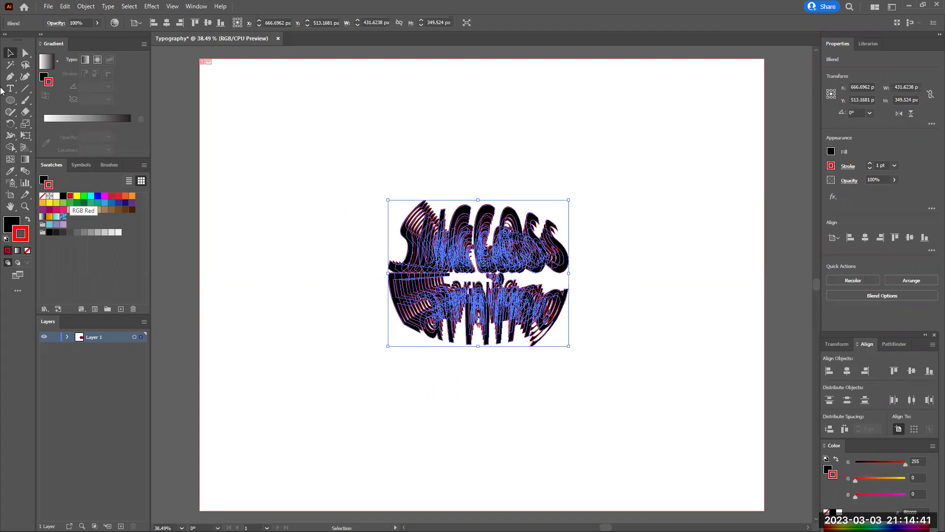
click(300, 185)
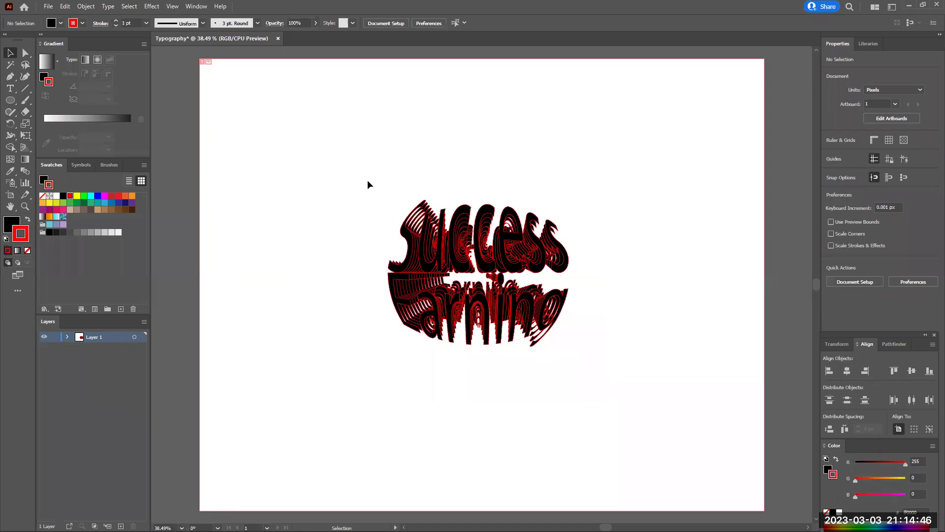
- Expand the red-stroked blend into separate editable word copies
drag(375, 181, 578, 365)
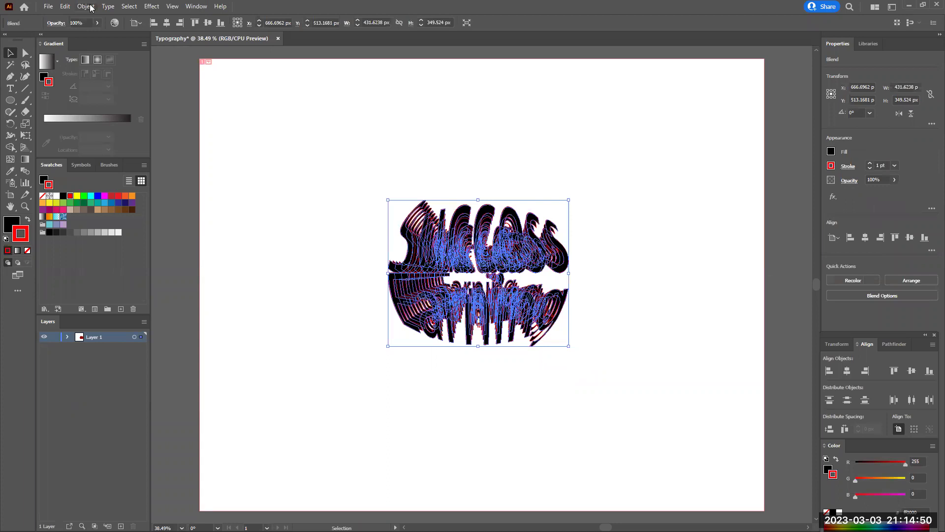
key(alt+o)
key(x)
click(449, 316)
click(610, 412)
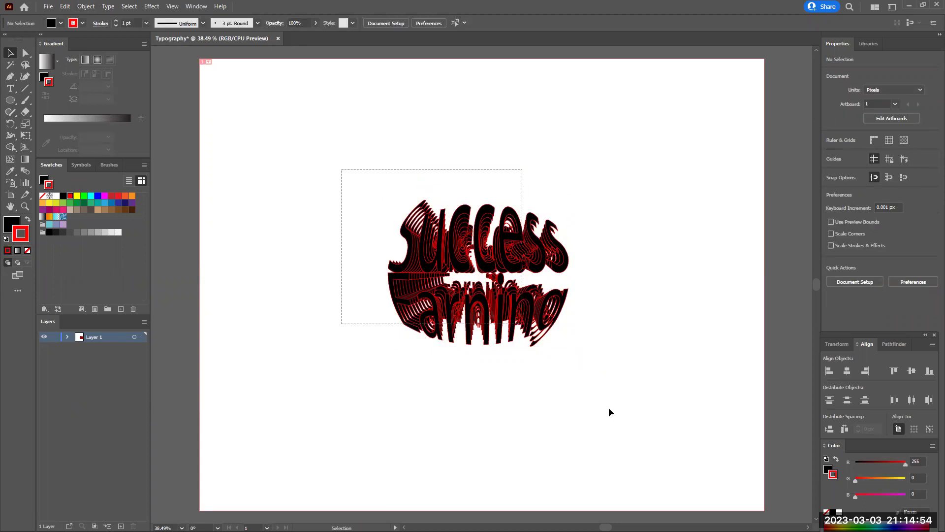
- Select all the expanded red-stroked copies and blend them to add more intermediate outlines
click(413, 341)
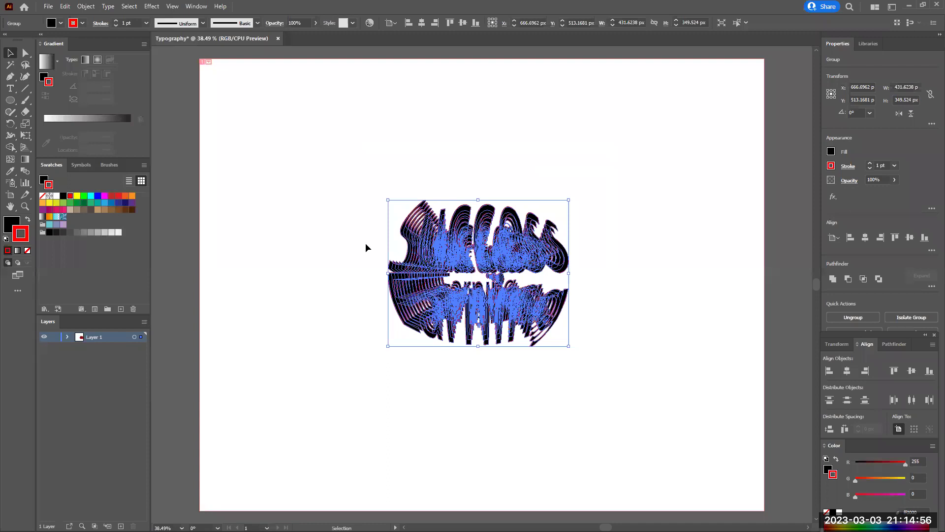
key(w)
key(ctrl+z)
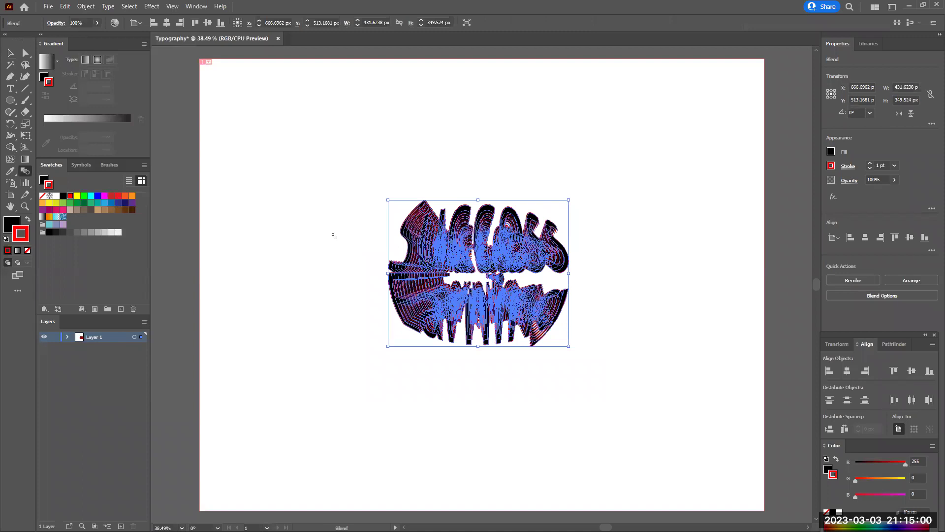
key(ctrl+z)
key(v)
- Expand the denser red-stroked blend into editable paths
click(86, 6)
click(109, 124)
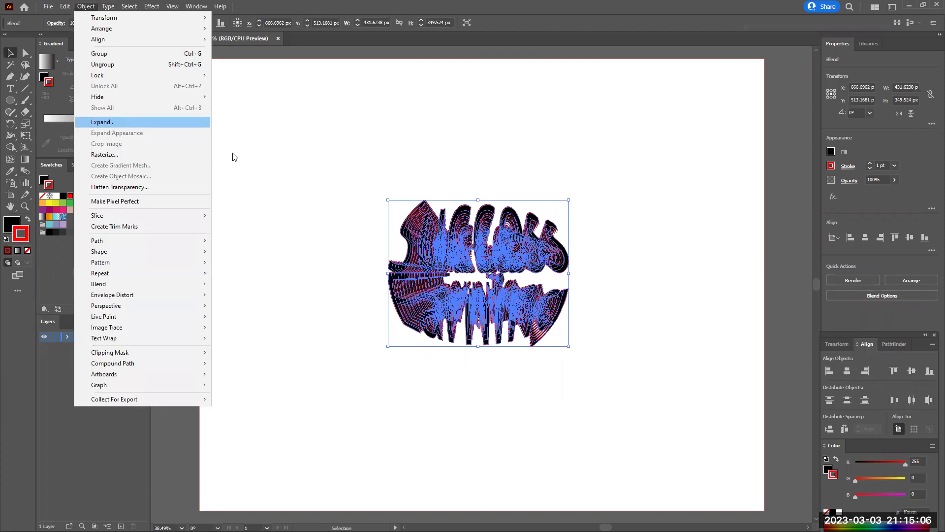
click(449, 315)
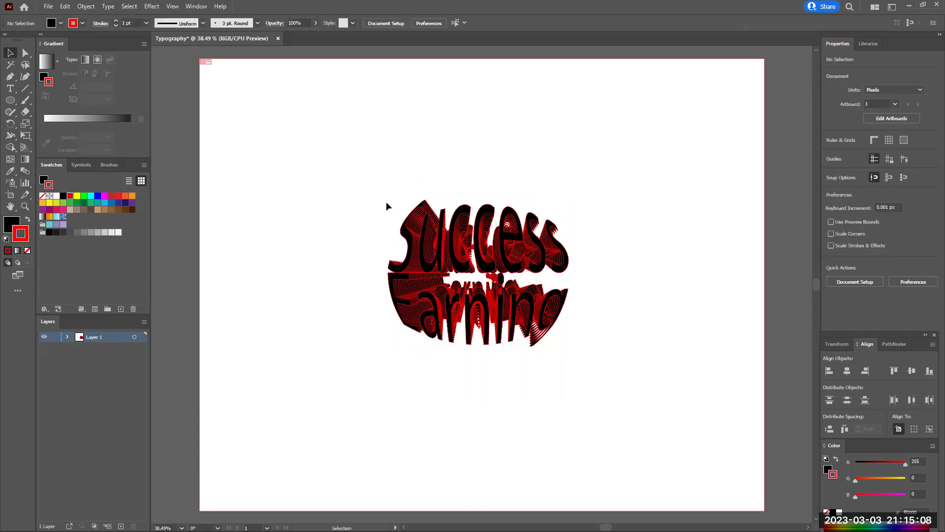
- Blend all the expanded copies once more so red outlines fill the space behind the black words, and deselect
key(ctrl+a)
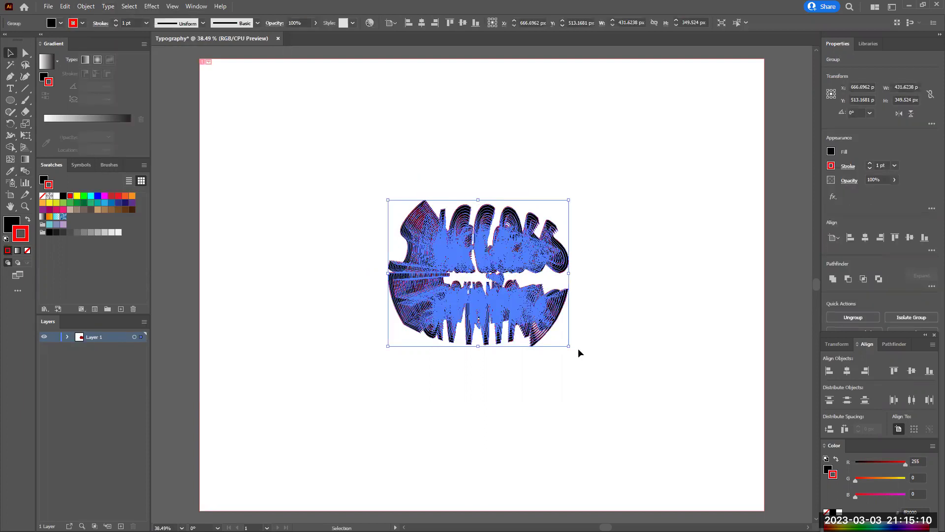
key(w)
key(ctrl+z)
key(ctrl+z)
key(c)
key(v)
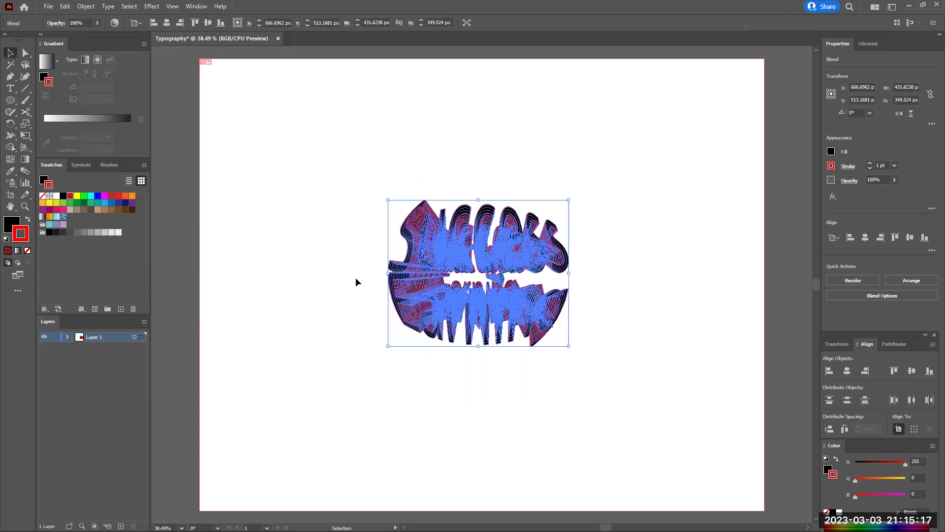
click(453, 288)
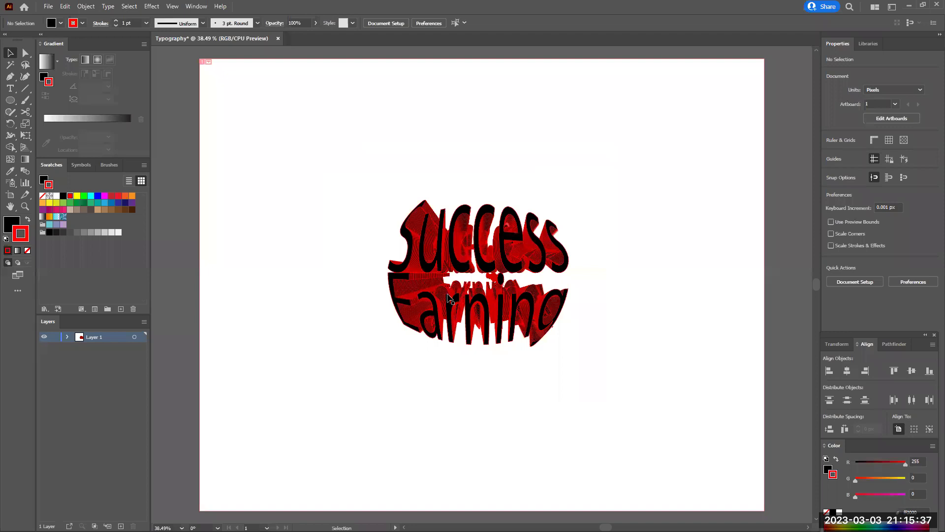
- Group the finished blend and set its stroke color to black
scroll(378, 217, right, 1)
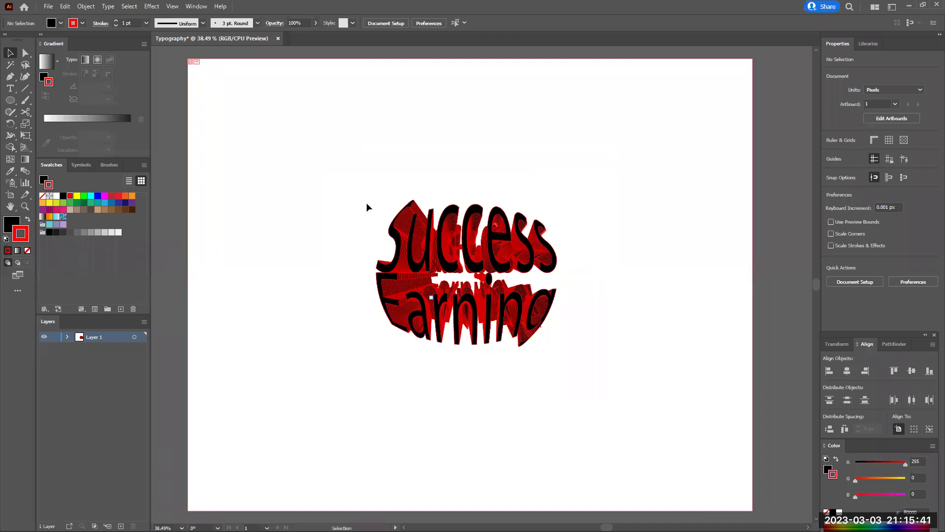
drag(367, 199, 540, 290)
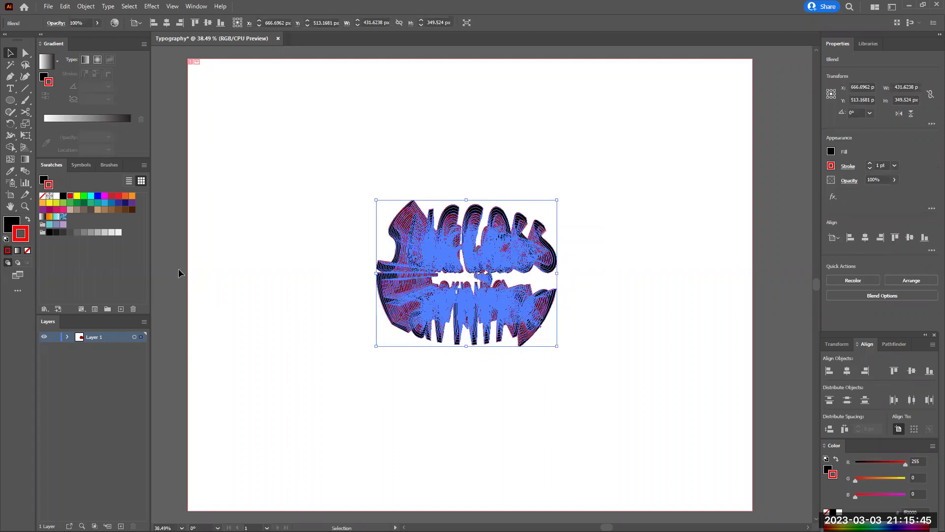
key(ctrl+shift+e)
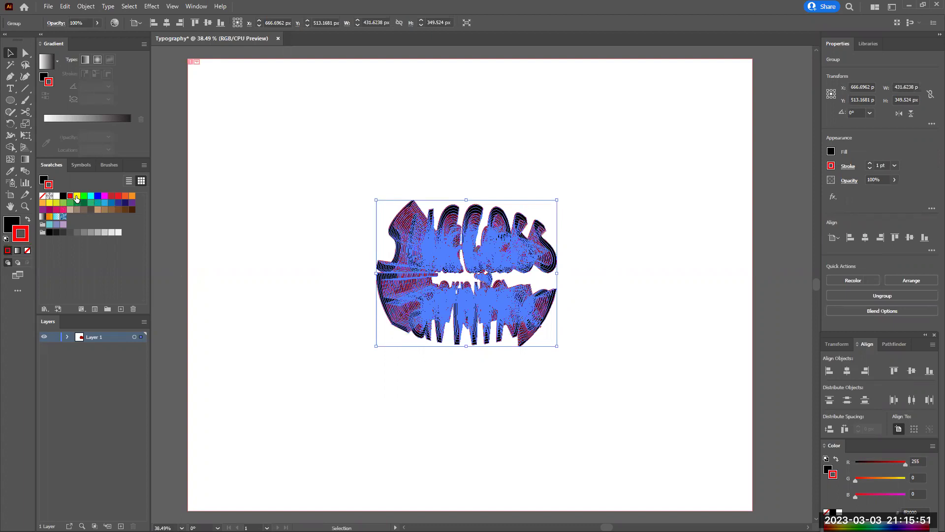
click(63, 195)
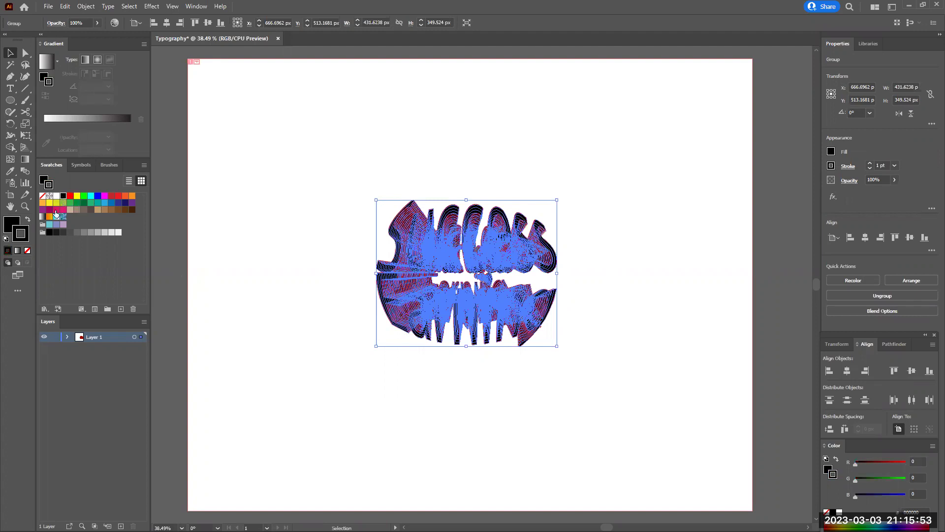
- Set the grouped blend's fill color to RGB red and deselect it
key(x)
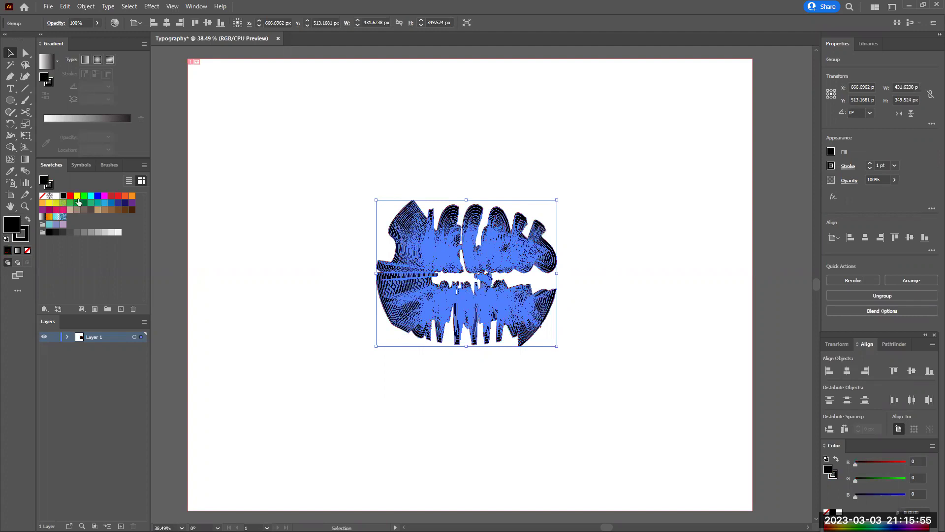
click(69, 196)
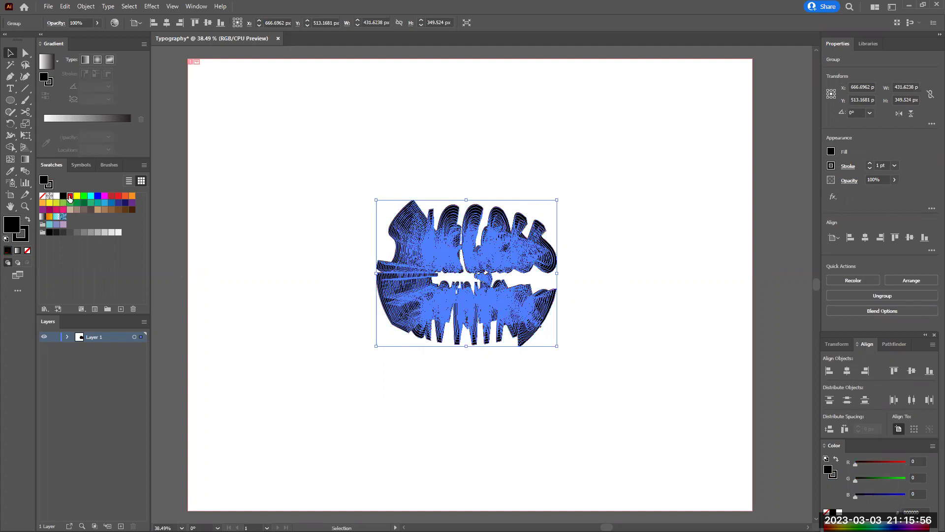
click(268, 200)
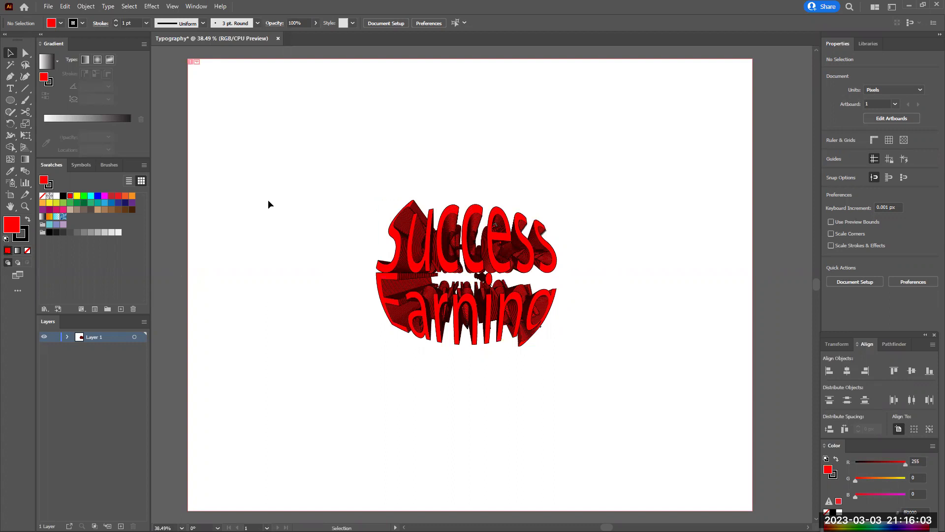
- Scale the Success Earning group down to about 266 × 215 px, place it in the artboard's upper-left corner, and deselect it
drag(340, 180, 560, 385)
drag(556, 347, 463, 281)
drag(463, 280, 289, 144)
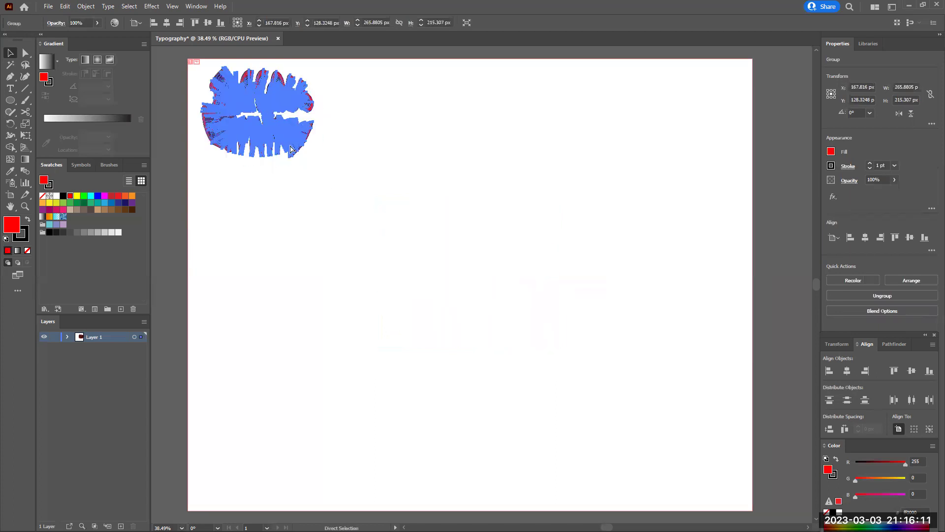
key(ctrl+shift+a)
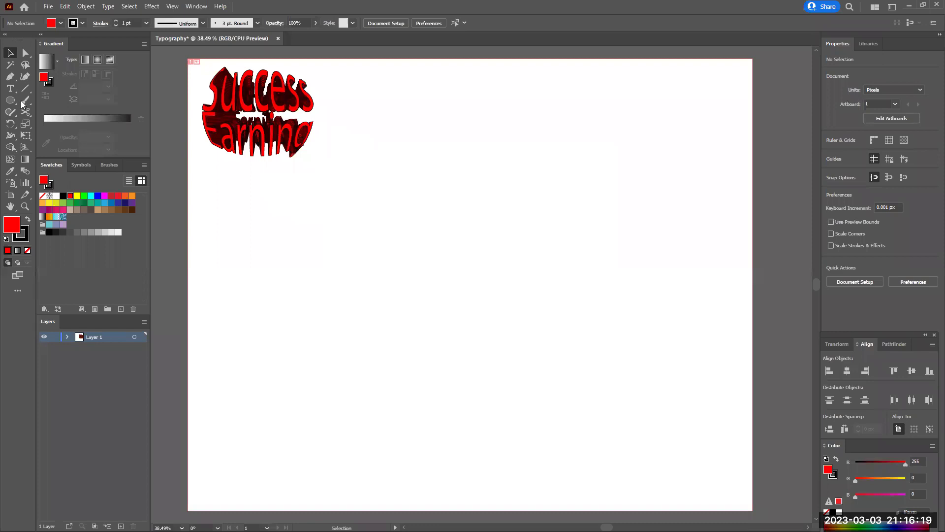
- Add the point text "I am a Student" near the middle of the artboard
click(408, 286)
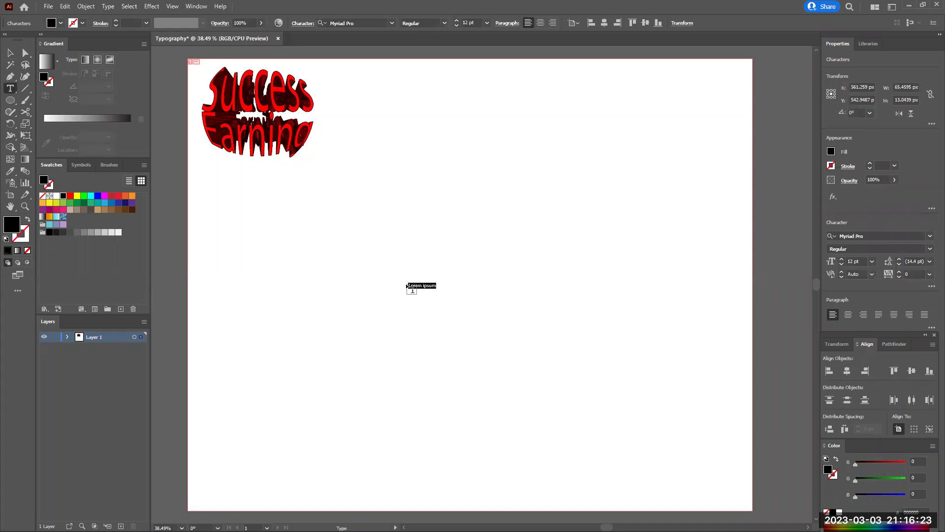
key(BackSpace)
text(Sam)
text( as)
text(udent)
key(Escape)
click(11, 55)
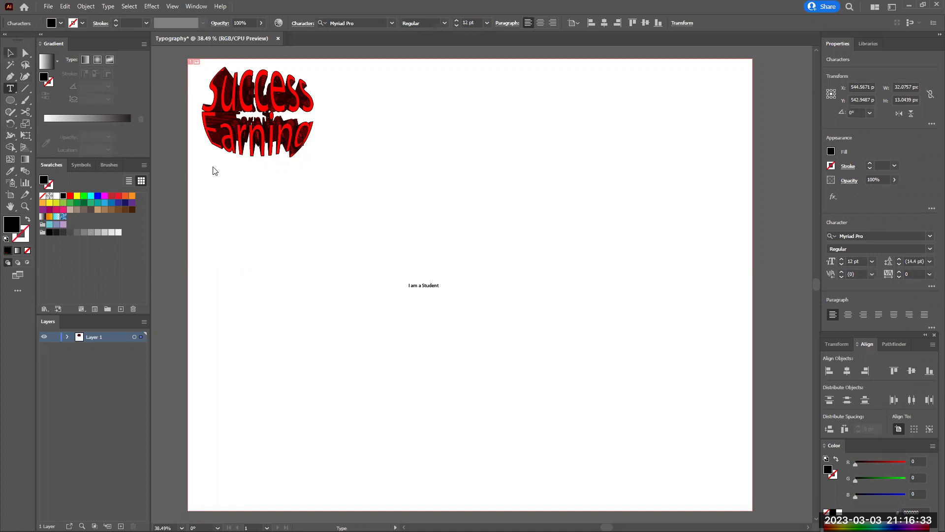
- Enlarge the "I am a Student" text to about 945 px wide and center it horizontally and vertically on the artboard
click(423, 286)
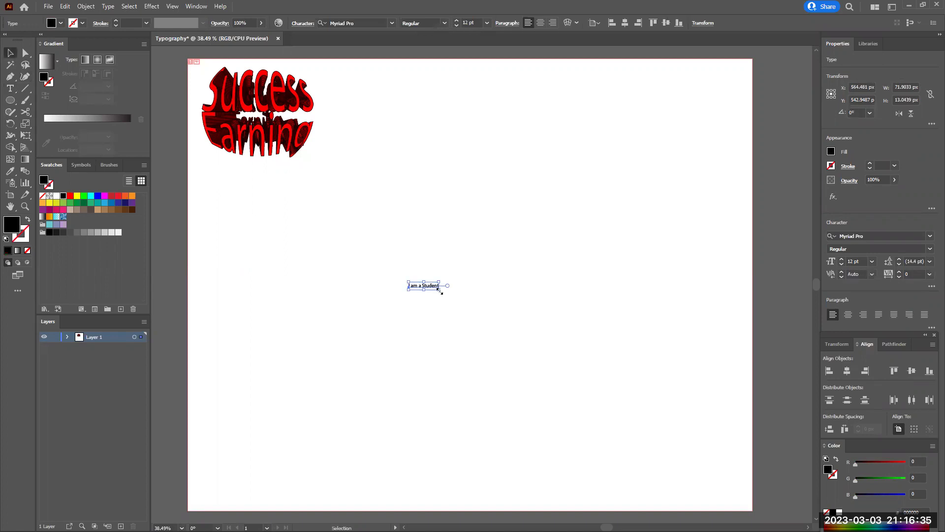
drag(440, 289, 509, 299)
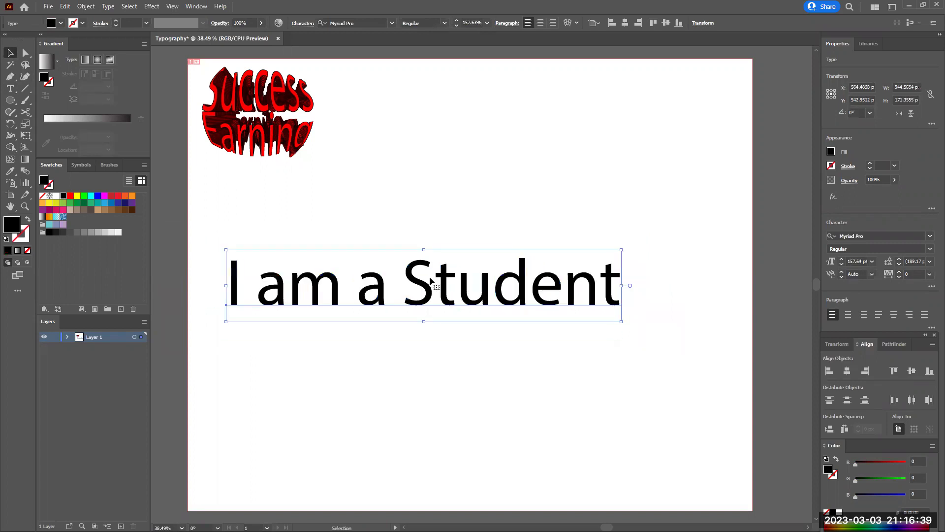
drag(426, 284, 463, 246)
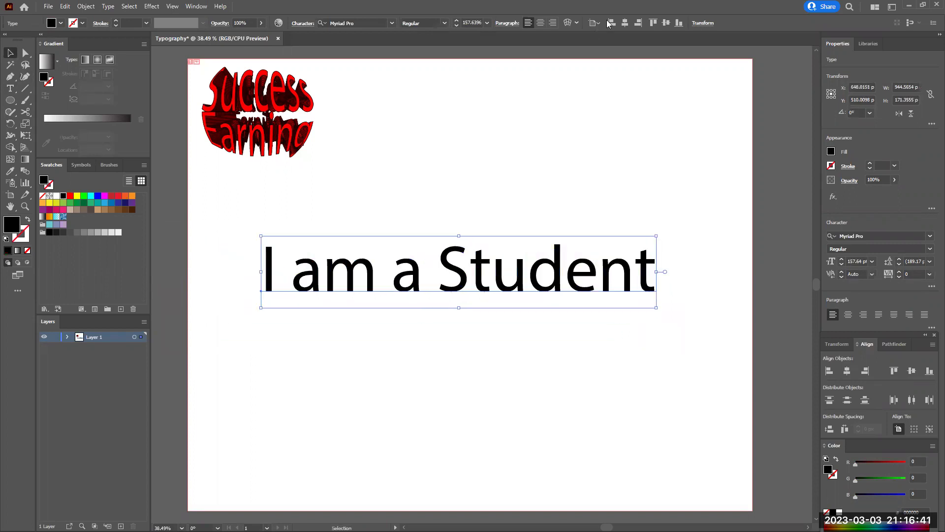
click(625, 23)
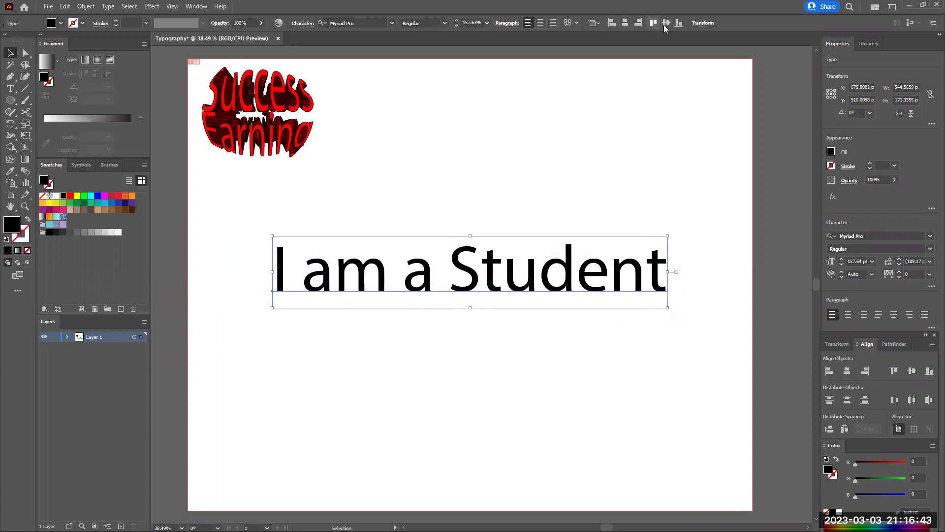
click(666, 23)
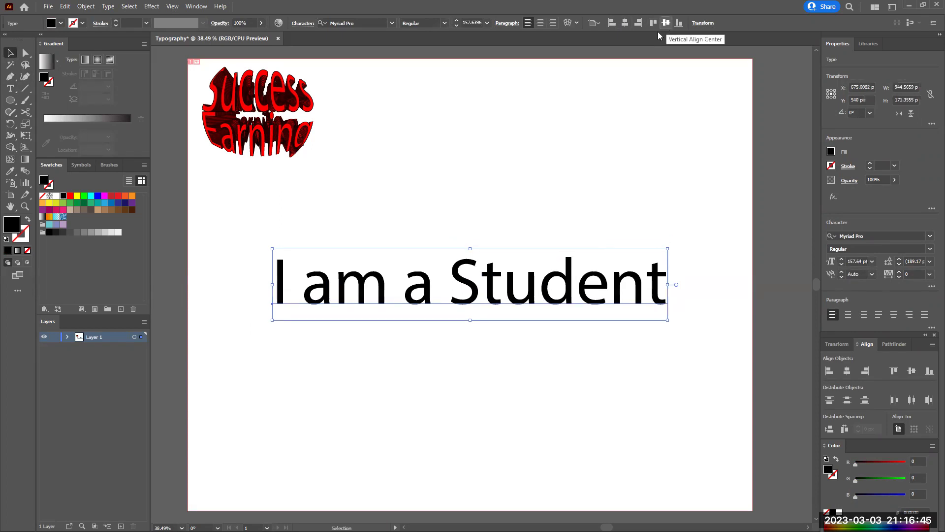
click(534, 170)
click(458, 278)
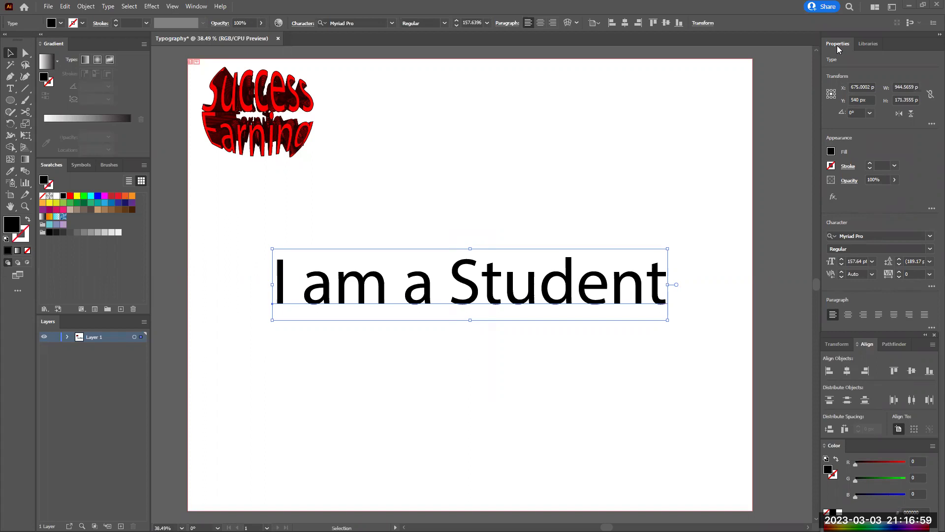
click(482, 199)
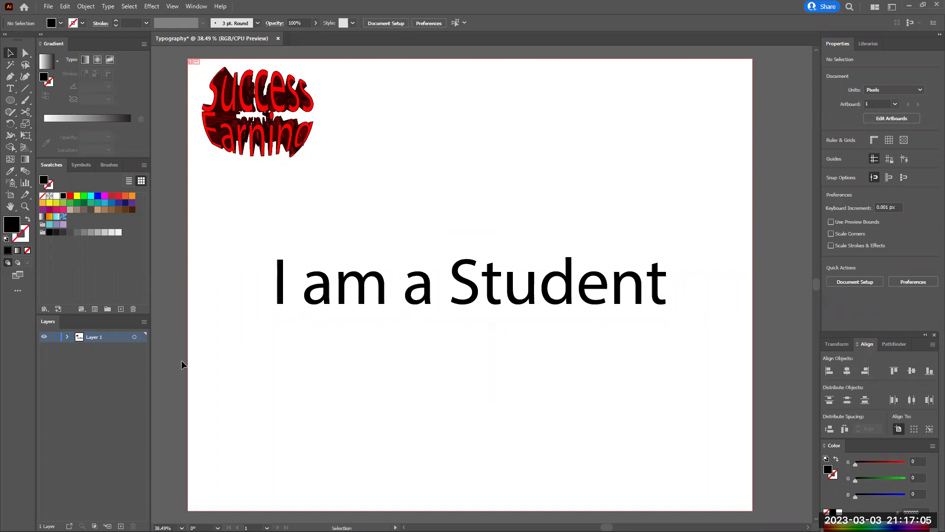
- Try rotating the "I am a Student" text to 30° and 210°, and undo both rotations
click(570, 287)
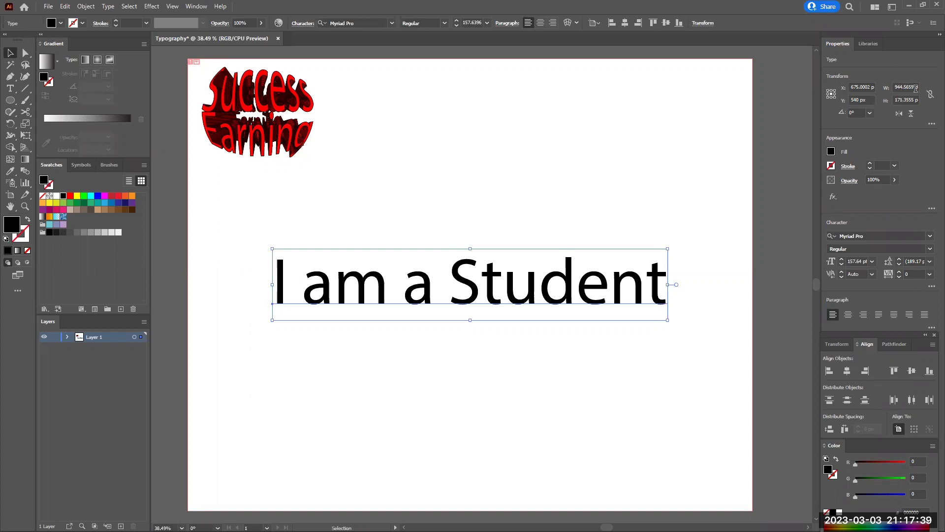
click(870, 113)
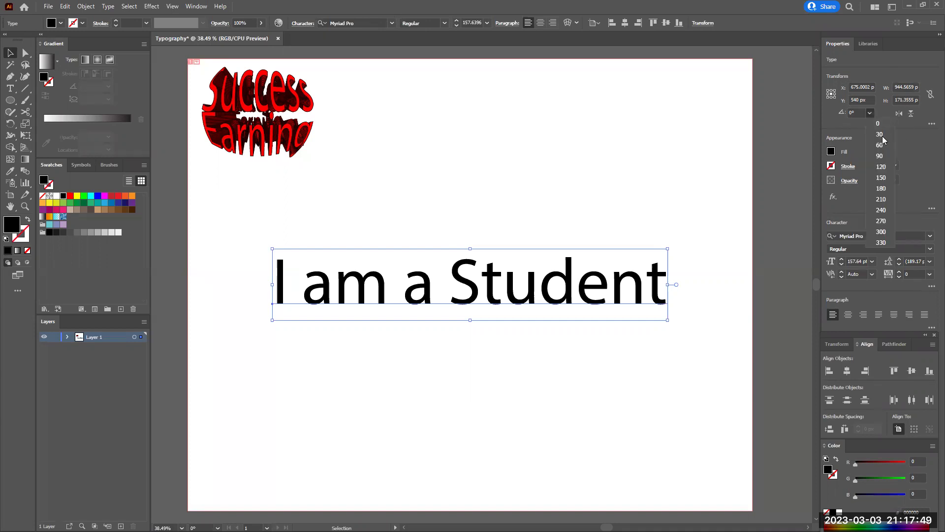
click(881, 135)
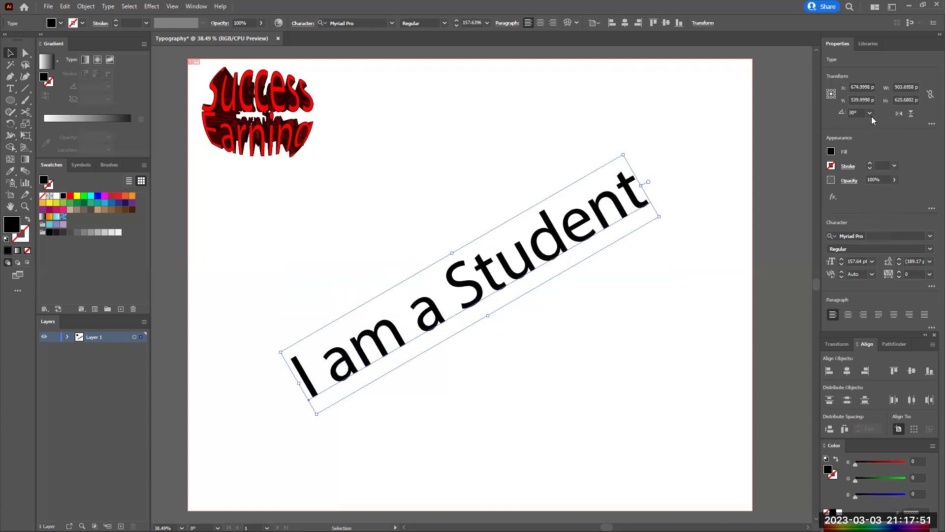
click(870, 112)
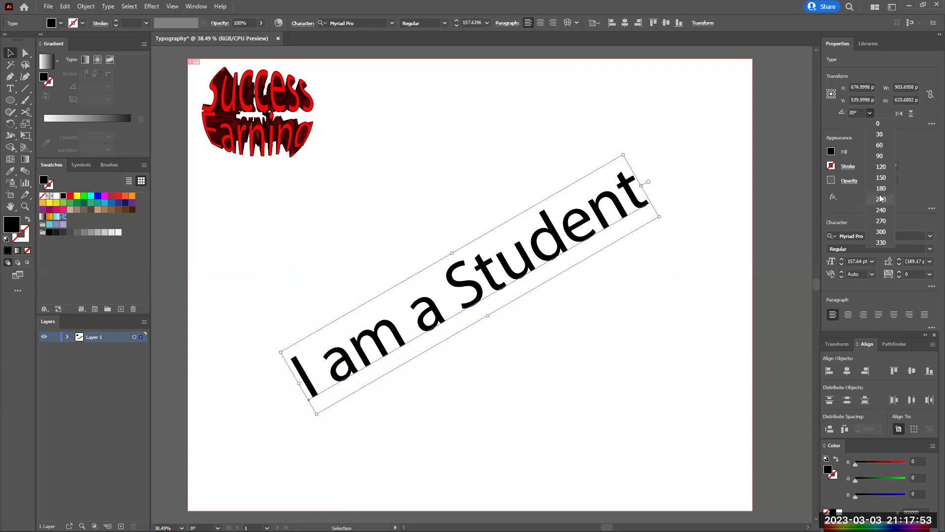
key(Return)
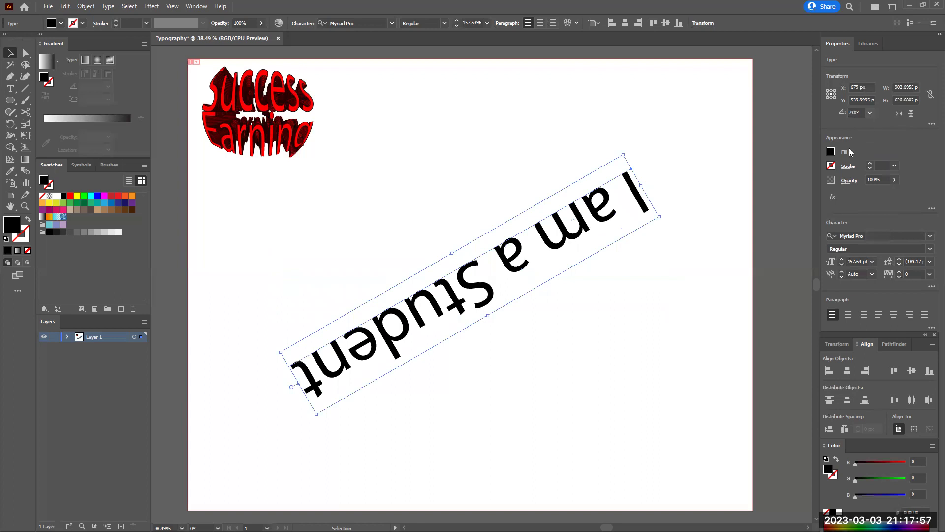
key(ctrl+z)
key(ctrl+z)
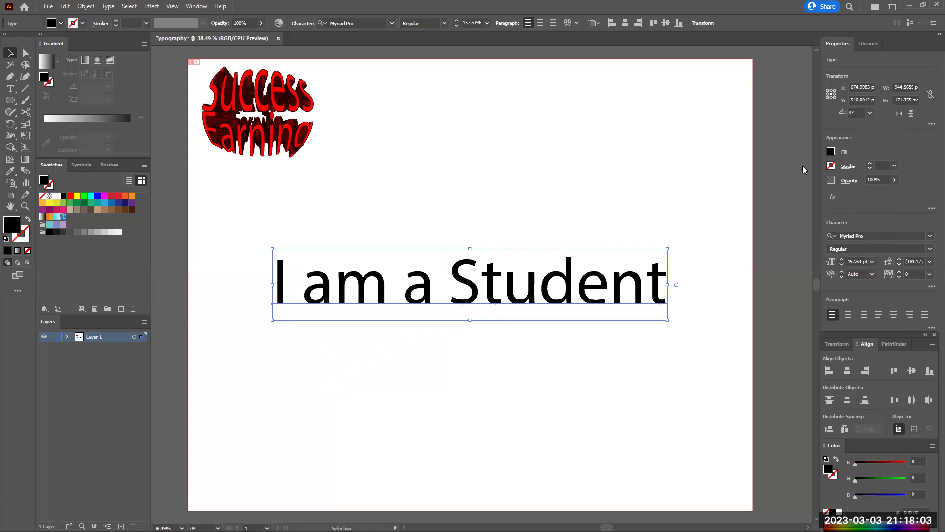
- Try light cyan and lime green fills on the "I am a Student" text, and return its fill to black
click(831, 152)
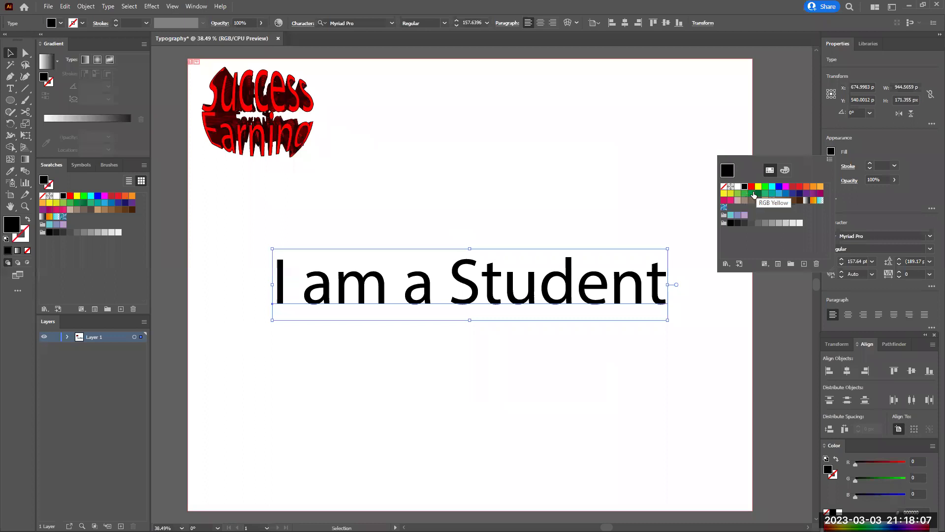
click(756, 194)
click(785, 170)
drag(773, 250, 777, 245)
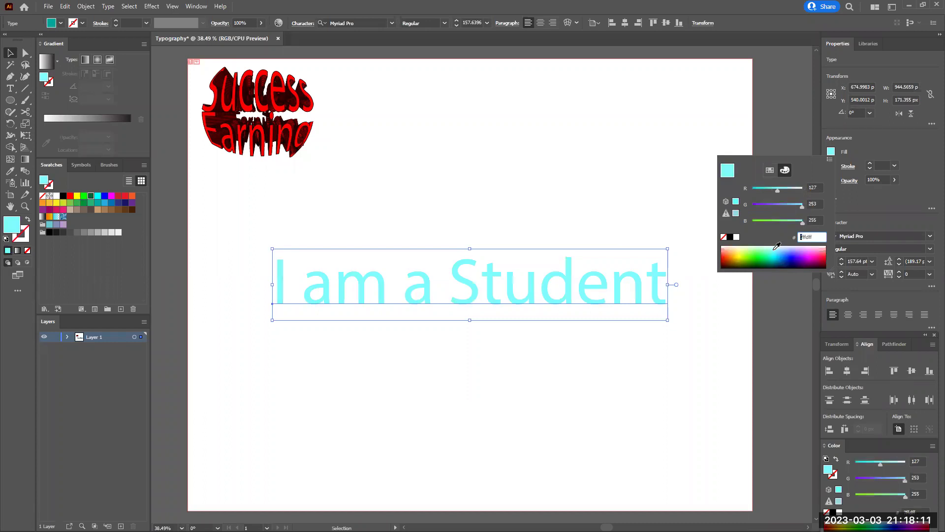
click(744, 253)
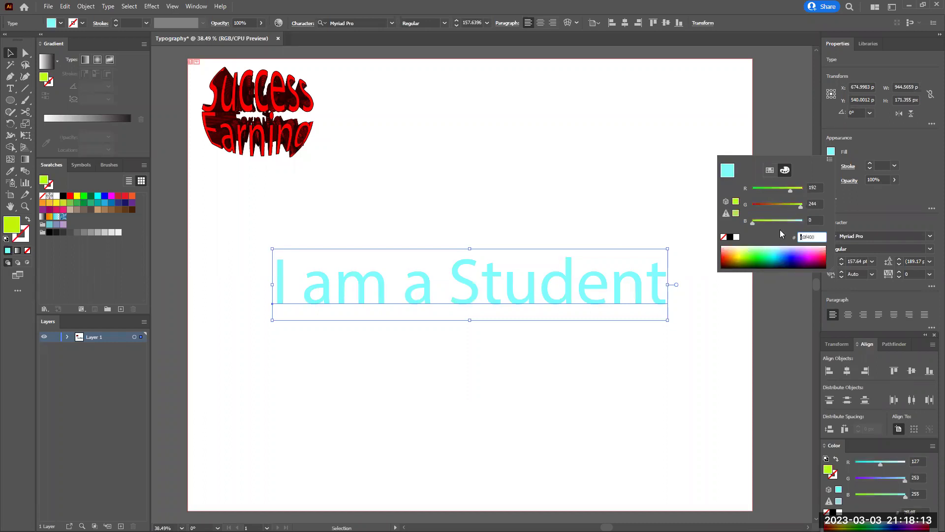
click(770, 170)
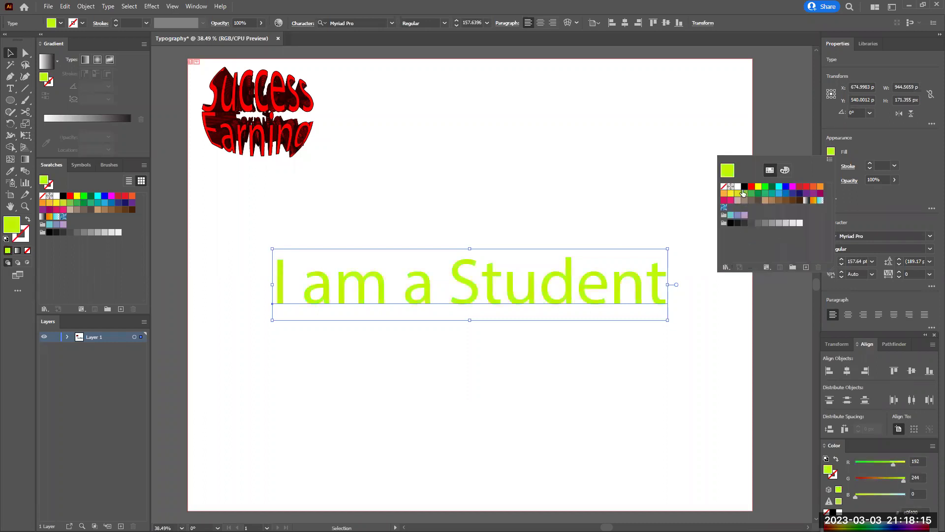
click(745, 186)
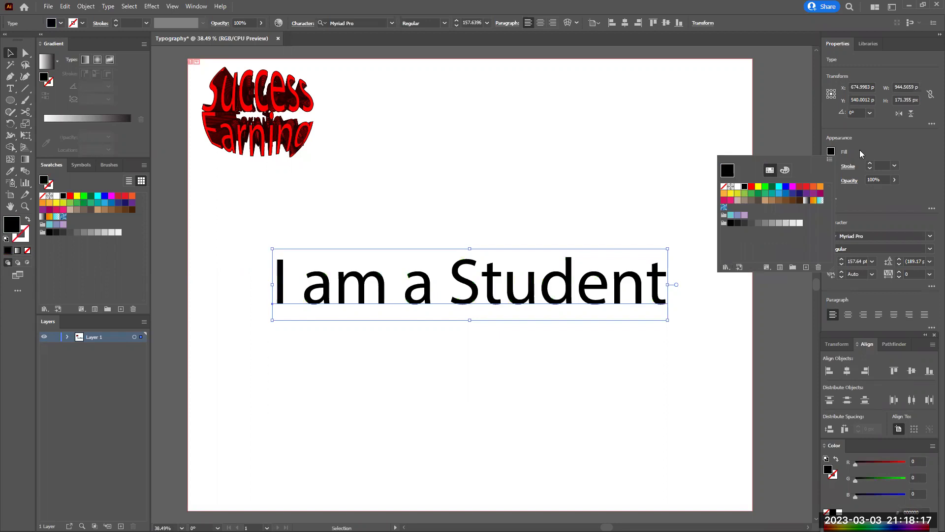
- Give the "I am a Student" text a red stroke with a weight of 8 pt
click(830, 166)
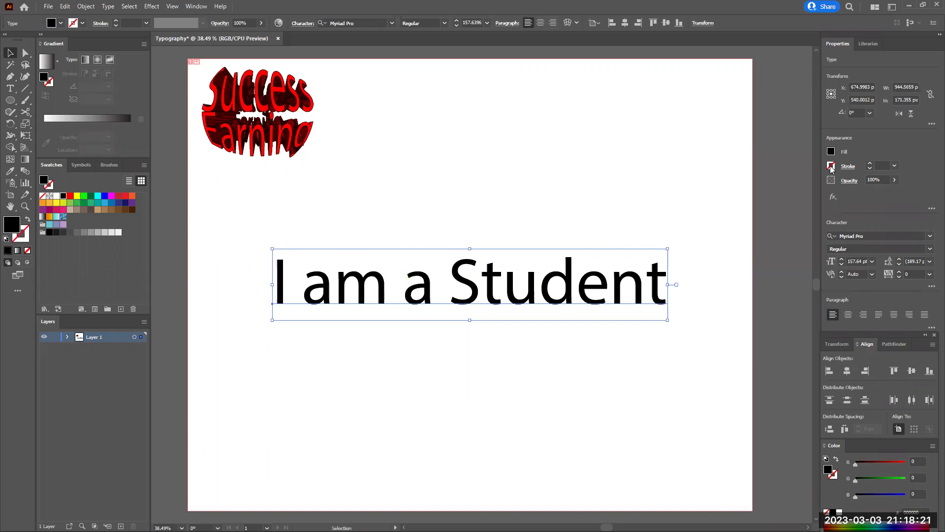
click(830, 166)
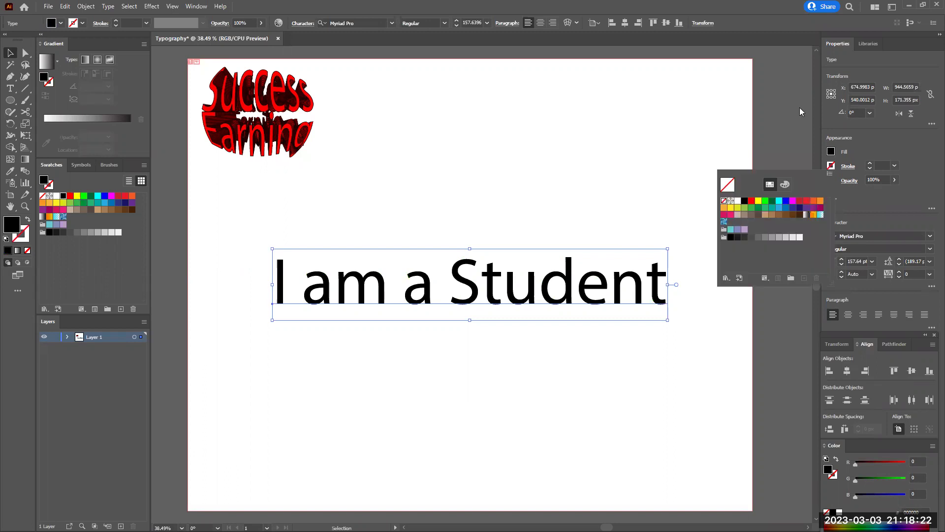
click(751, 201)
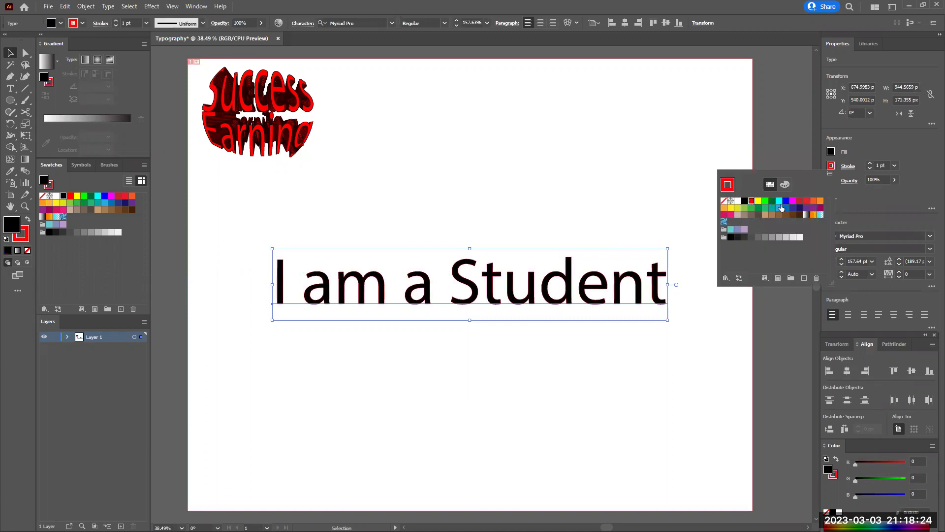
click(870, 163)
click(870, 163)
click(870, 163)
click(870, 163)
click(870, 163)
click(870, 163)
click(870, 163)
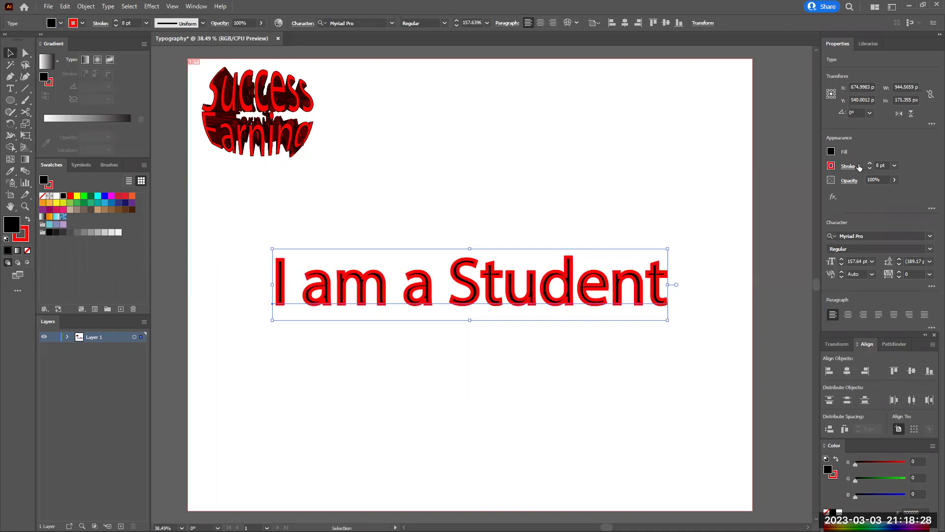
- Try the round and projecting stroke caps on the text, return to the butt cap, and activate the Ellipse tool
click(844, 167)
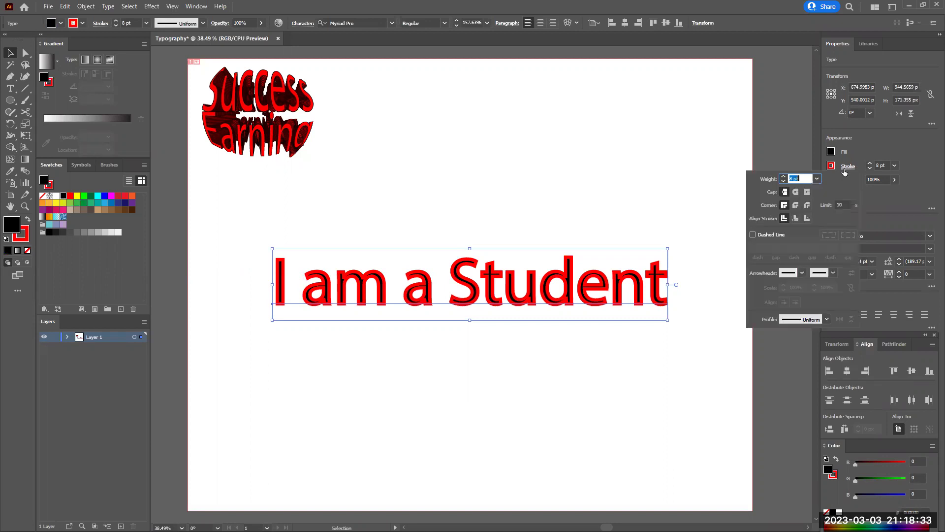
click(787, 192)
click(794, 193)
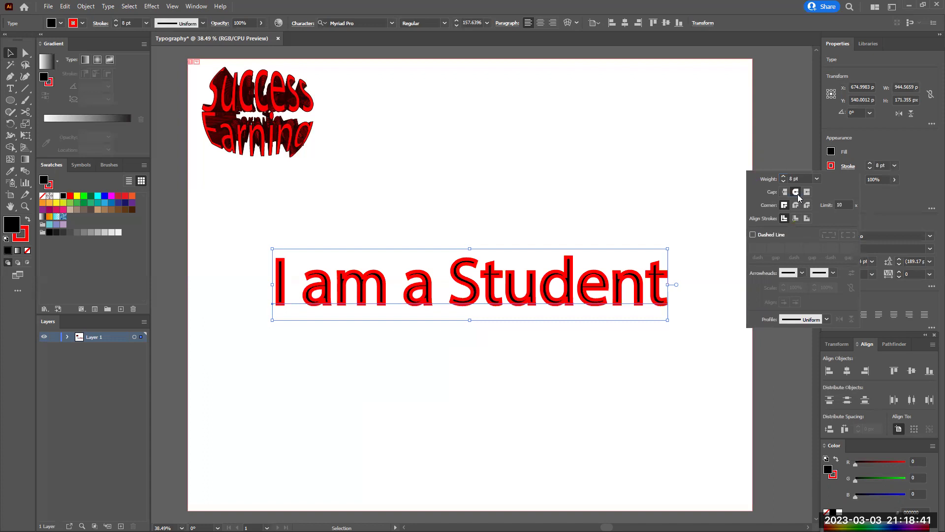
click(805, 195)
click(786, 194)
click(9, 106)
click(10, 102)
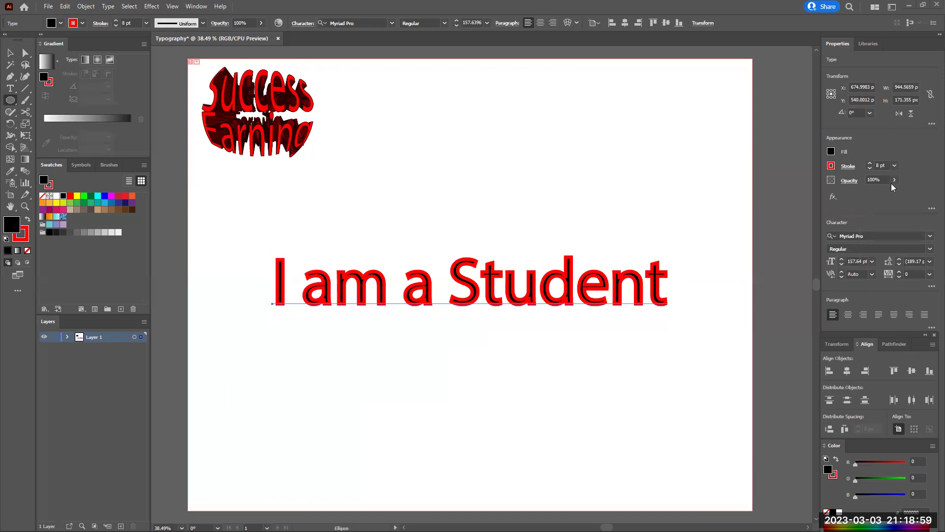
- Try 44% opacity on the "I am a Student" text and restore it to 100%
click(847, 183)
click(847, 198)
click(825, 210)
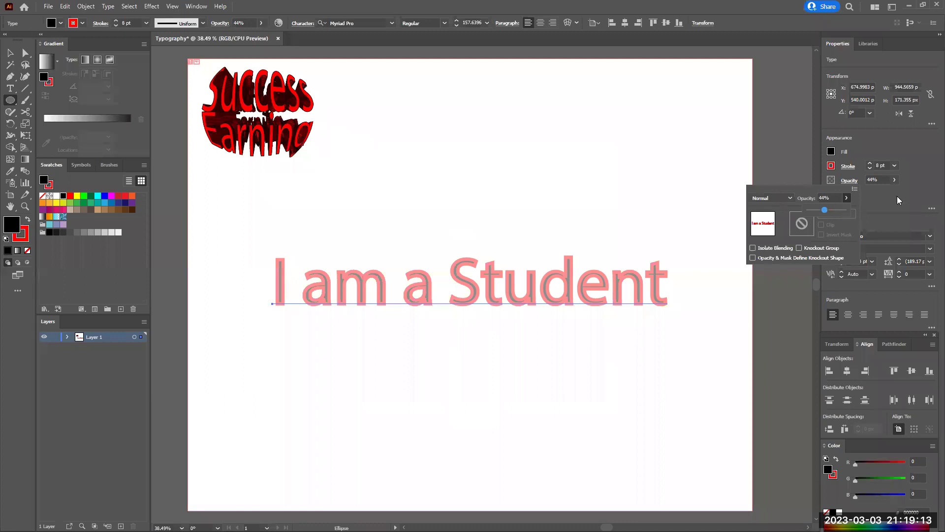
text(100)
key(Return)
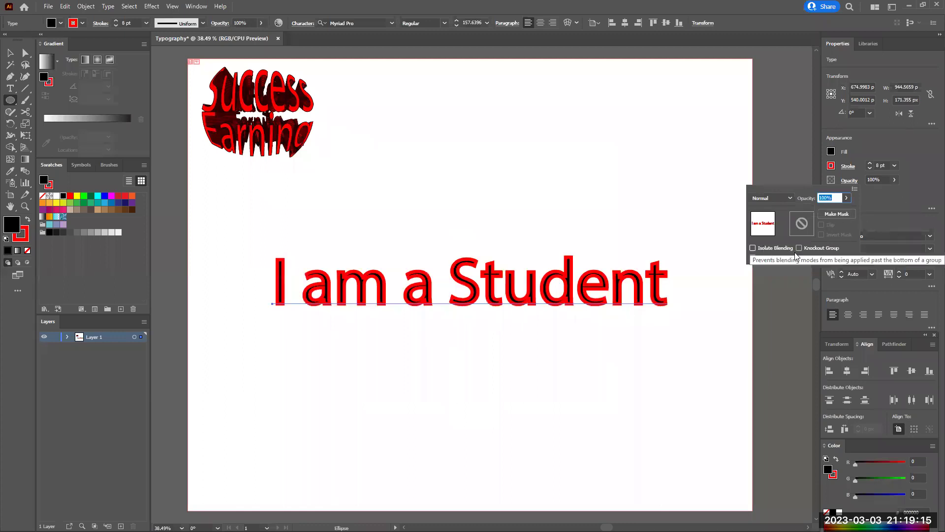
- Enable Isolate Blending for the "I am a Student" text
click(753, 248)
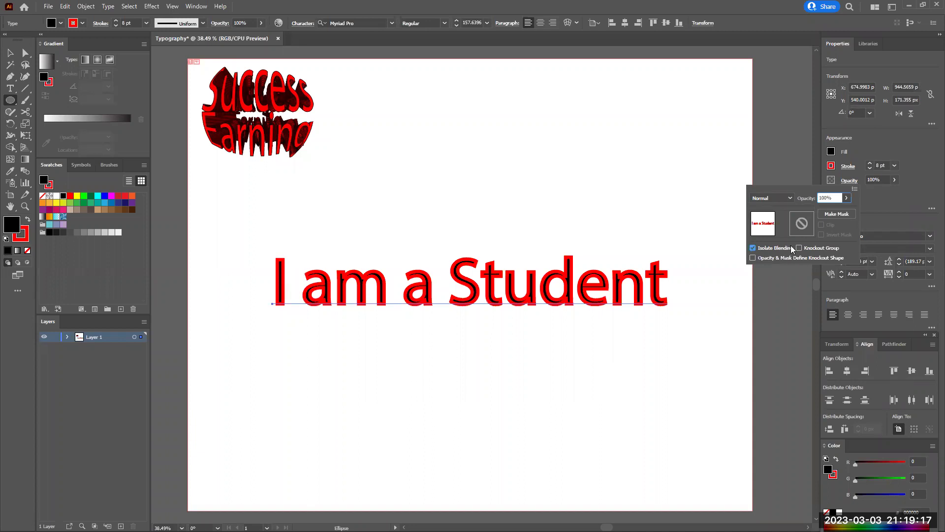
- Turn off Isolate Blending for the "I am a Student" text and close the opacity options
click(753, 248)
click(930, 238)
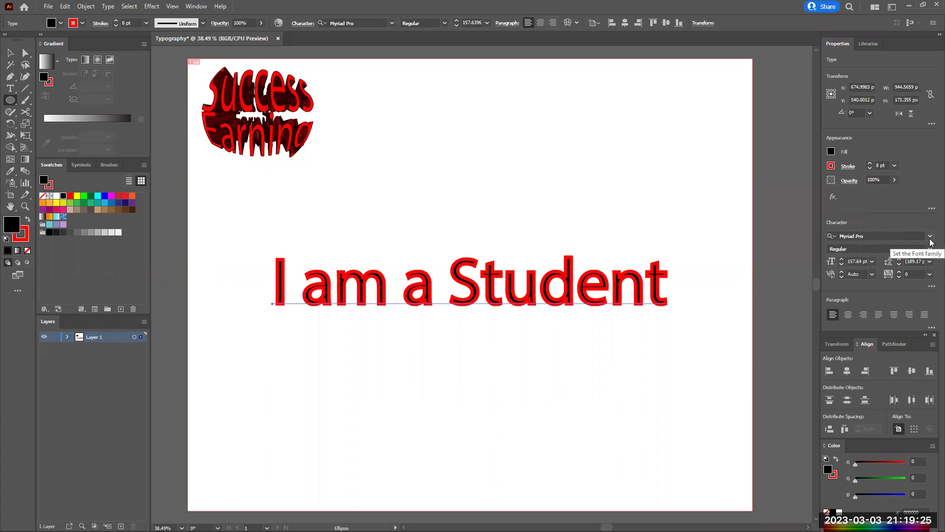
- Preview the available fonts on the "I am a Student" text from Geometr415 Blk BT Black down to Aliqa Regular
click(930, 240)
key(Down)
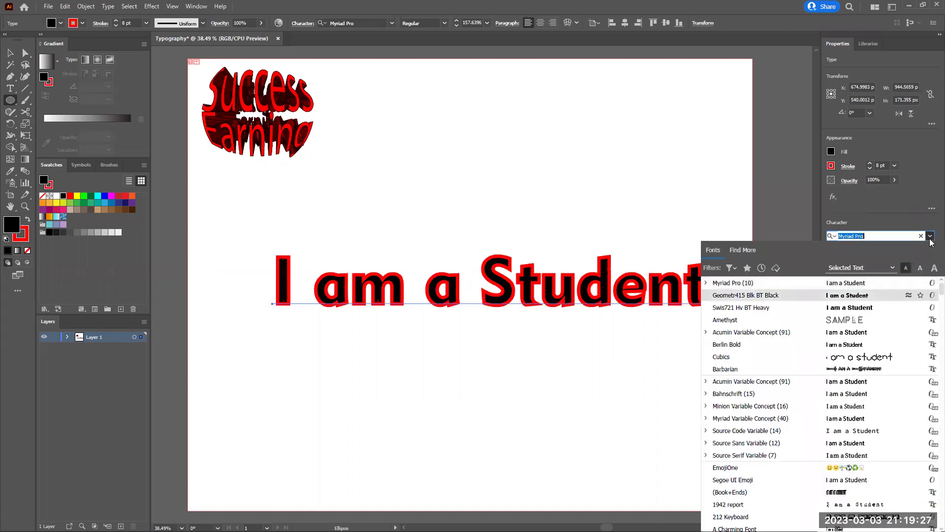
key(Down)
key(Down)
key(Down)
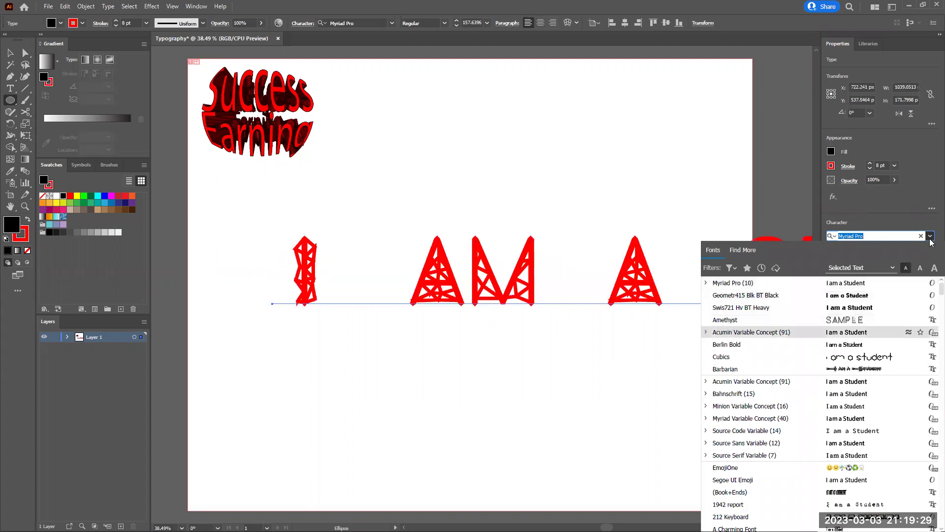
key(Down)
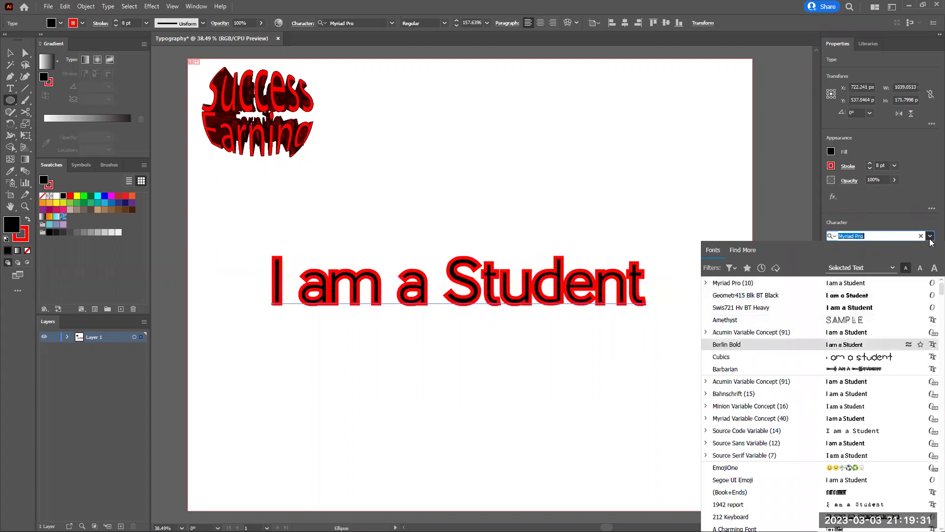
key(Down)
key(Up)
key(Down)
key(Down)
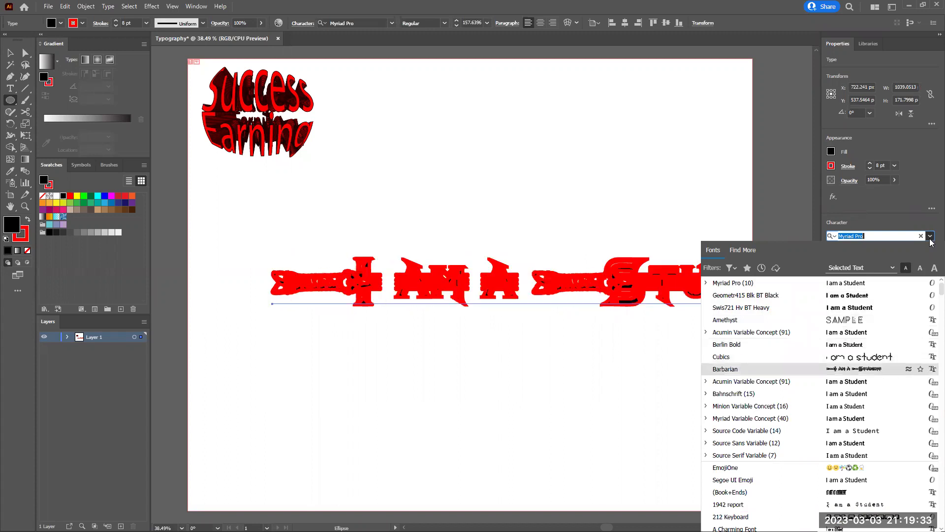
key(Down)
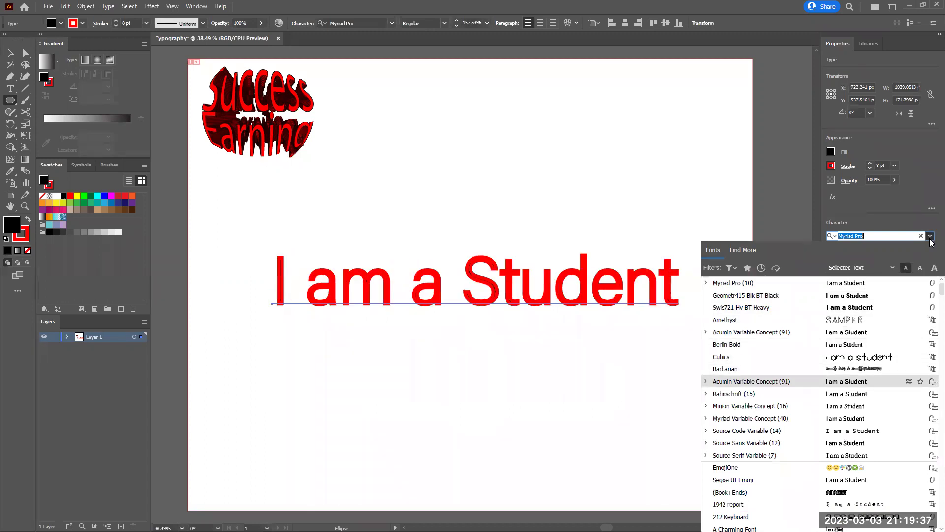
key(Down)
key(Down)
key(Down)
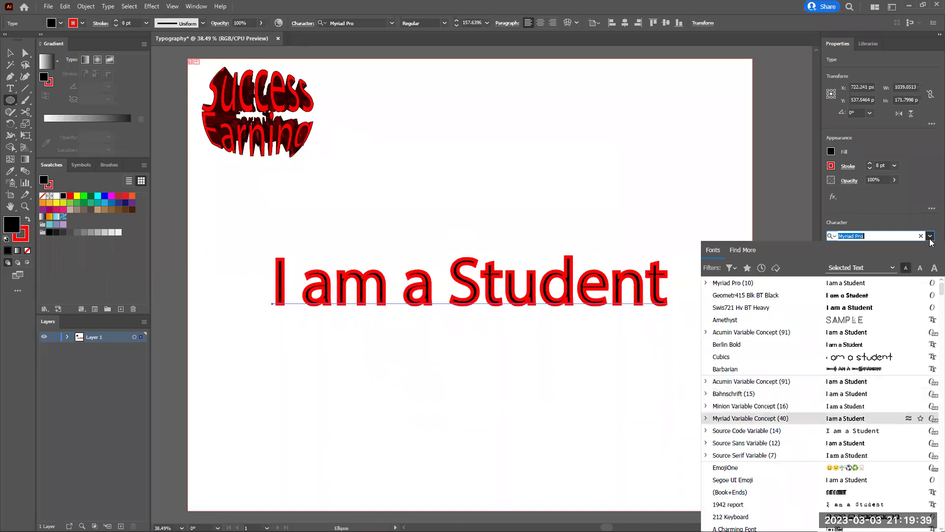
key(Down)
key(Down)
key(Down)
key(Down)
key(Down)
key(Down)
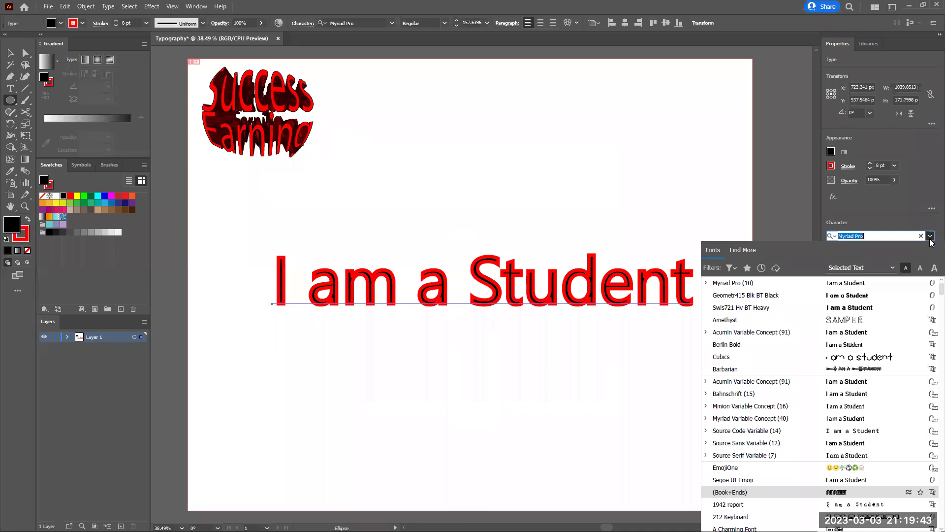
key(Down)
key(Down)
key(Down)
key(Down)
key(Down)
key(Down)
key(Down)
key(Down)
key(Down)
key(Down)
key(Down)
key(Down)
key(Down)
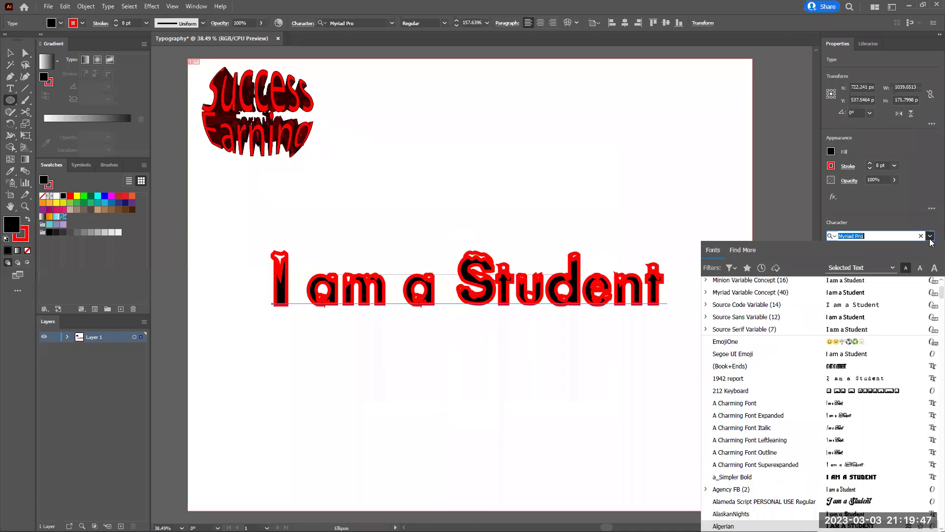
key(Down)
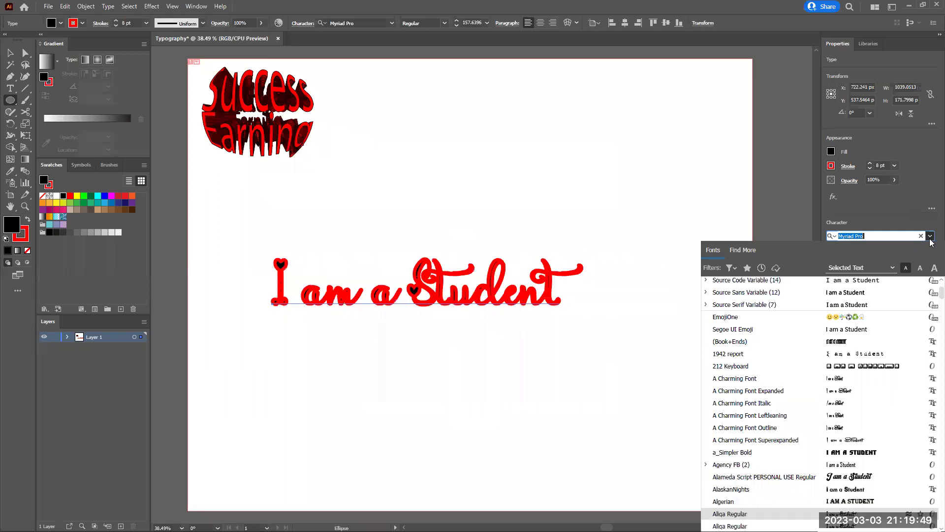
- Preview the fonts back up to A Charming Font Italic, leave the list without applying one, and remove the text's red stroke
key(Up)
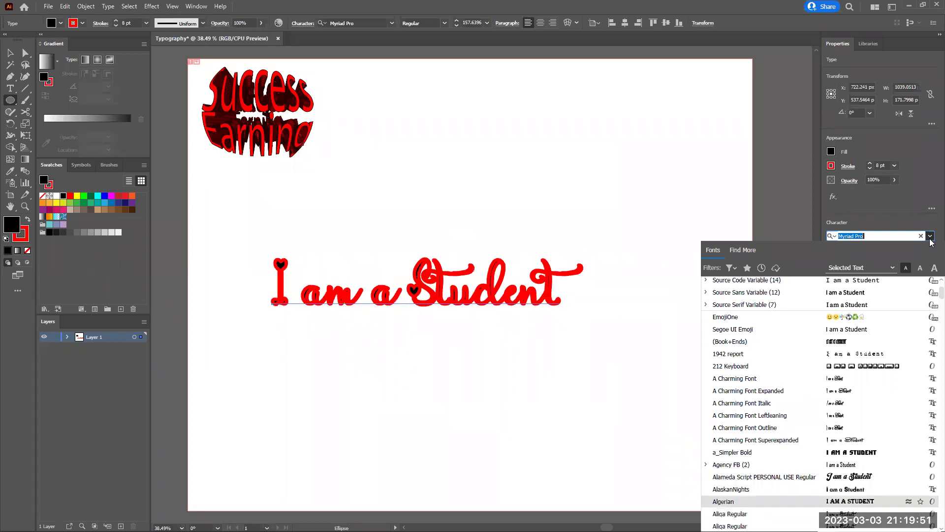
key(Up)
key(Up)
key(Up)
key(Up)
key(Up)
key(Up)
key(Up)
key(Up)
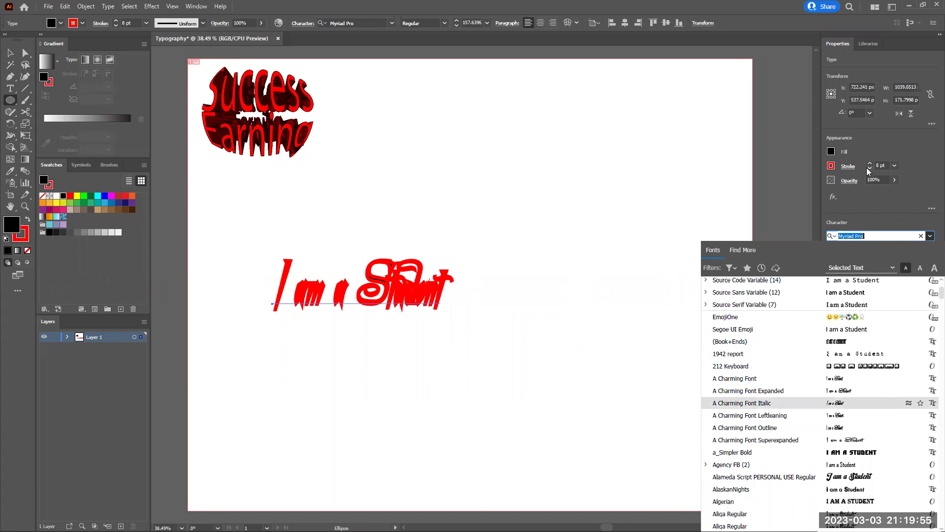
key(Escape)
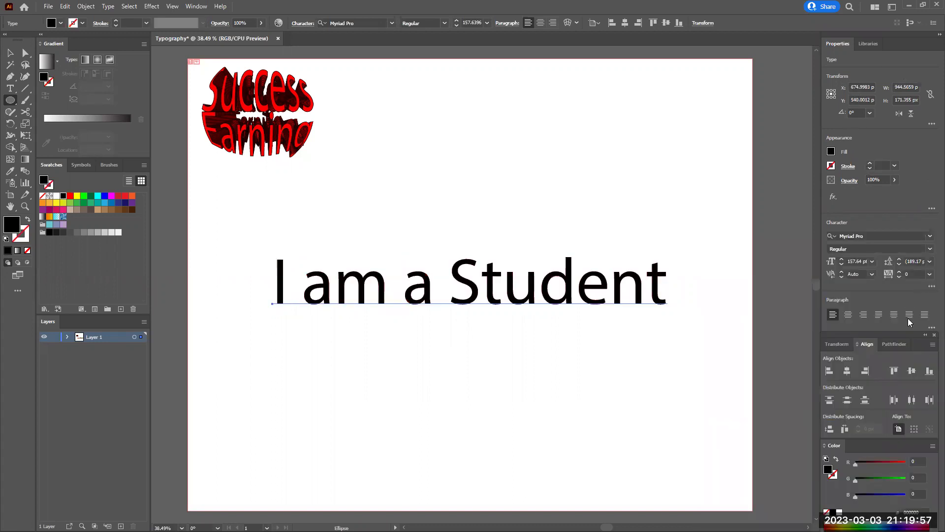
- Preview the fonts on the strokeless "I am a Student" text from Geometr415 Blk BT Black down to Algerian
click(931, 237)
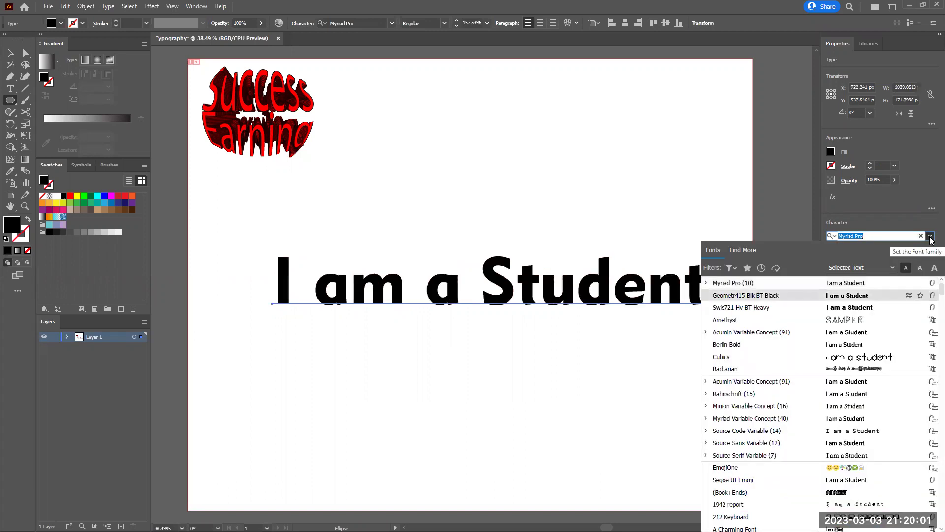
key(Down)
key(Down)
key(Down)
key(Down)
key(Down)
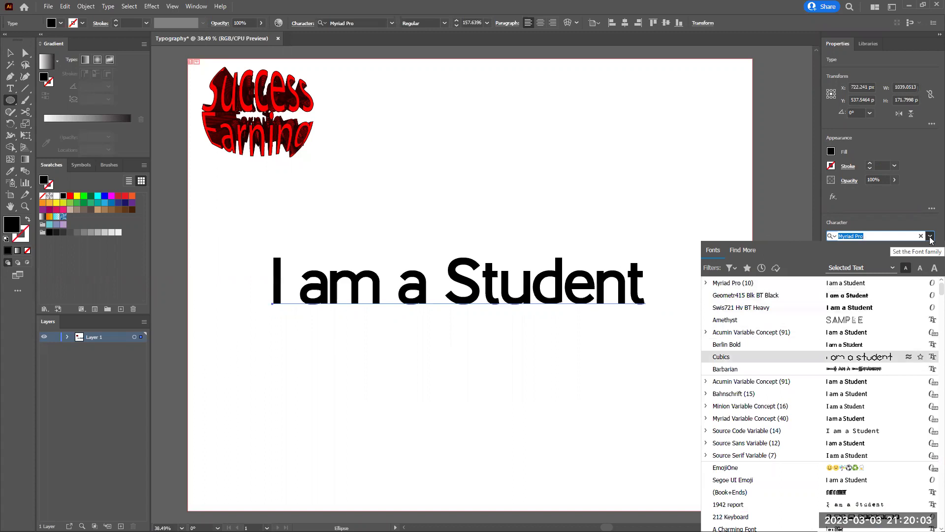
key(Down)
key(Down)
key(Down)
key(Down)
key(Down)
key(Down)
key(Down)
key(Down)
key(Down)
key(Down)
key(Down)
key(Down)
key(Down)
key(Down)
key(Down)
key(Down)
key(Down)
key(Down)
key(Down)
key(Down)
key(Down)
key(Down)
key(Down)
key(Down)
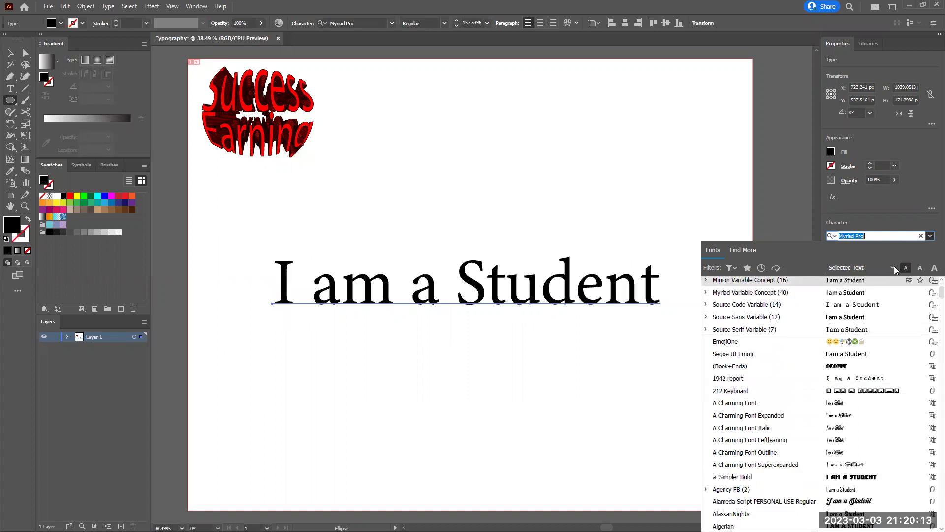
- Search the fonts for "Ari" and apply Acumin Variable Concept ExtraCondensed Black to the "I am a Student" text
key(BackSpace)
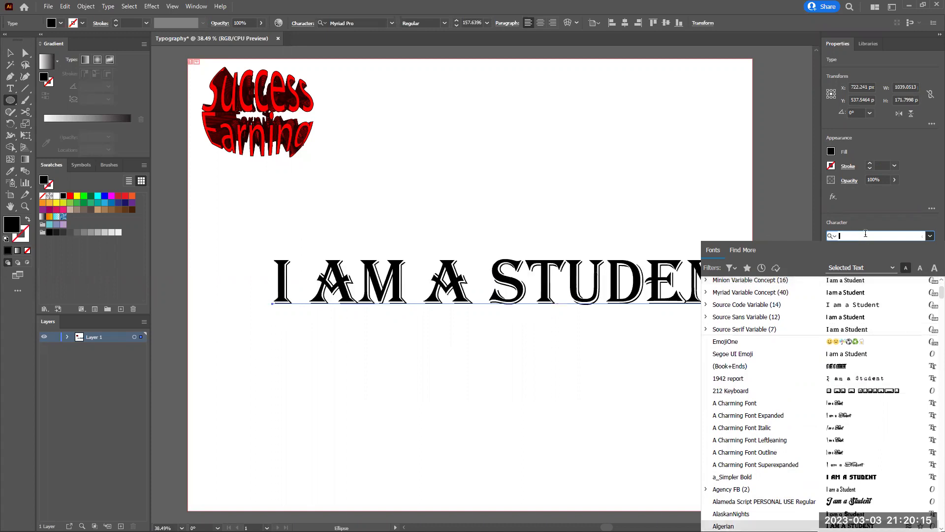
text(A)
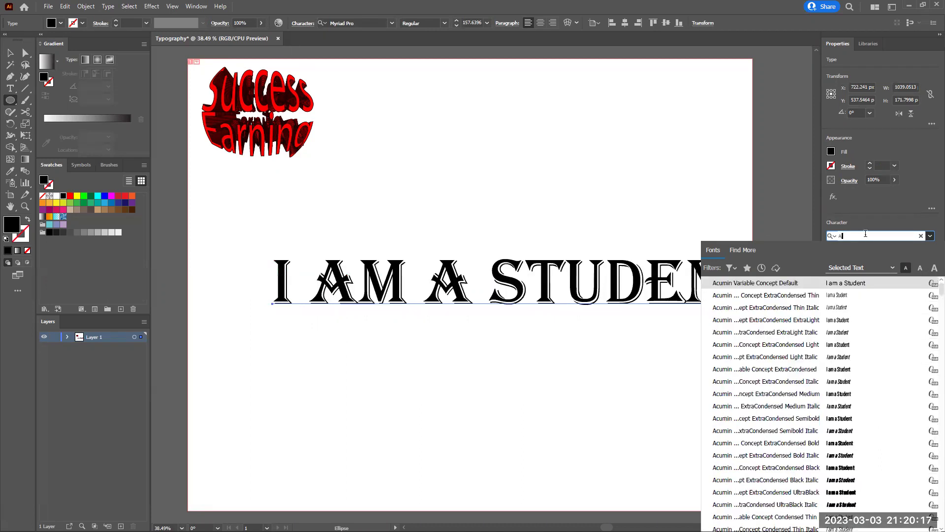
text(riel)
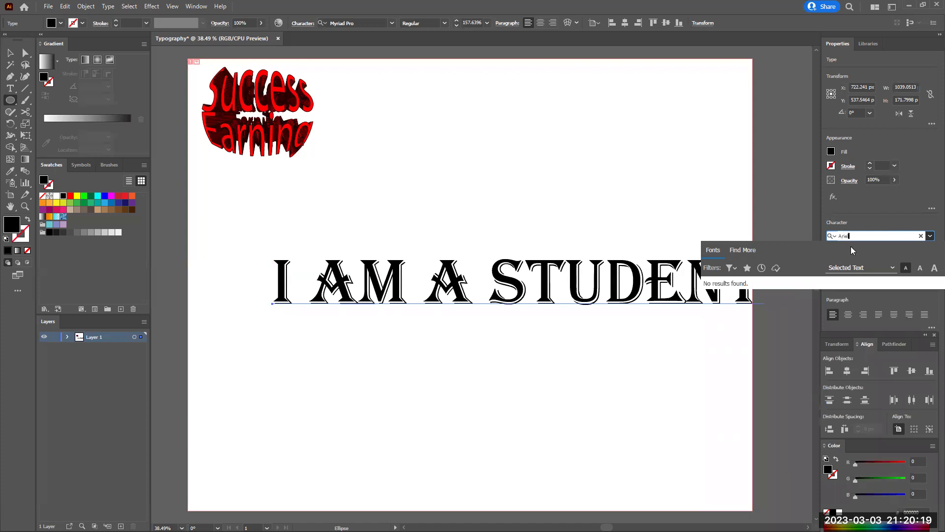
key(BackSpace)
key(BackSpace)
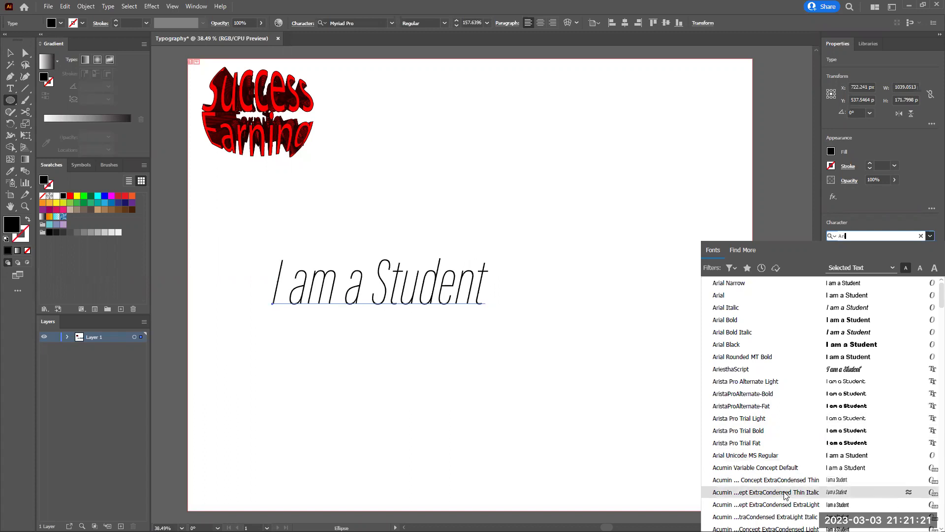
scroll(786, 480, down, 5)
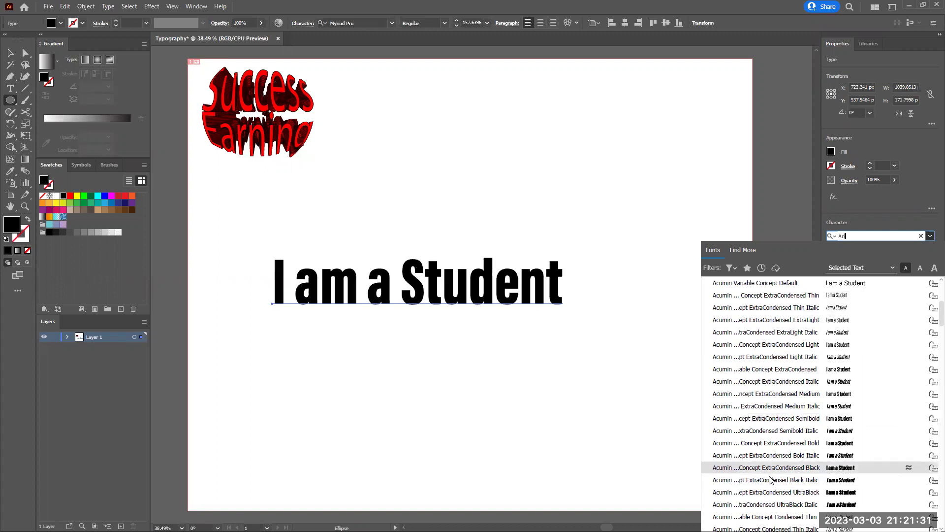
click(754, 468)
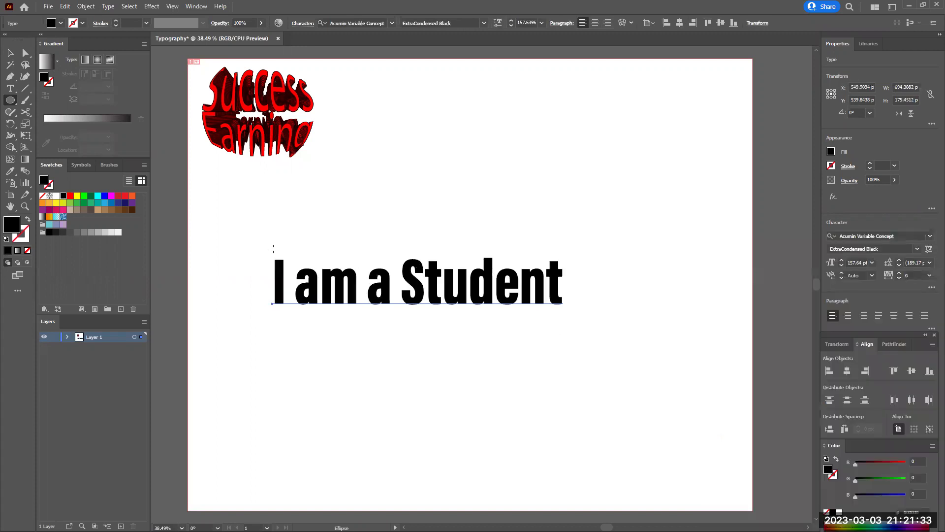
- Center the "I am a Student" text vertically and horizontally on the artboard with the Selection tool active
click(9, 53)
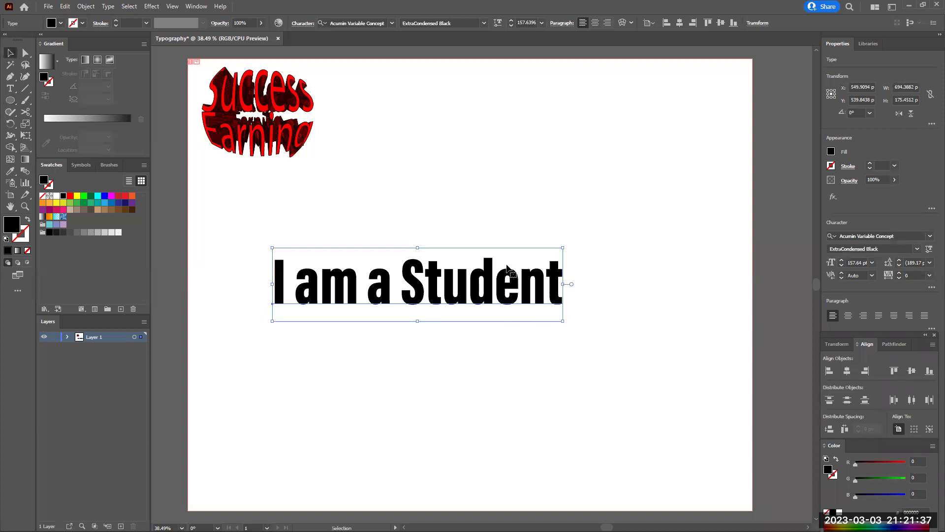
click(912, 371)
click(847, 371)
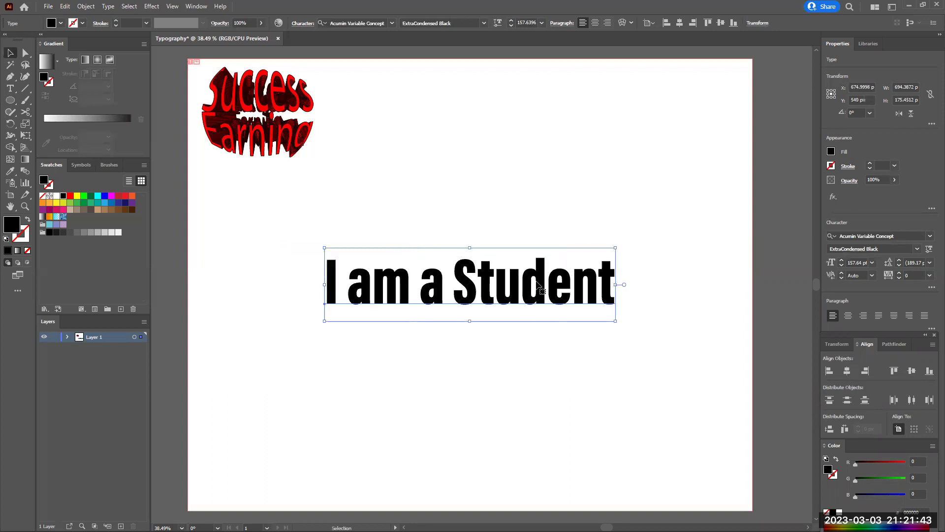
- Move the "I am a Student" text to the artboard's upper middle and scale it proportionally to about 596 × 151 px
drag(532, 290, 481, 244)
drag(536, 266, 587, 341)
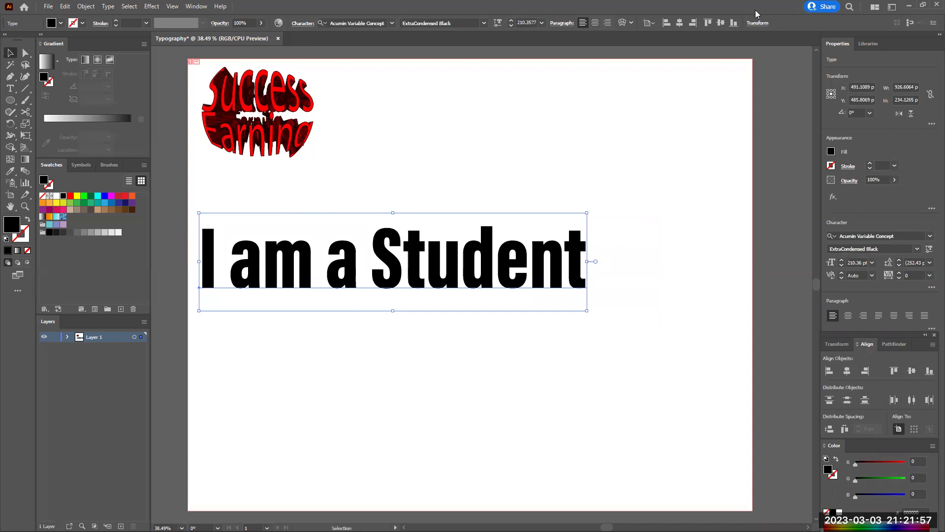
drag(480, 286, 557, 266)
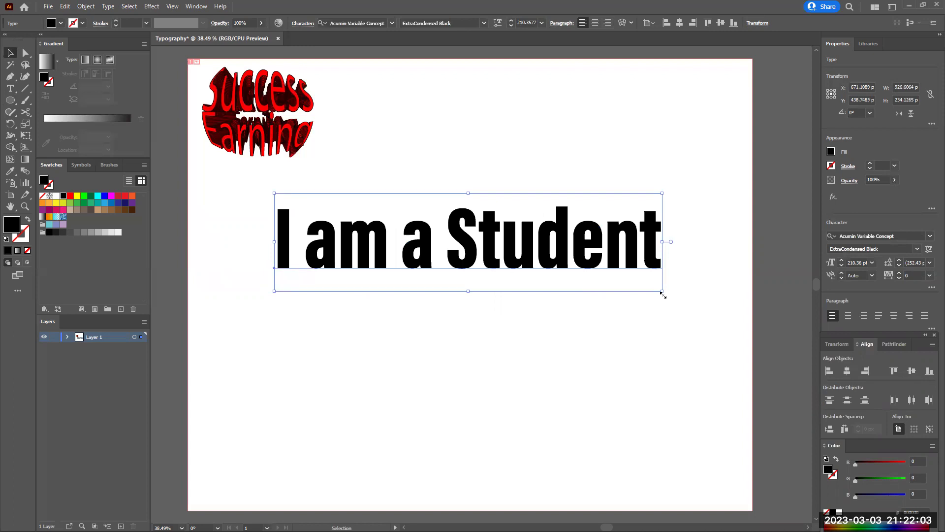
drag(650, 285, 526, 256)
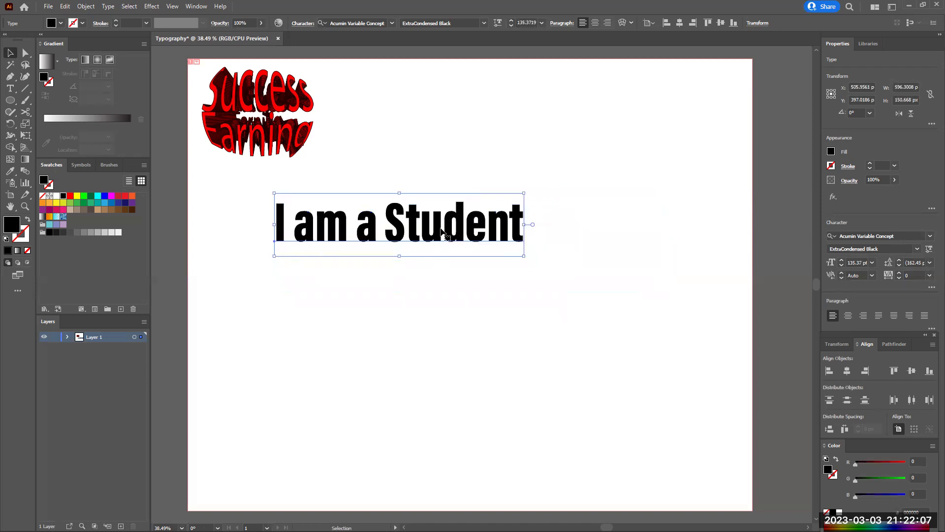
- Replace the "I am a Student" text with "DESIGNS ARE THE FEELINGS AND EMOTIONOF A PERSON" in capitals
double_click(493, 230)
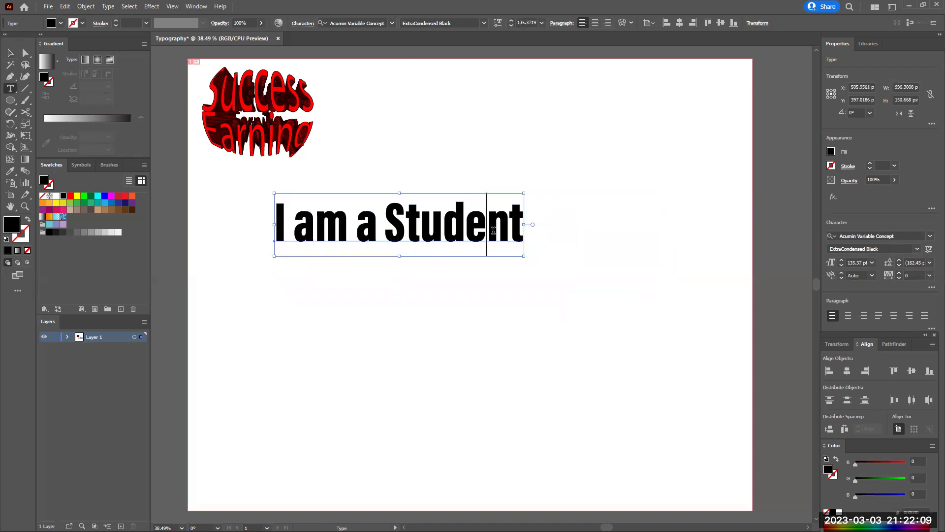
key(ctrl+a)
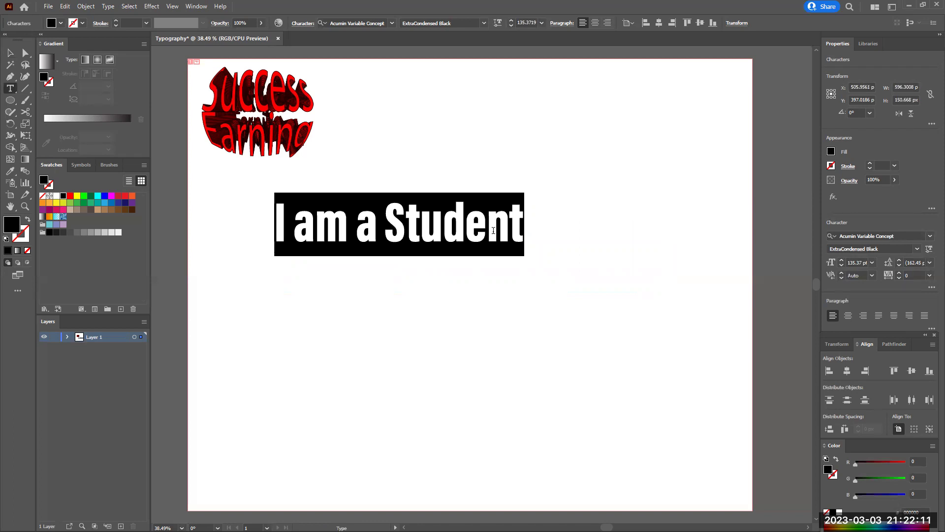
text(Desig)
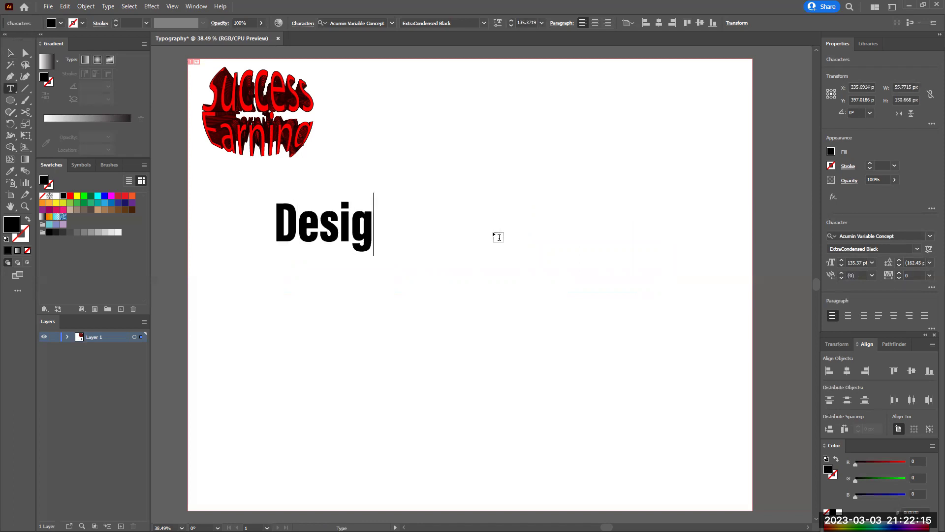
key(BackSpace)
key(BackSpace)
key(BackSpace)
key(BackSpace)
key(BackSpace)
text(D)
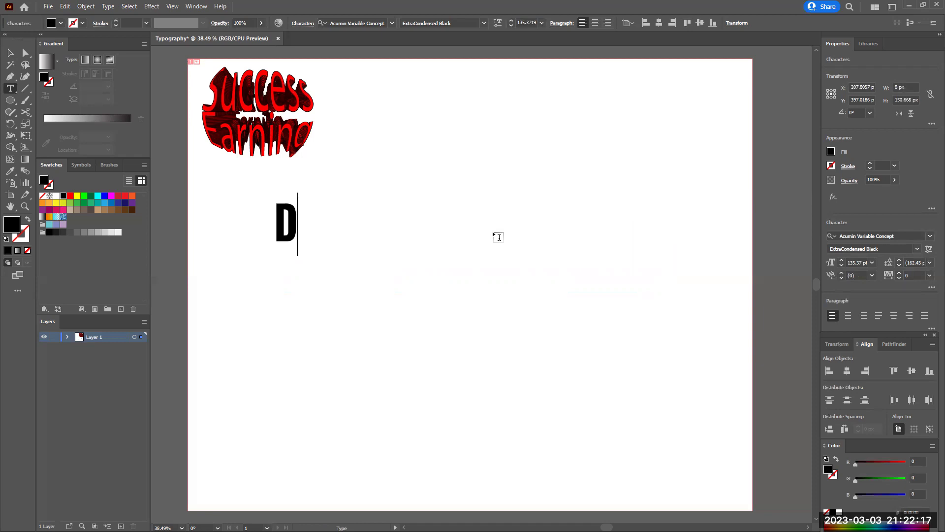
text(ESIGNS AR)
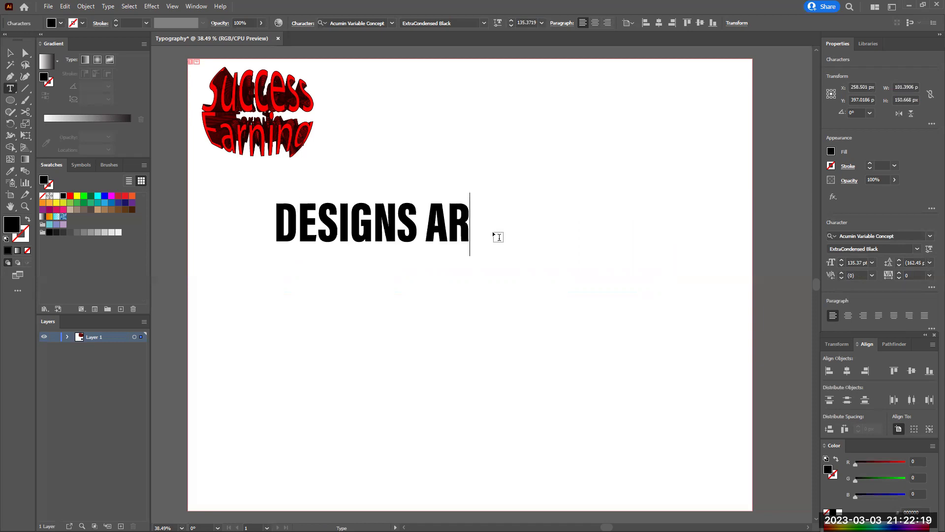
text(E THE F)
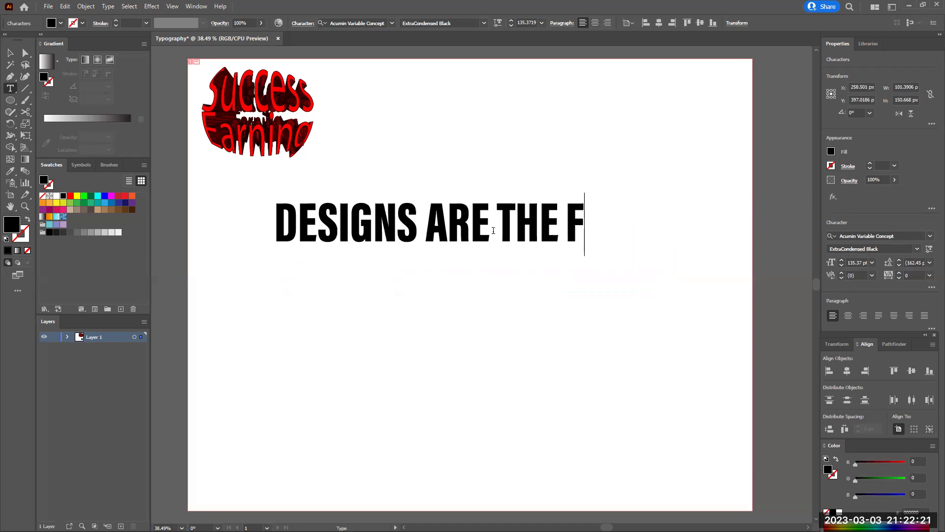
text(EELINGS AN)
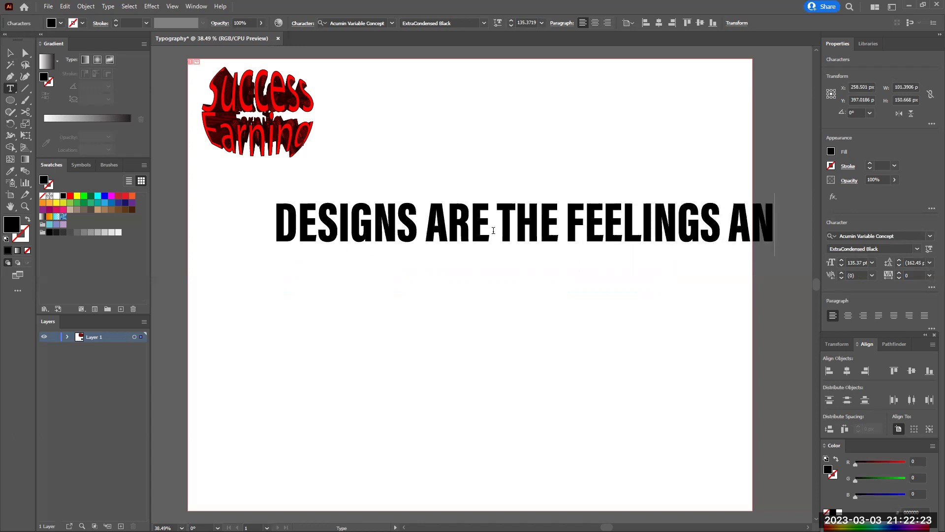
text(D I)
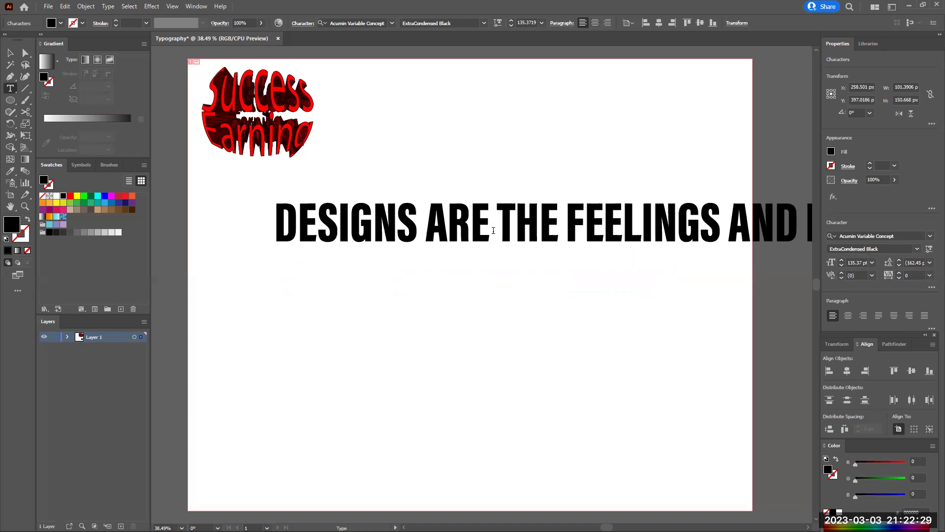
key(Escape)
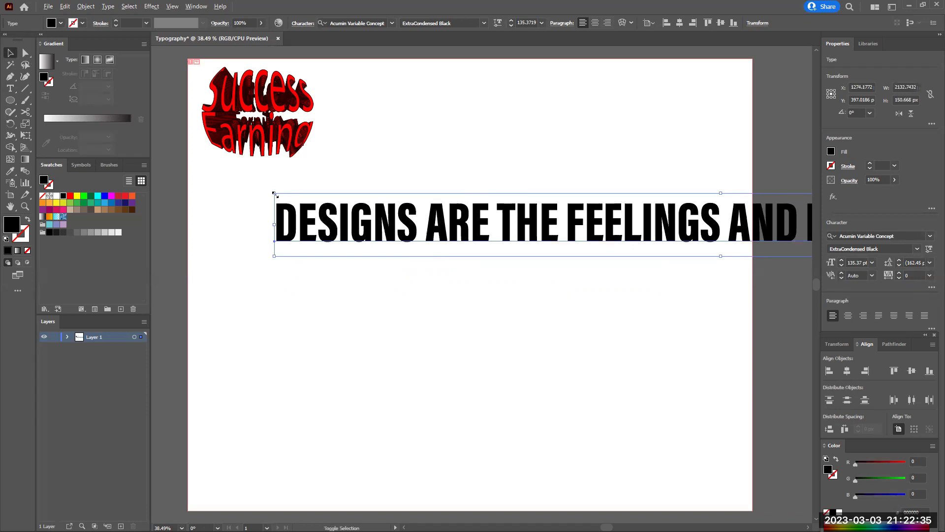
- Scale the new phrase proportionally to about 998 × 71 px and place it just above the artboard's middle
shift+click(348, 231)
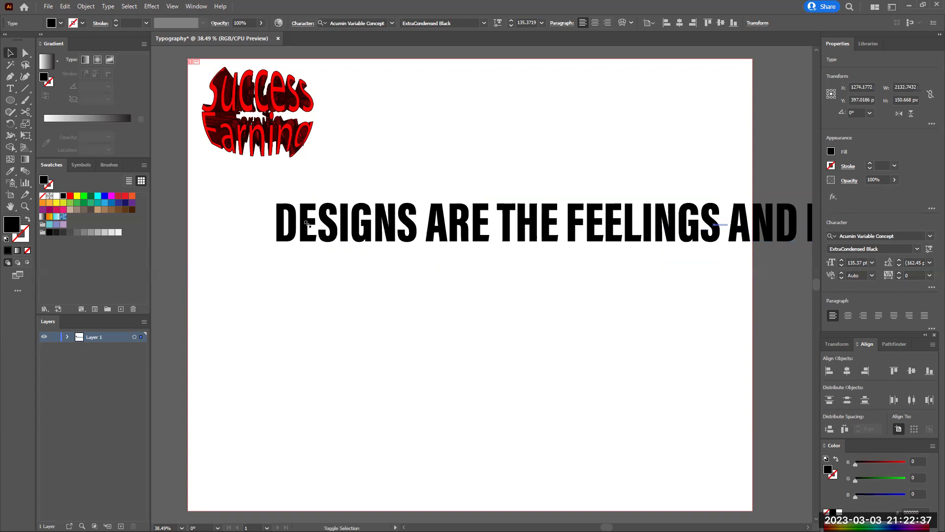
drag(266, 222, 512, 224)
drag(582, 230, 321, 256)
click(437, 192)
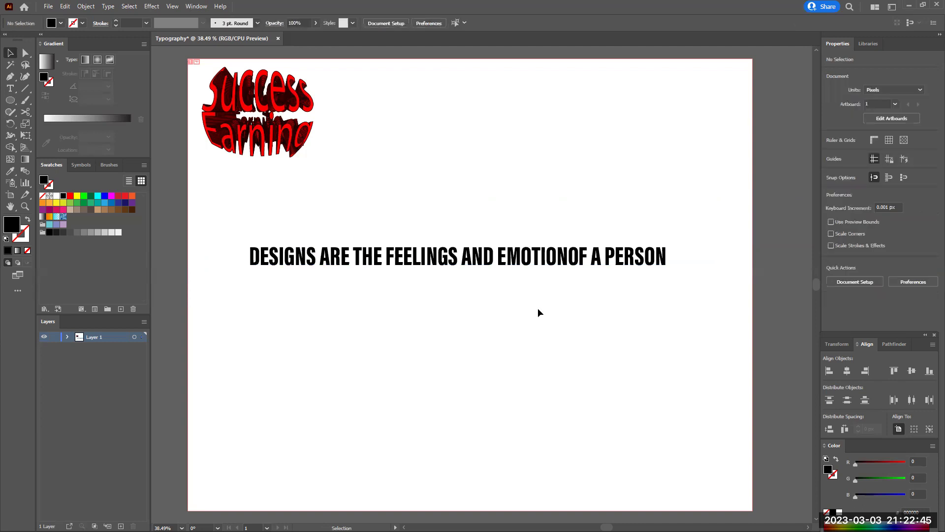
- Expand the phrase's object and fill into outlines and ungroup the resulting letters
key(ctrl+a)
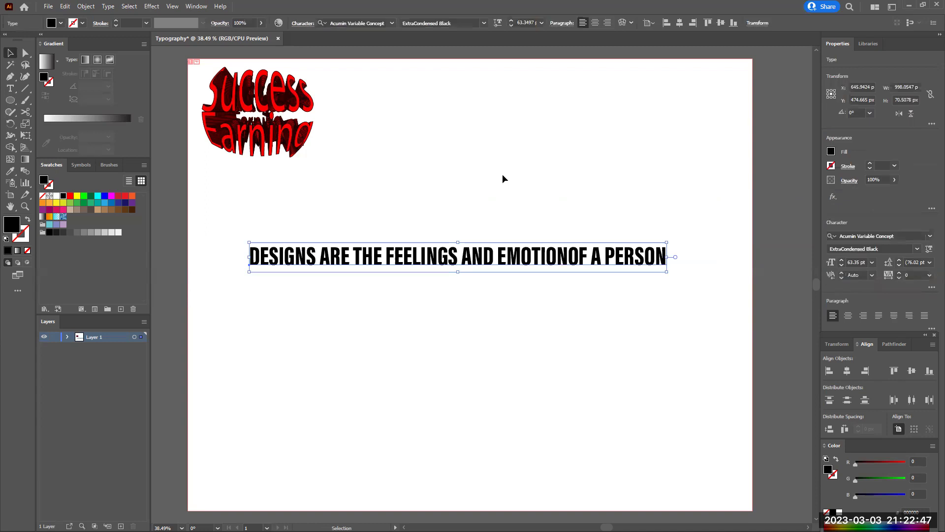
drag(502, 174, 557, 306)
click(86, 6)
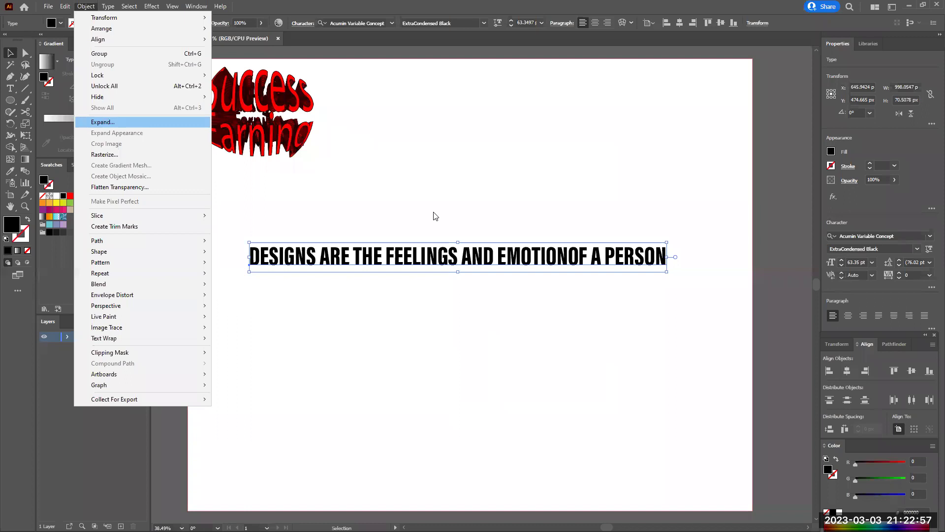
key(Return)
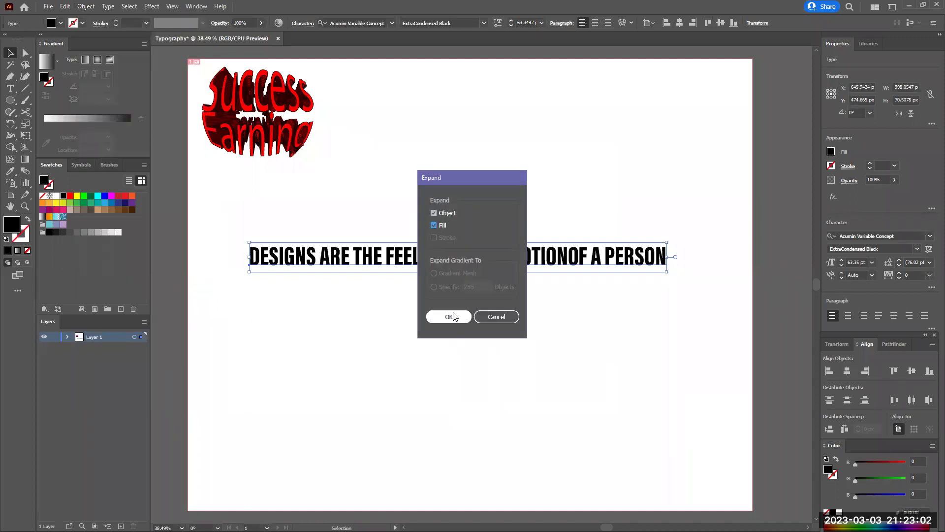
key(Return)
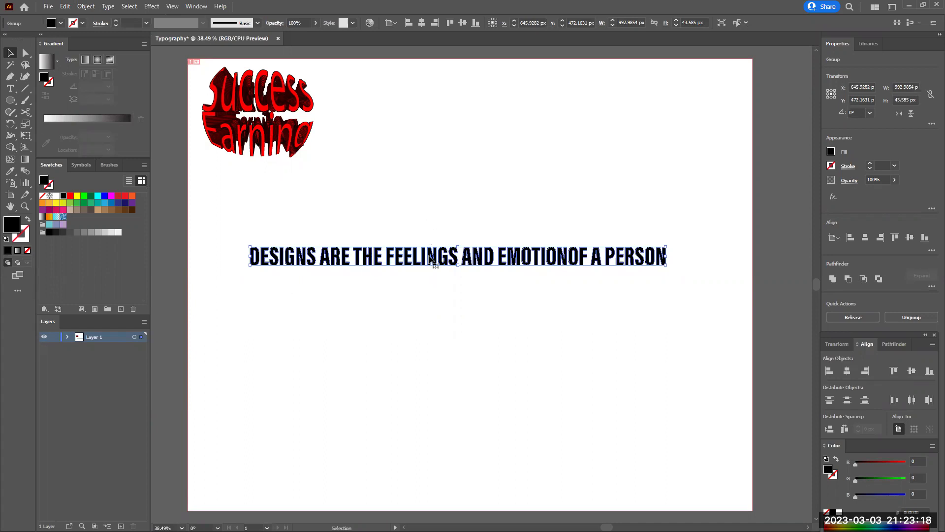
right_click(429, 260)
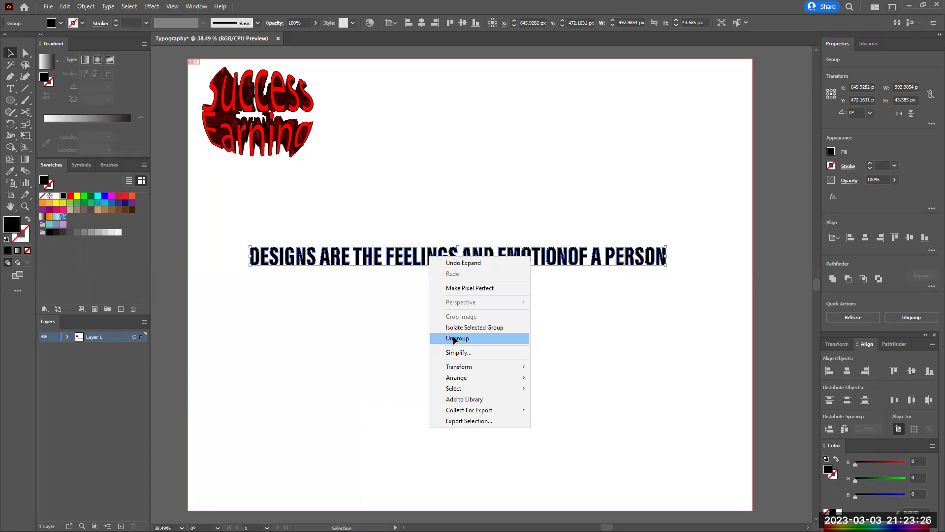
click(455, 340)
- Try moving the letter D of DESIGNS below the phrase, and undo the move
click(351, 262)
drag(257, 252, 280, 308)
click(345, 324)
key(ctrl+z)
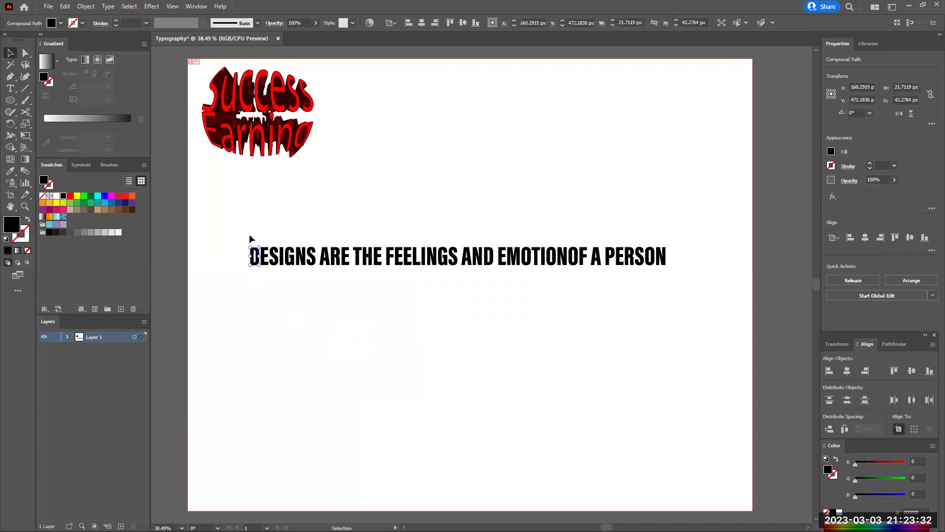
- Group the loose letters word by word, from DESIGNS through to PERSON
drag(250, 236, 313, 279)
key(ctrl+g)
drag(324, 233, 456, 267)
key(ctrl+g)
click(397, 246)
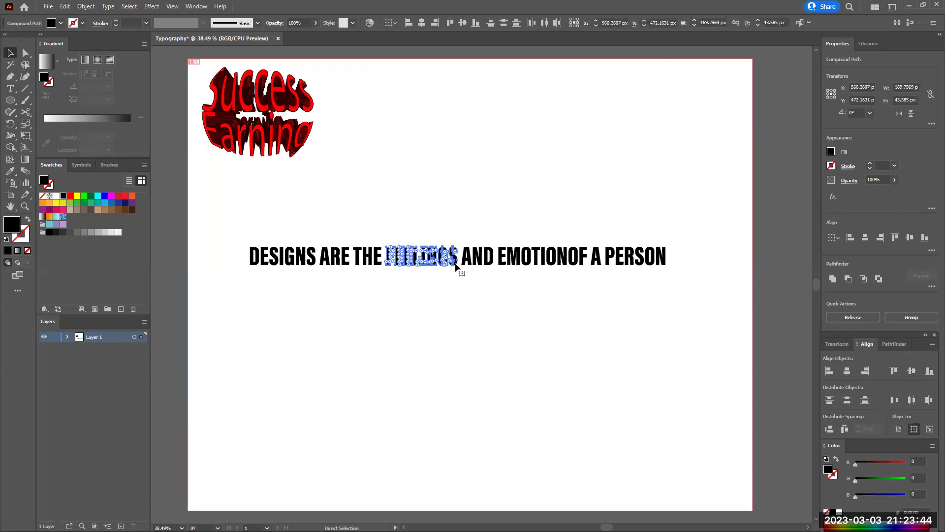
key(ctrl+g)
drag(464, 234, 493, 270)
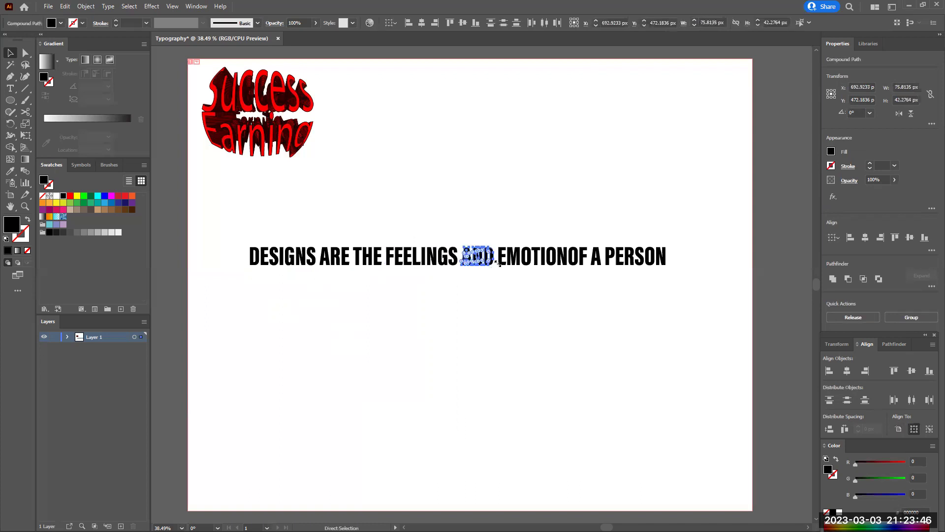
drag(503, 239, 668, 271)
key(ctrl+g)
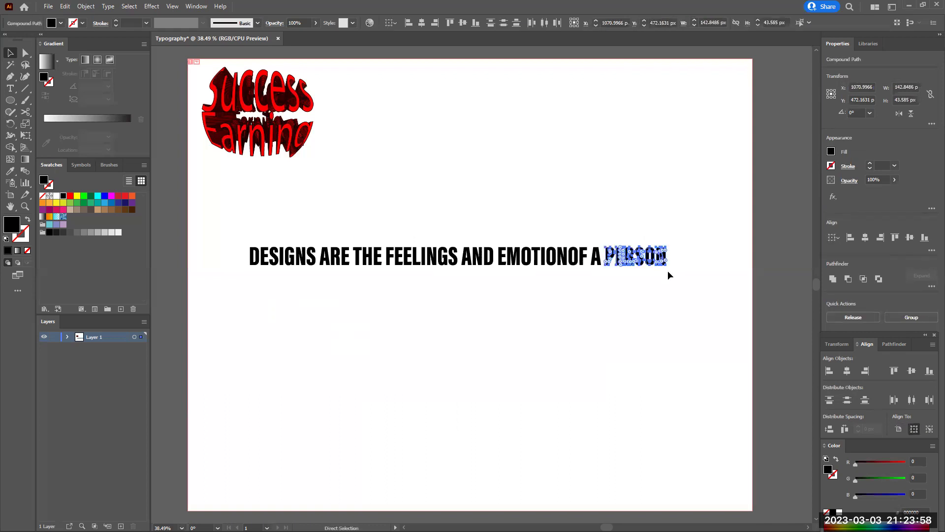
- Pull DESIGNS, ARE and AND below the phrase's line, and THE and FEELINGS above it, as separate words
key(v)
click(307, 240)
drag(285, 266, 288, 332)
drag(338, 256, 356, 311)
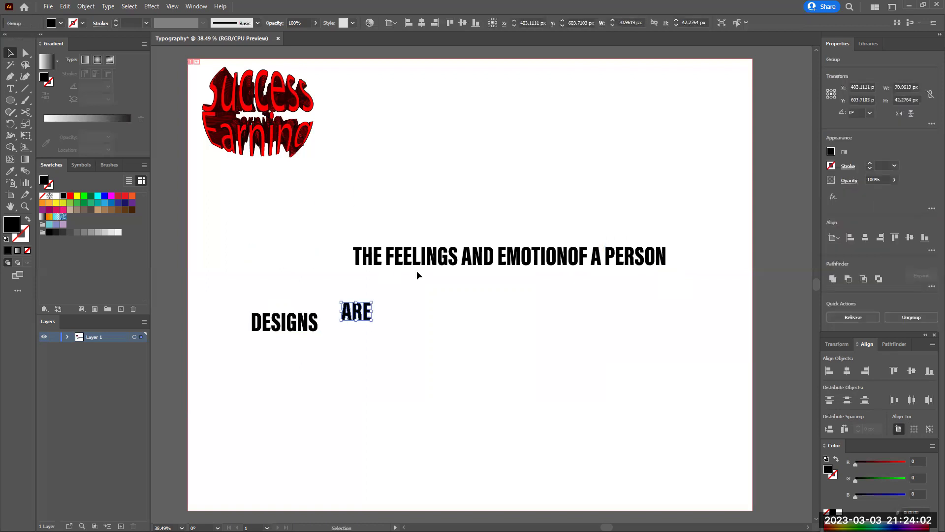
drag(367, 256, 335, 196)
drag(419, 256, 463, 185)
drag(477, 258, 451, 286)
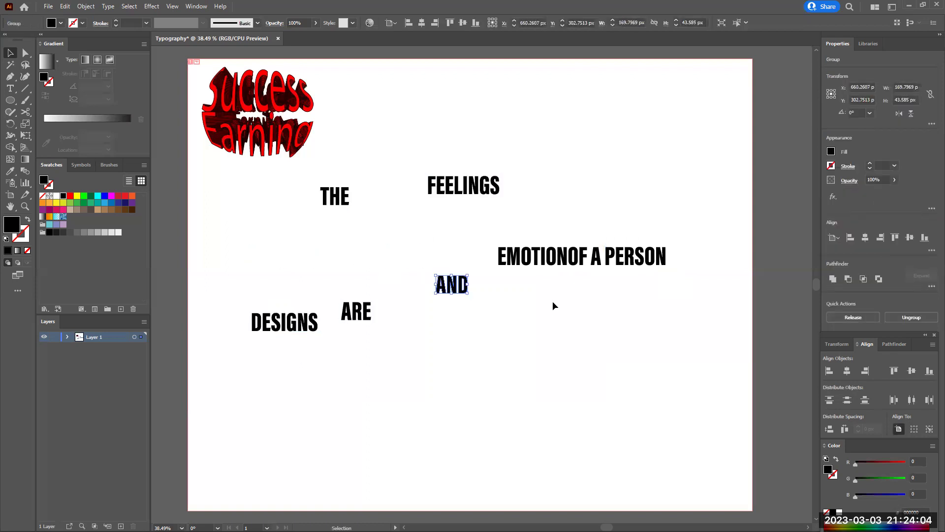
- Spread EMOTION, OF, A and PERSON apart over the artboard's right half, and place DESIGNS below the "Success Earning" typography
click(552, 264)
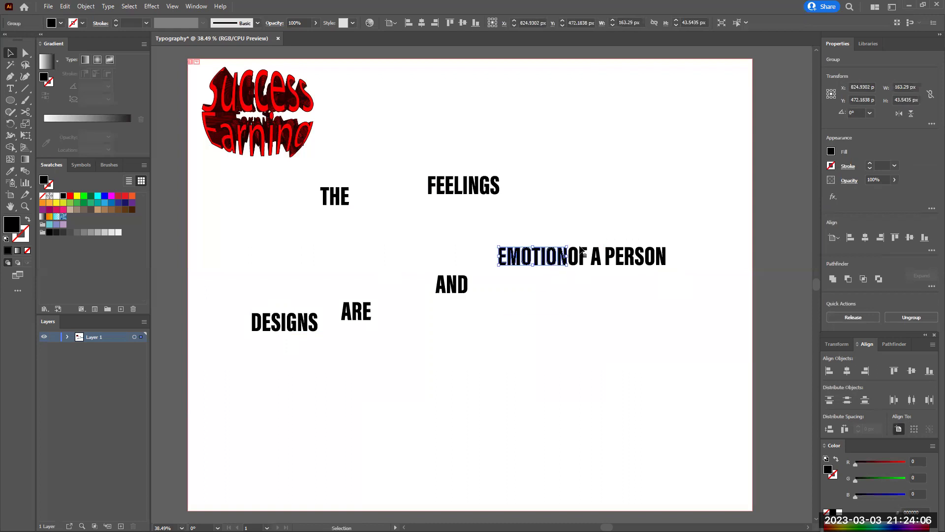
drag(551, 257, 554, 303)
drag(578, 257, 628, 216)
drag(609, 263, 619, 327)
click(503, 375)
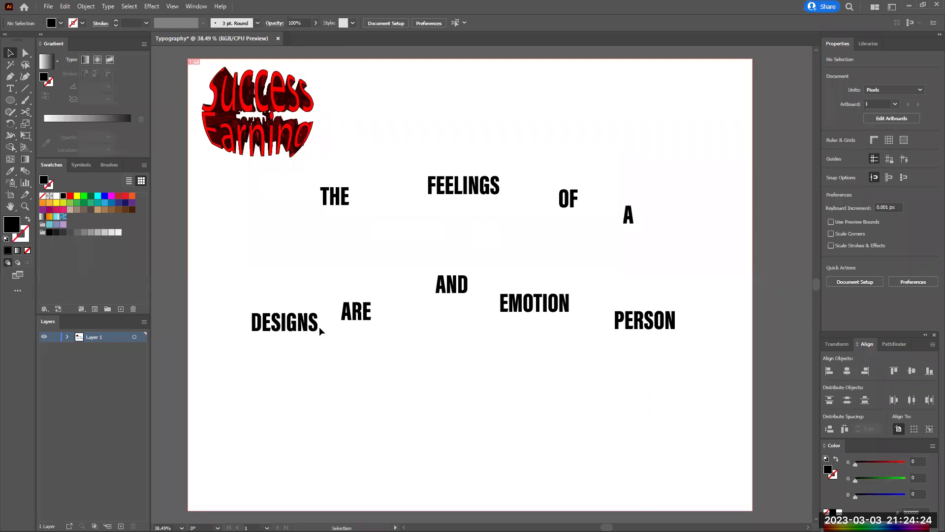
drag(316, 327, 285, 226)
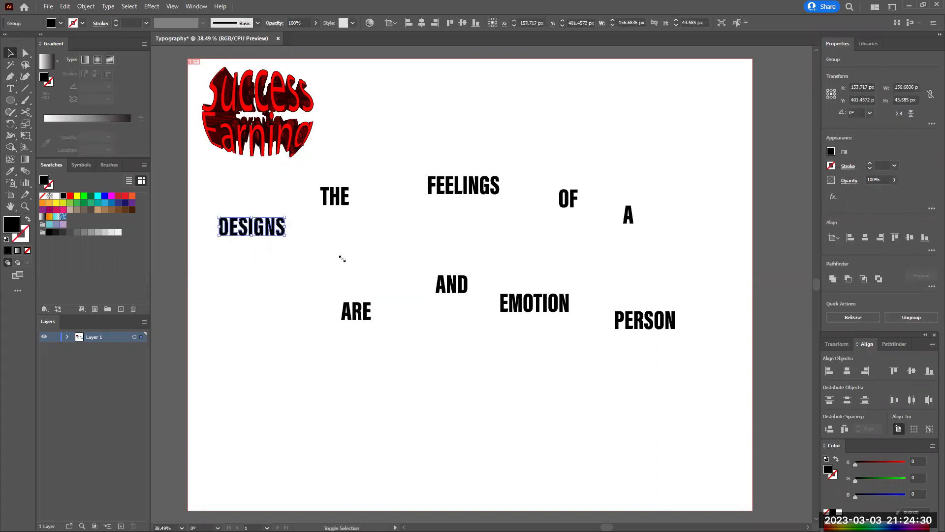
- Enlarge DESIGNS to about 293 × 82 px and place ARE and FEELINGS side by side directly beneath it
drag(241, 266, 237, 264)
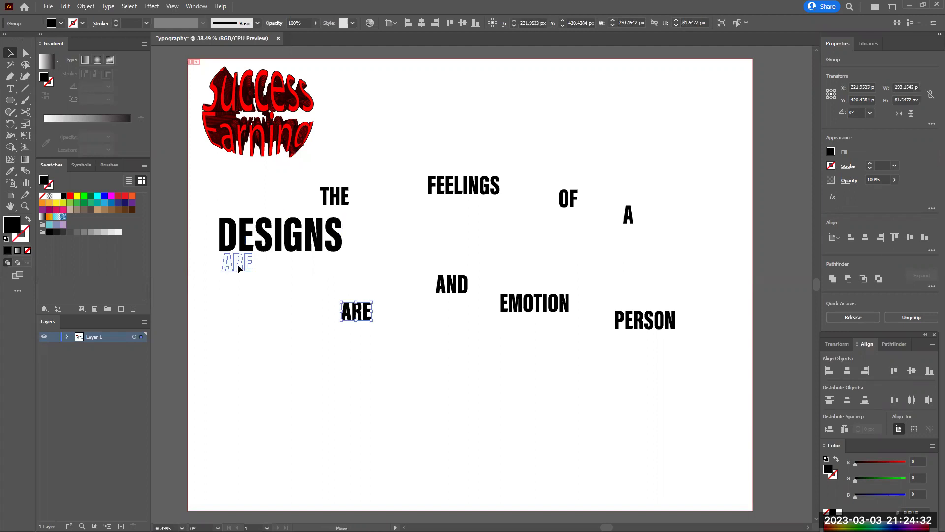
drag(437, 195, 277, 272)
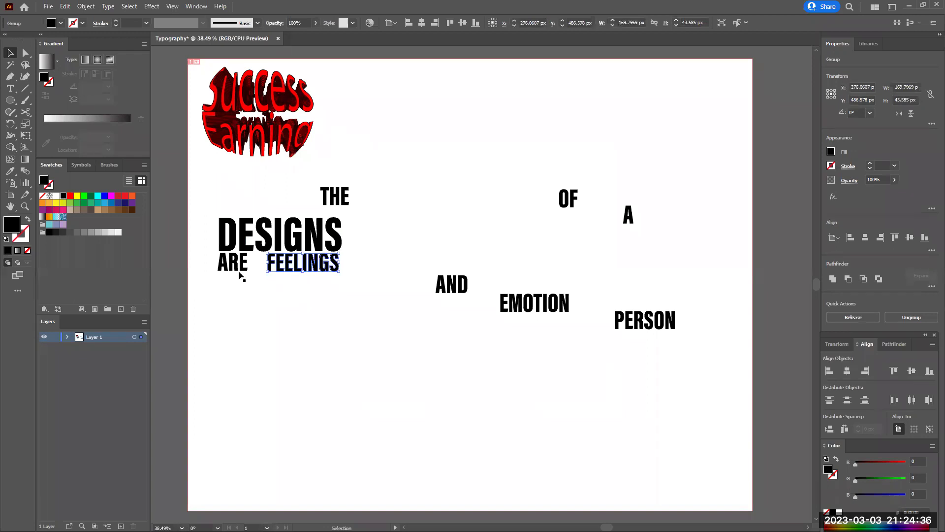
click(204, 260)
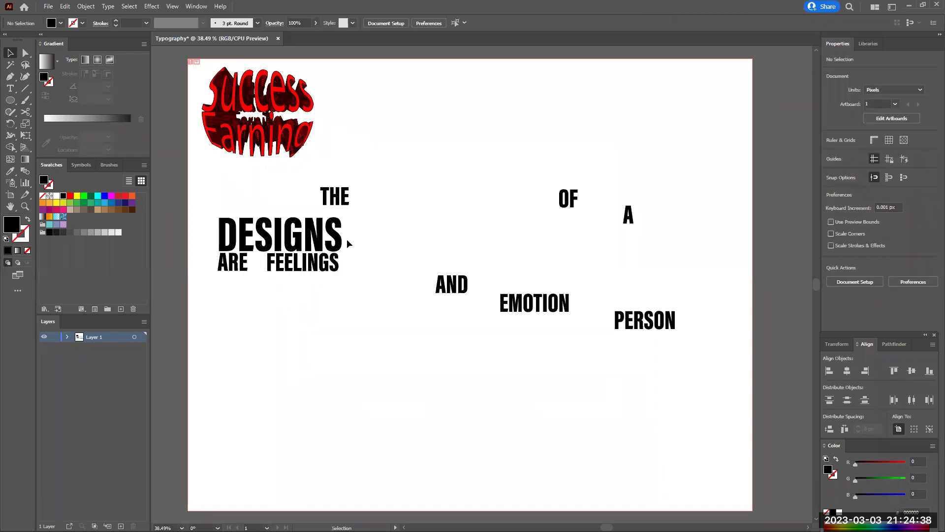
- Shift ARE and FEELINGS together slightly up and to the left beneath DESIGNS
drag(353, 238, 315, 246)
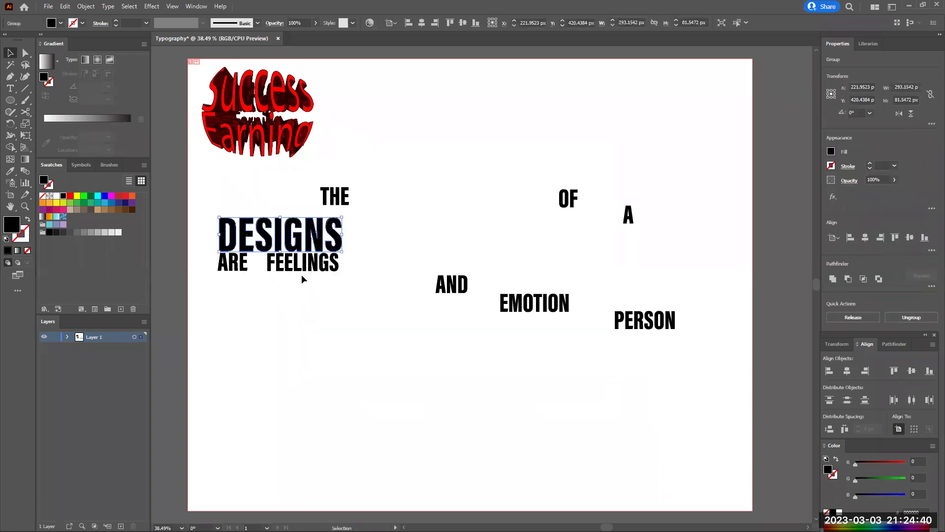
drag(349, 273, 207, 264)
drag(348, 271, 348, 271)
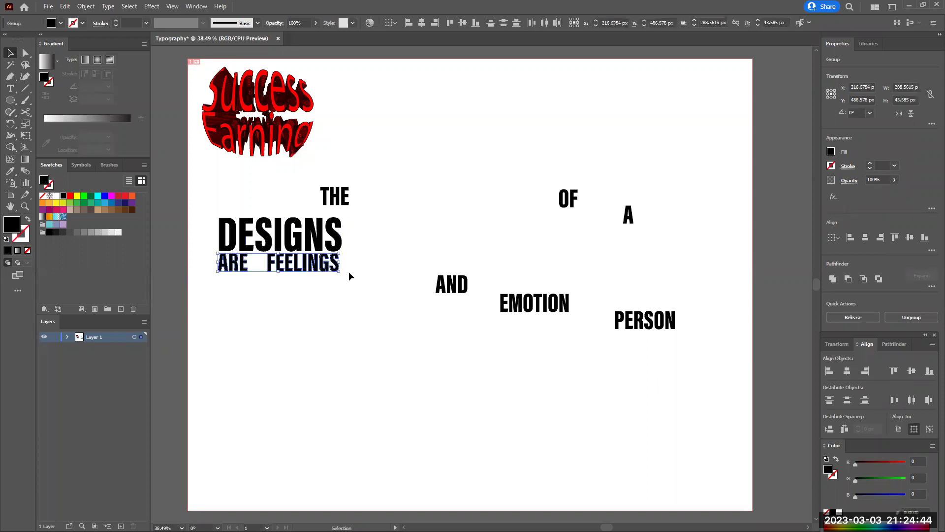
drag(317, 262, 312, 260)
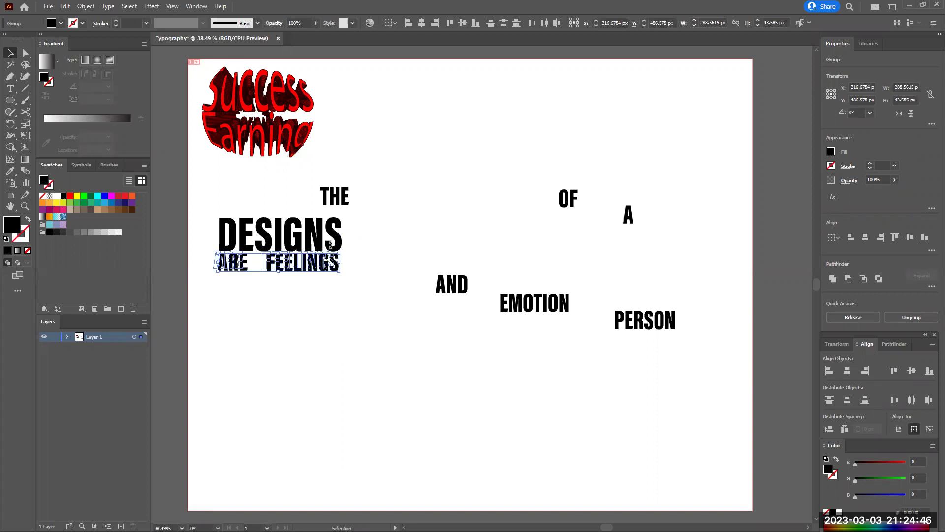
click(340, 242)
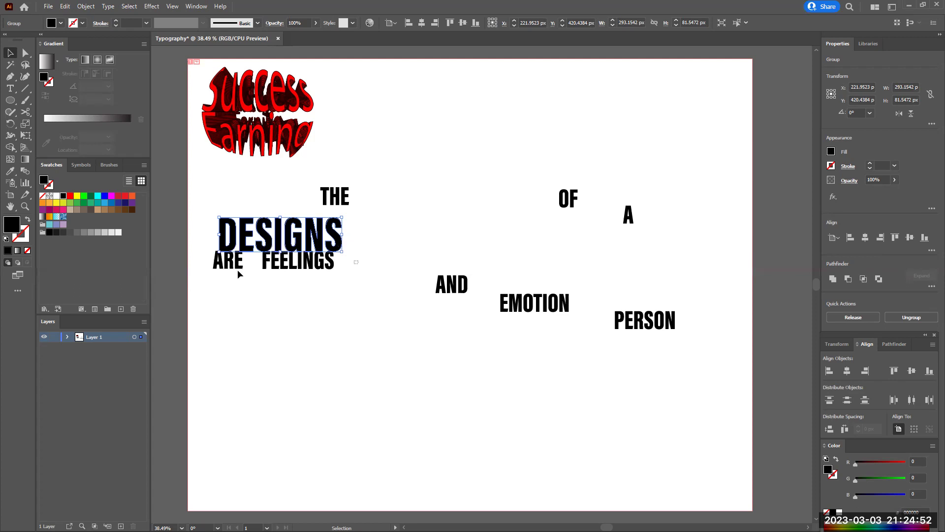
click(215, 270)
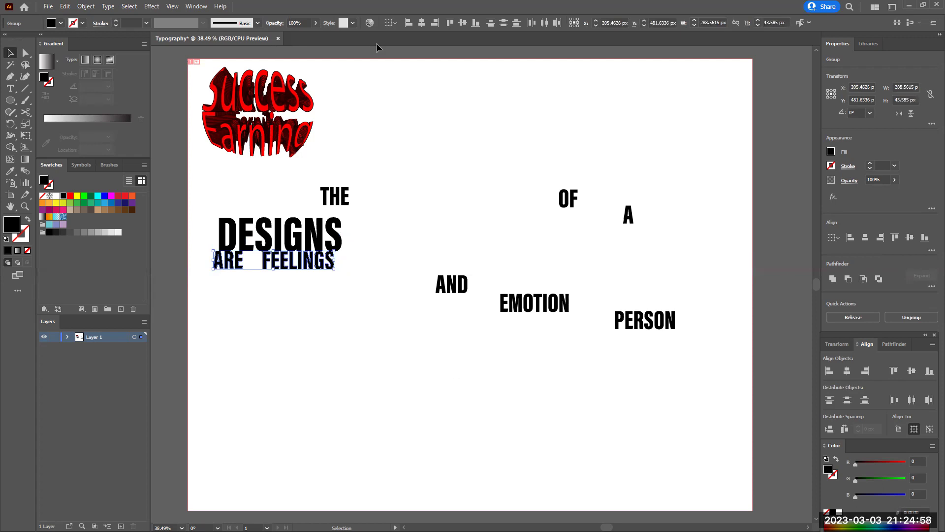
click(248, 267)
- Undo the ARE and FEELINGS placement and the enlargement of DESIGNS, with the Selection tool active
key(a)
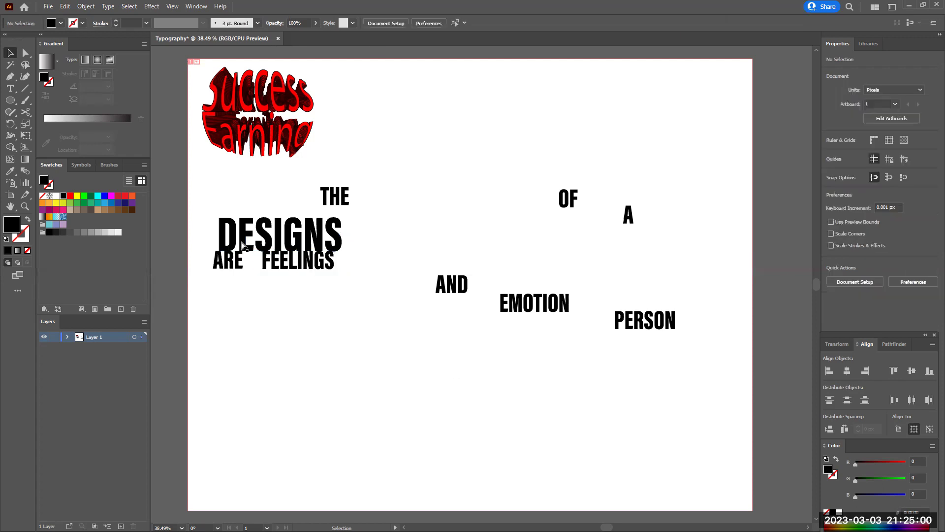
drag(344, 278, 242, 247)
key(ctrl+z)
key(v)
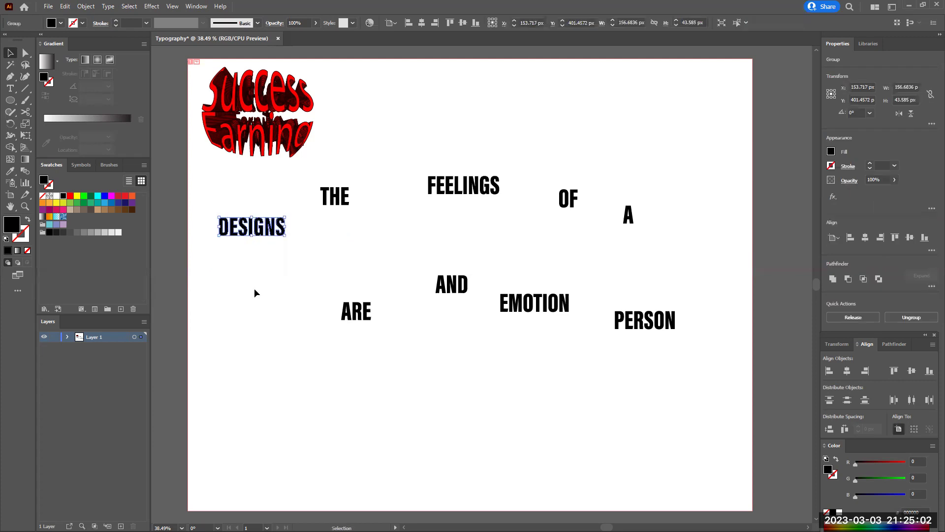
- Move DESIGNS and ARE down and to the right on the artboard
click(254, 288)
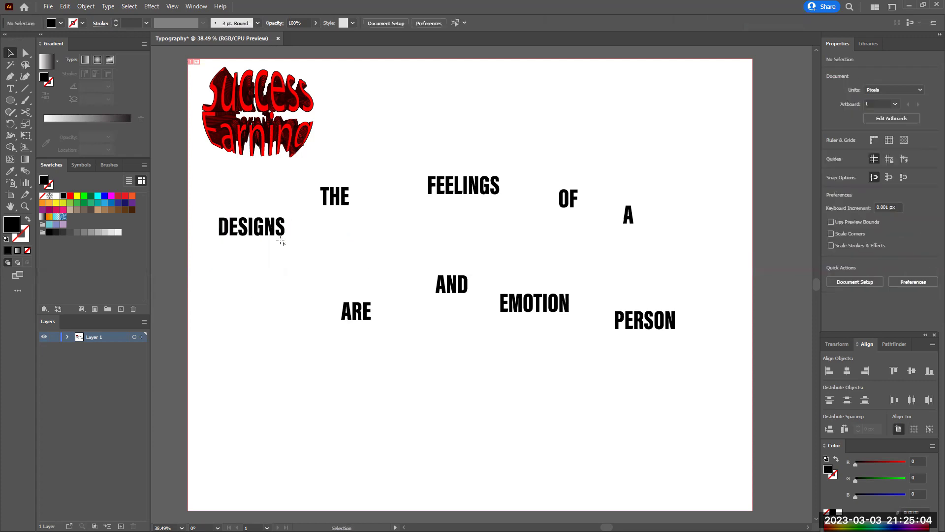
drag(266, 231, 309, 272)
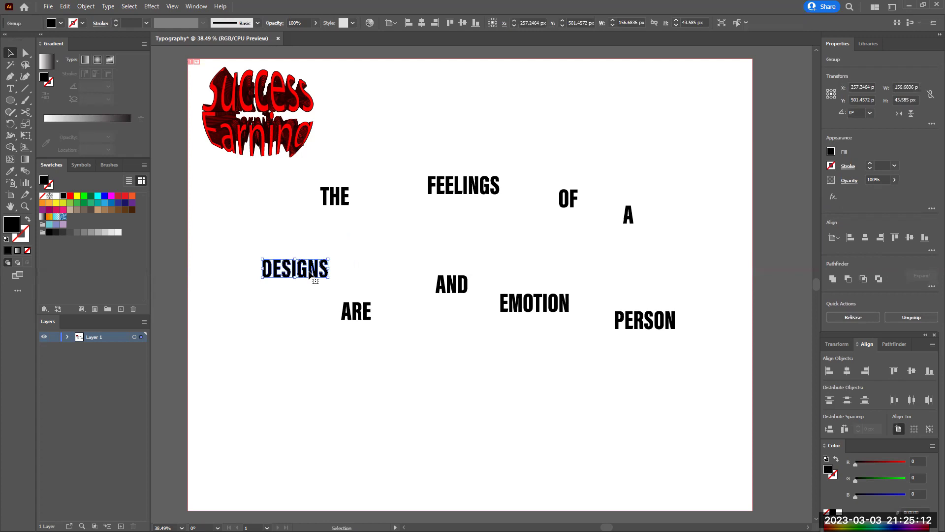
click(334, 196)
click(568, 199)
click(451, 284)
drag(355, 309, 393, 338)
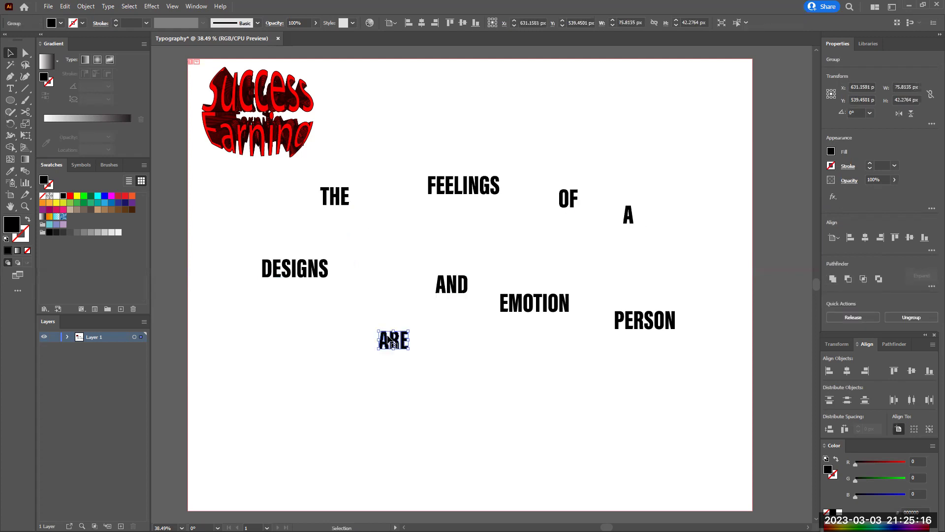
- Place THE below the "Success Earning" artwork and DESIGNS directly under it with their left edges aligned
drag(344, 201, 296, 217)
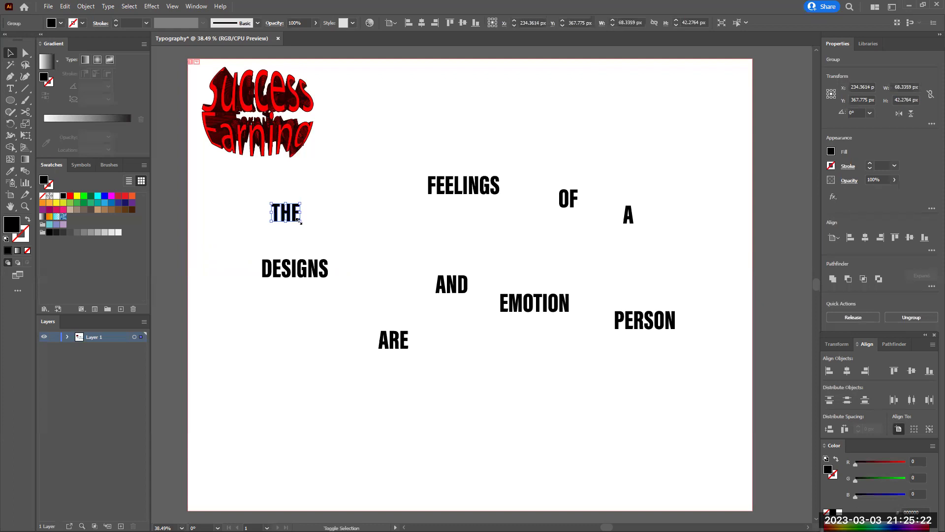
drag(285, 272, 295, 232)
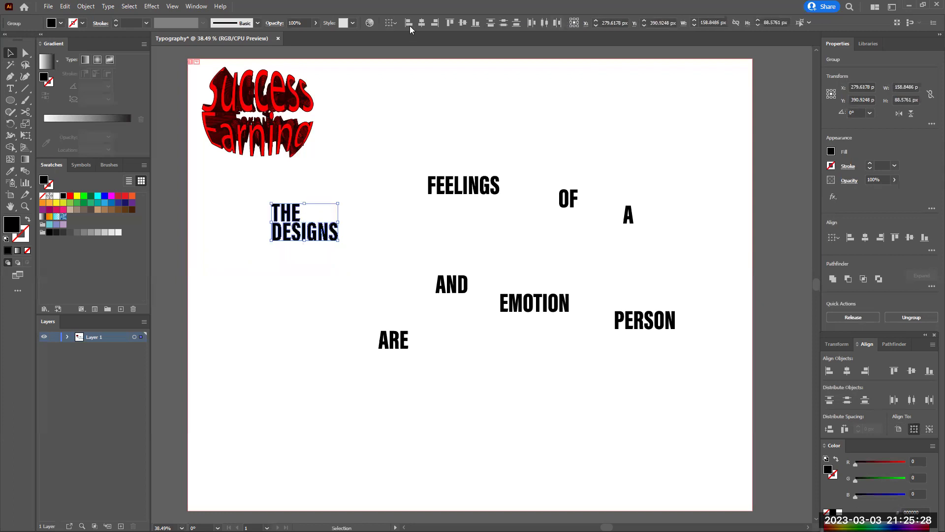
click(347, 237)
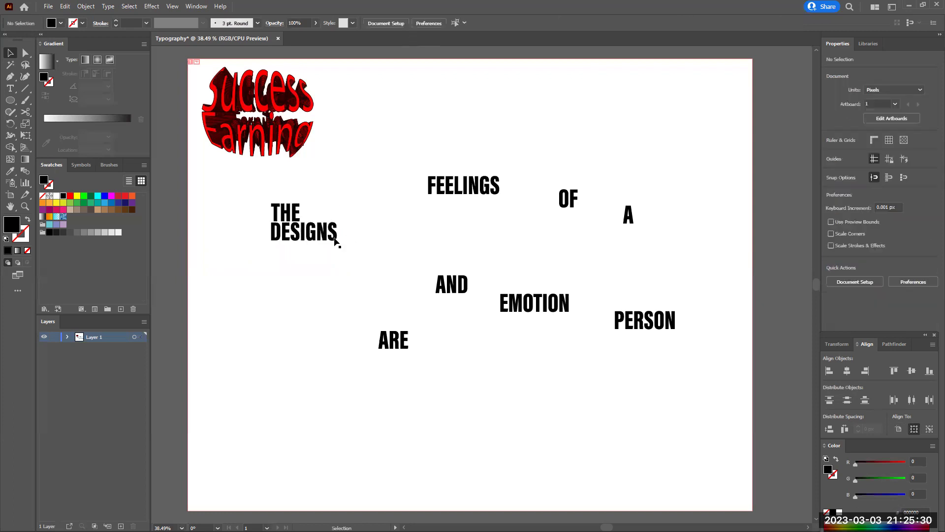
- Enlarge DESIGNS beneath THE, and fit AND, rotated 90° and scaled to the same height, against its right end
click(337, 239)
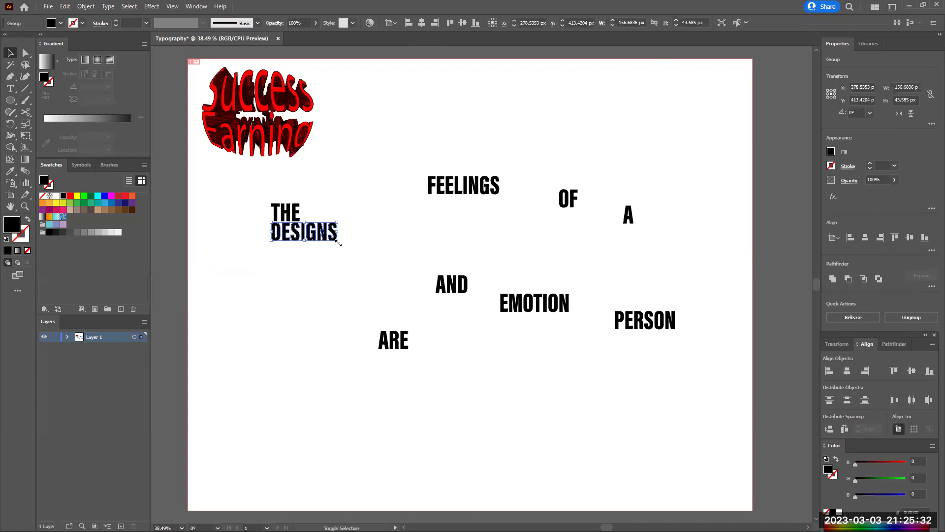
drag(339, 243, 359, 257)
drag(387, 267, 455, 230)
click(455, 349)
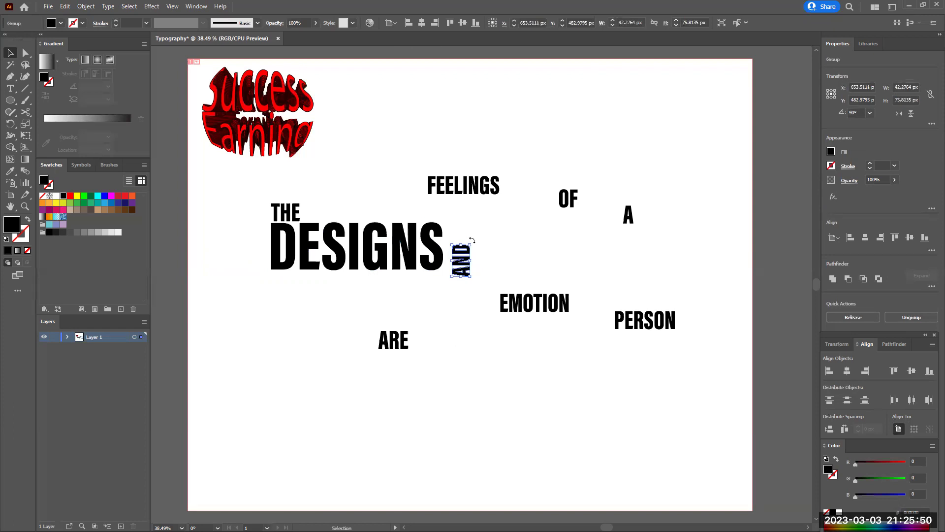
drag(463, 256, 475, 272)
click(466, 286)
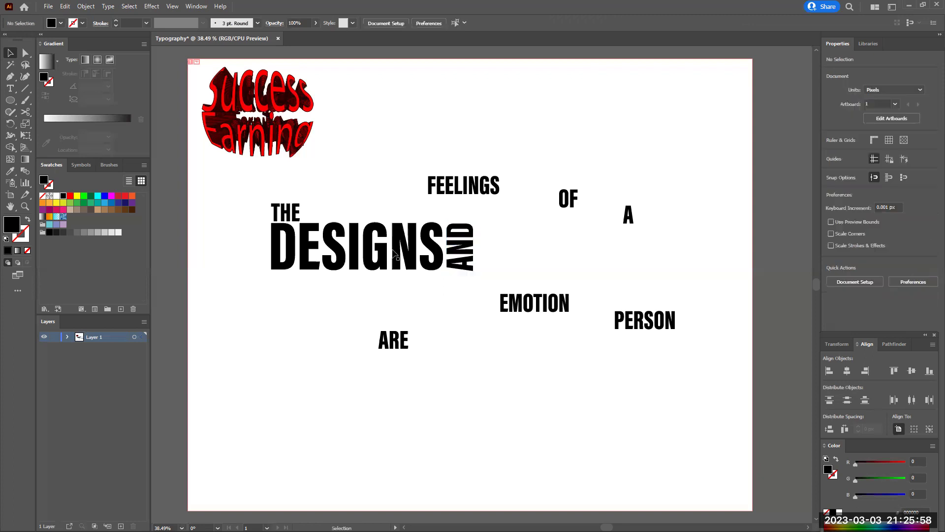
- Place FEELINGS beside the rotated AND, enlarge it to about 437 × 112 px, and move OF and A clear above it
drag(459, 194, 507, 235)
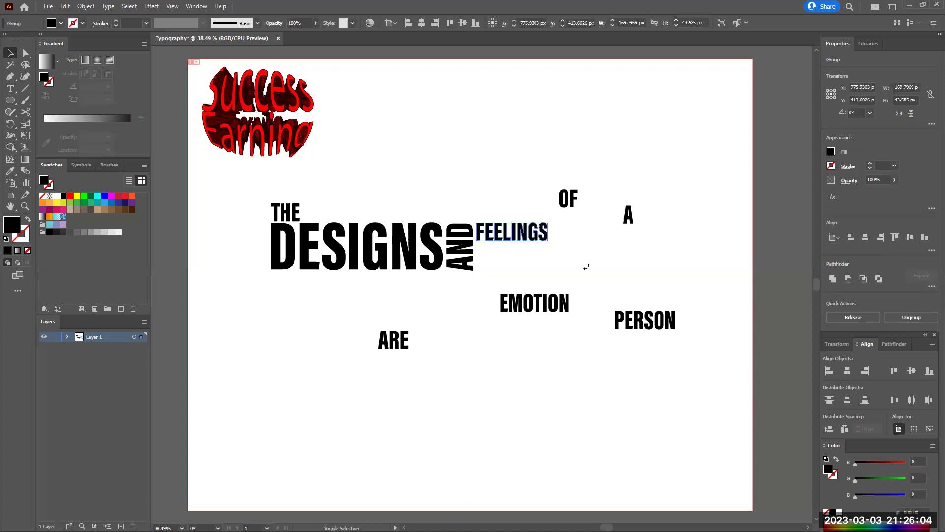
drag(550, 241, 660, 294)
click(572, 201)
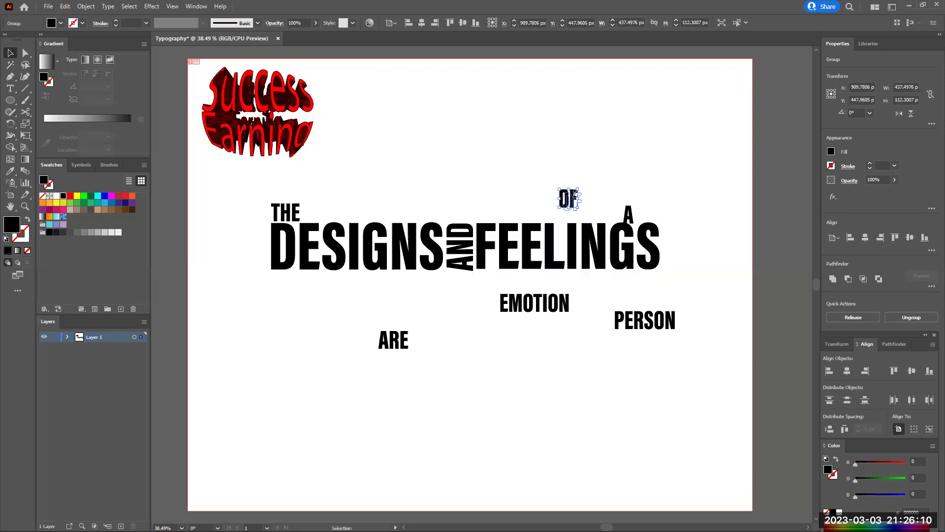
drag(629, 216, 640, 197)
- Place ARE and EMOTION side by side beneath DESIGNS with tops aligned, and enlarge EMOTION until it reaches under FEELINGS
drag(385, 342, 282, 288)
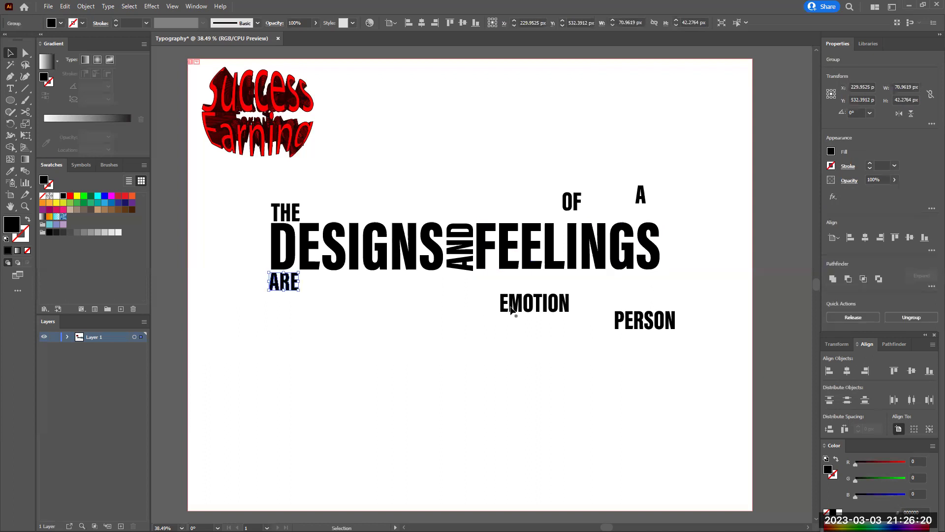
drag(503, 302, 312, 282)
click(318, 290)
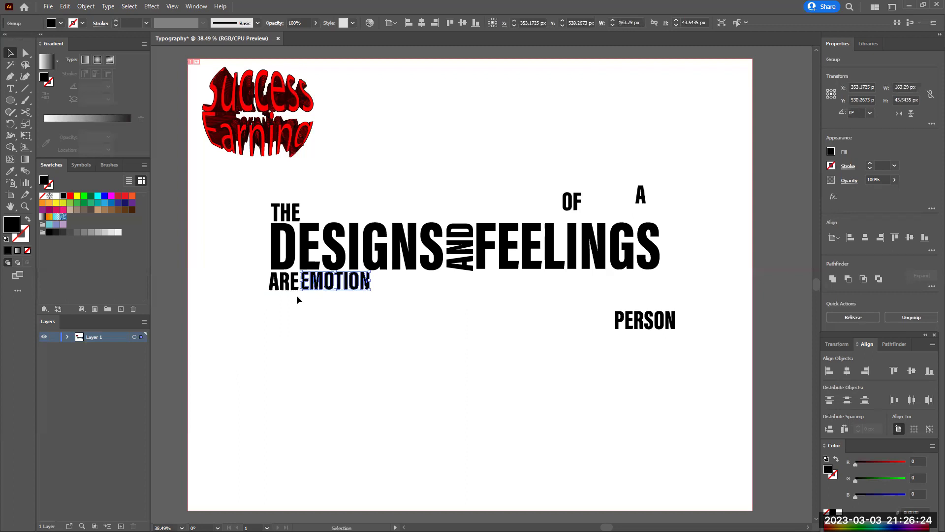
click(316, 283)
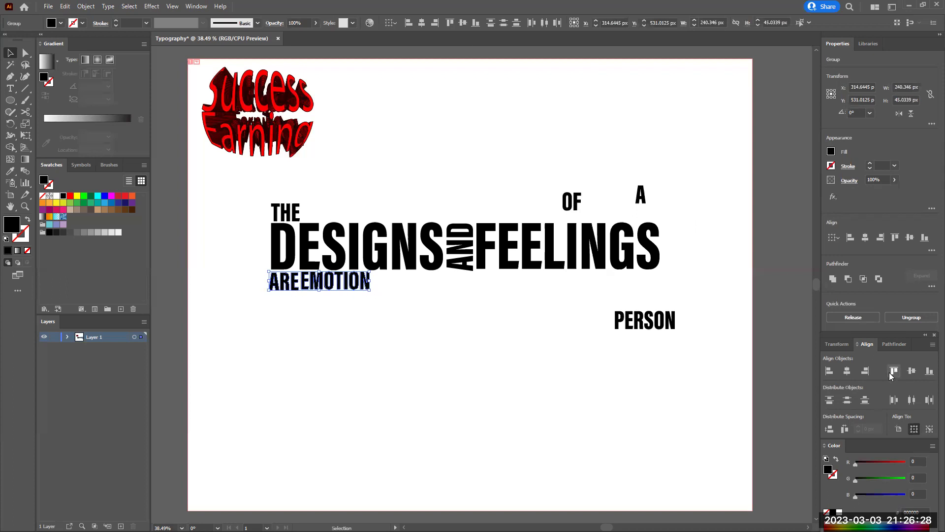
click(382, 303)
click(370, 292)
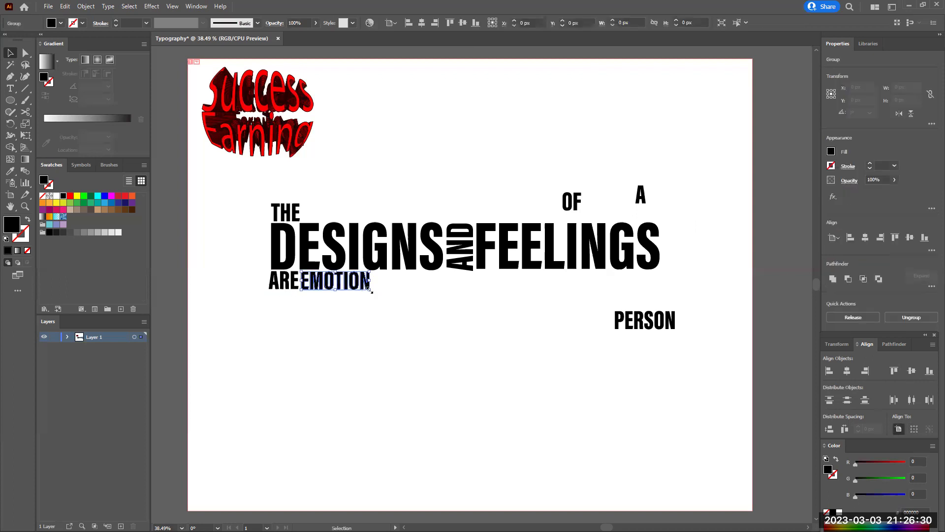
drag(369, 291, 522, 386)
- Place OF and A side by side after EMOTION, directly beneath FEELINGS
drag(576, 211, 538, 285)
drag(640, 195, 536, 318)
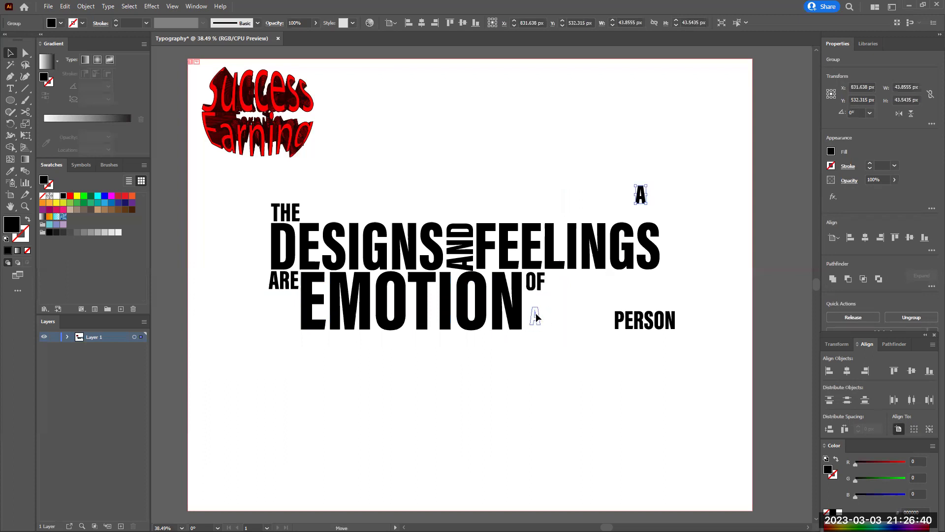
drag(563, 380, 559, 280)
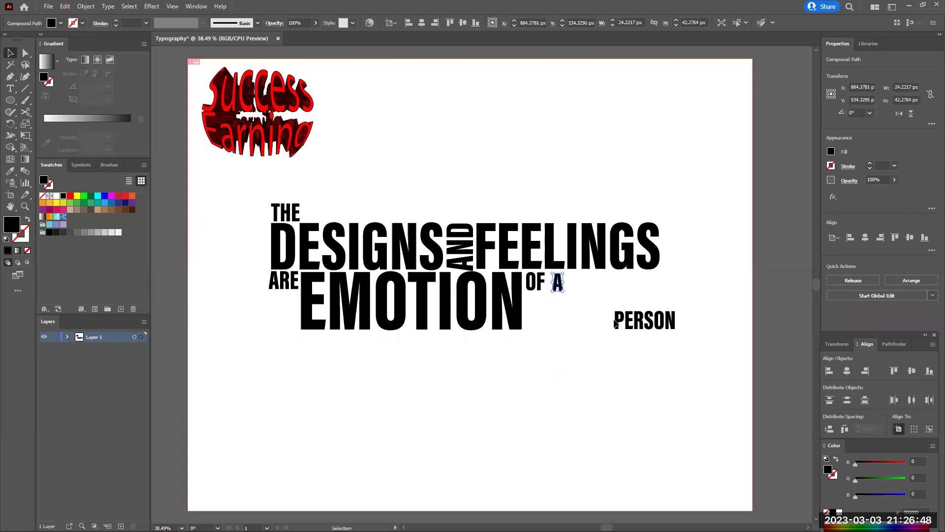
- Place PERSON beneath OF A and enlarge it so its bottom edge lines up with EMOTION
drag(618, 320, 530, 301)
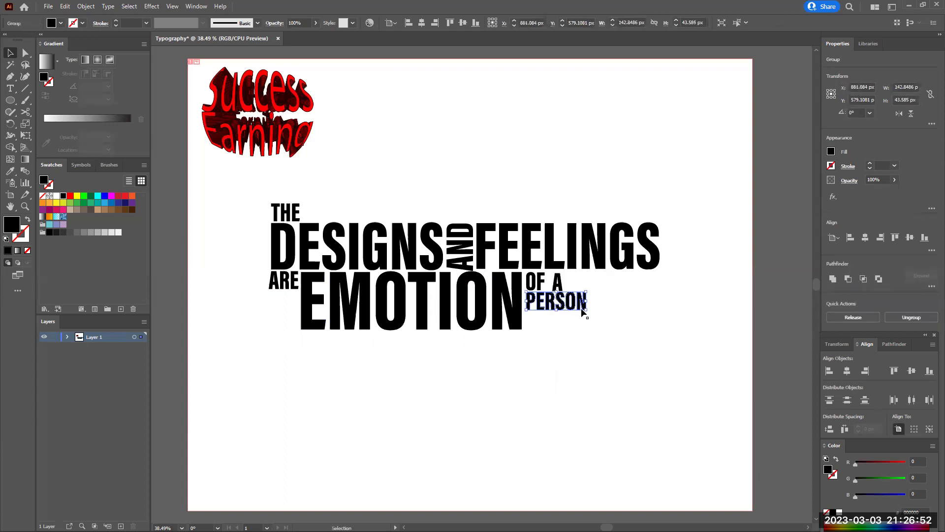
drag(586, 310, 651, 332)
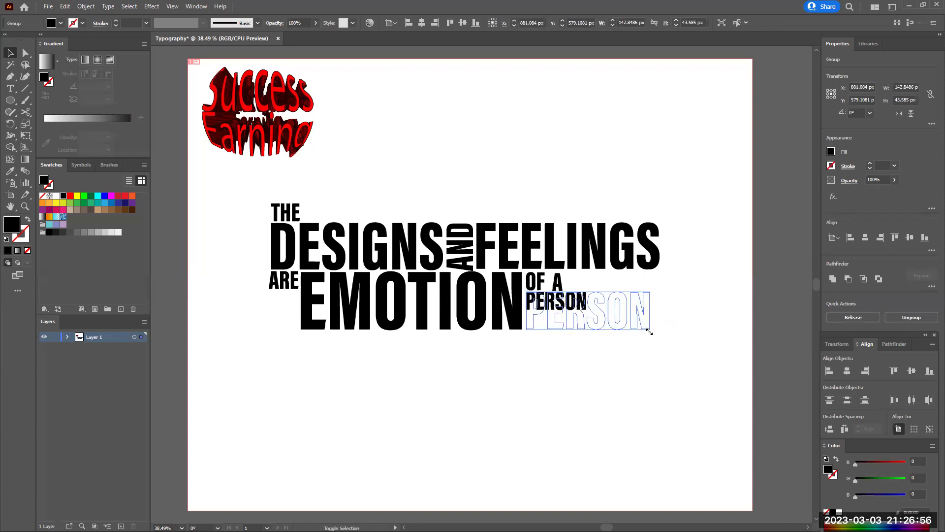
click(415, 342)
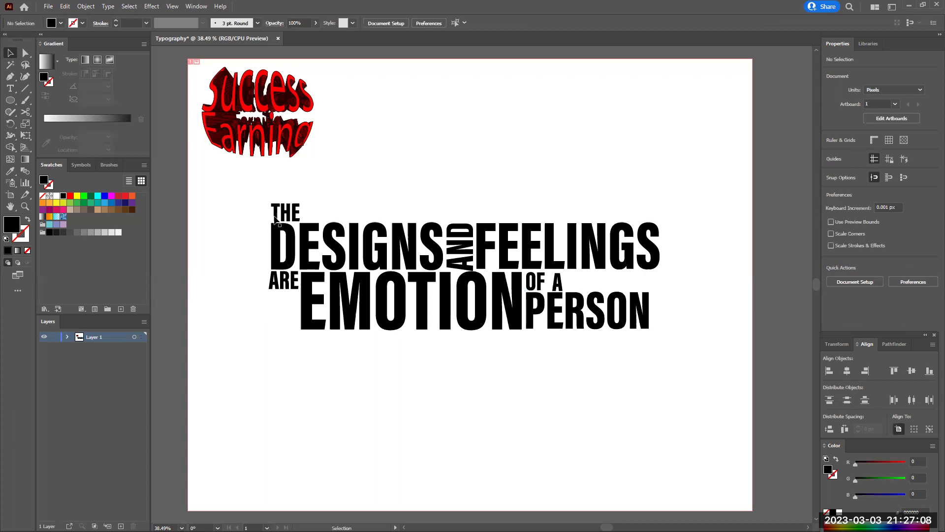
- Group all the words of the finished phrase layout together
drag(240, 209, 682, 425)
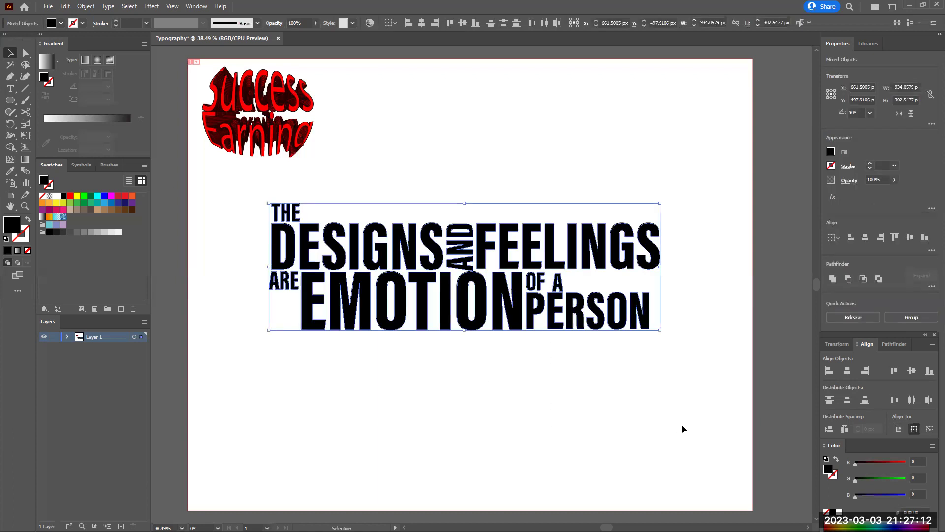
click(682, 425)
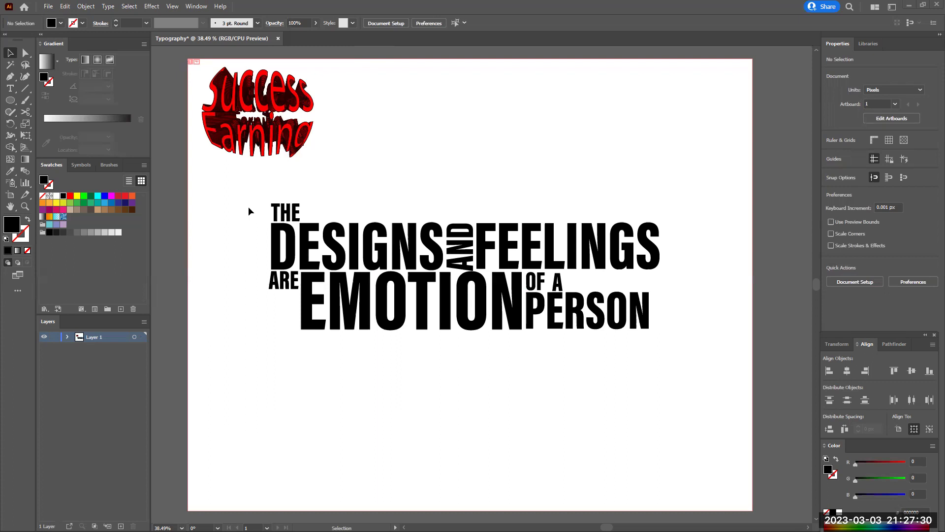
drag(248, 201, 687, 342)
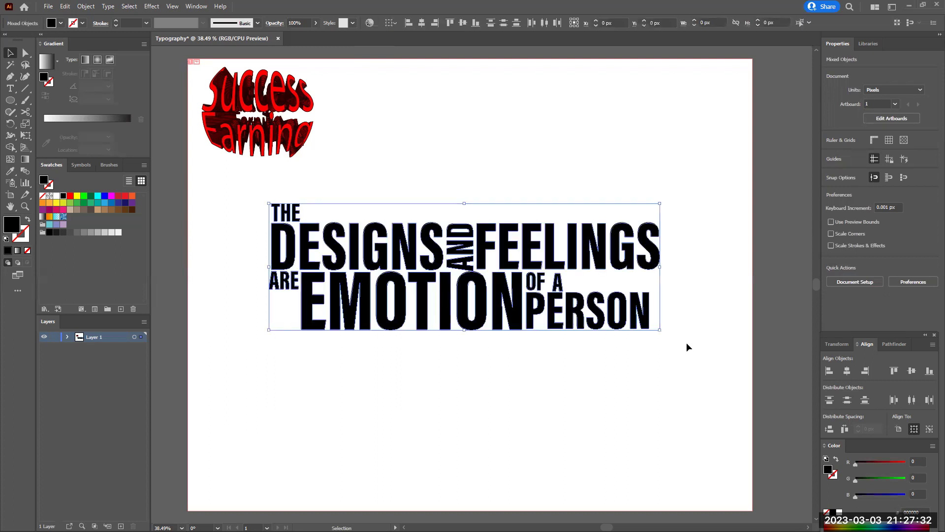
key(ctrl+g)
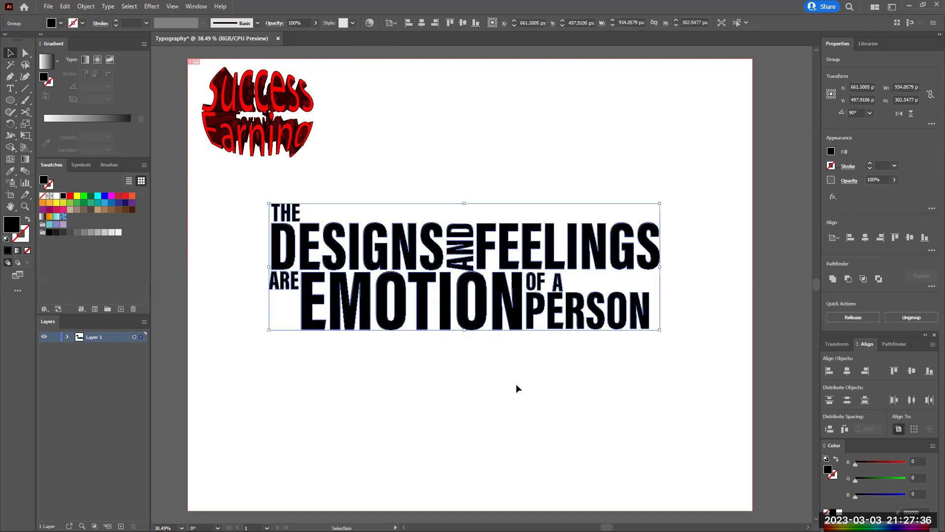
click(433, 353)
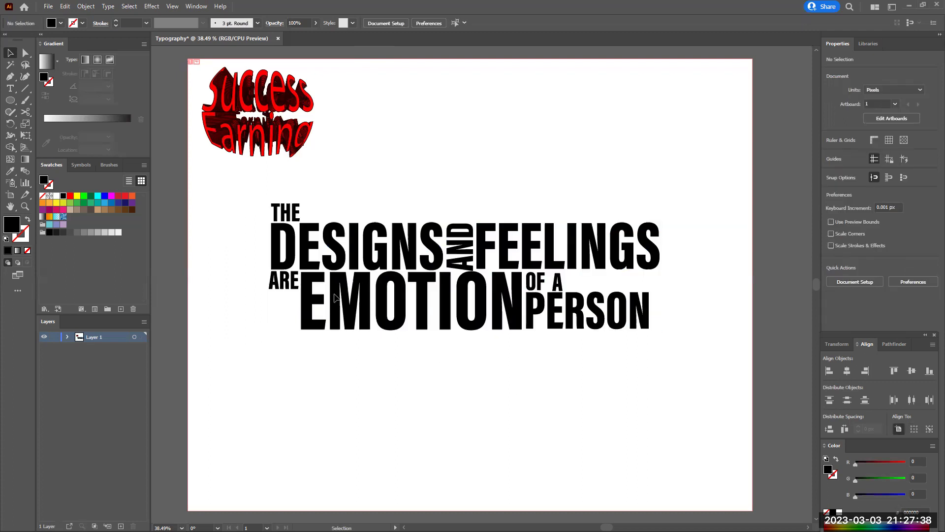
- Scale the grouped phrase down to about half its size and place it directly beneath the "Success Earning" artwork
drag(335, 297, 288, 280)
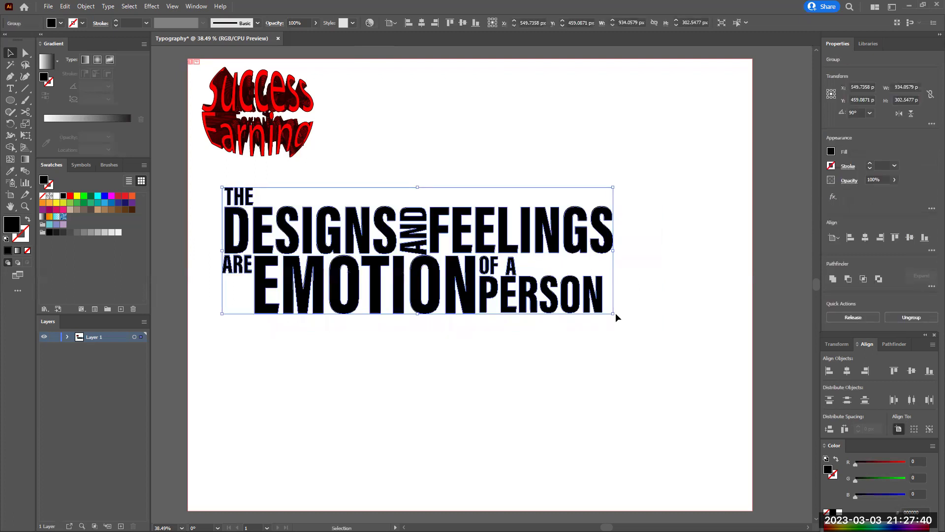
drag(613, 313, 596, 308)
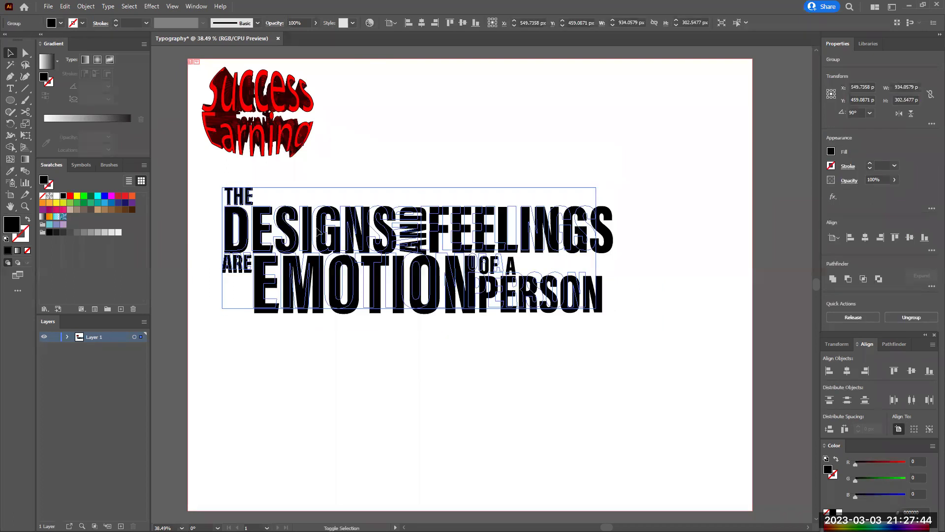
click(365, 250)
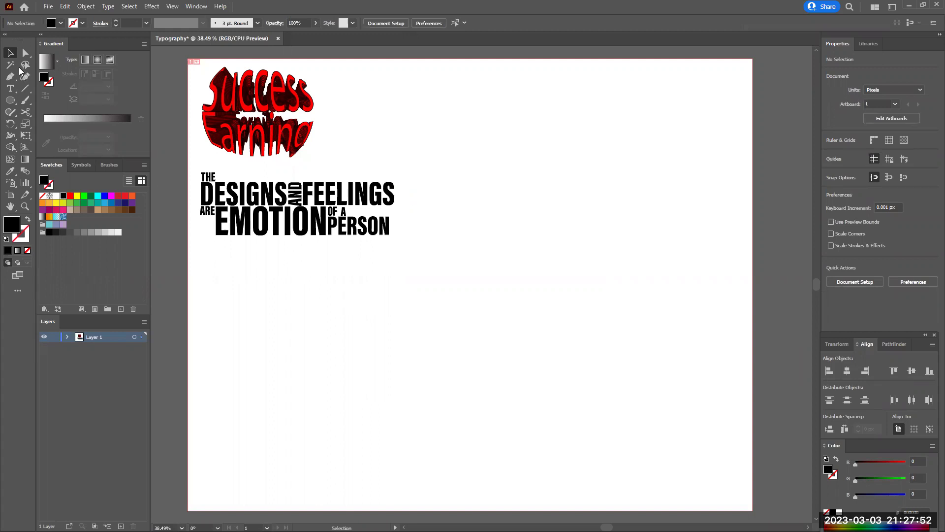
- Add the sample text "S;AIDFHQWOLKEJFN" in the artboard's lower right area and enlarge it to about 87 pt
click(8, 89)
click(481, 332)
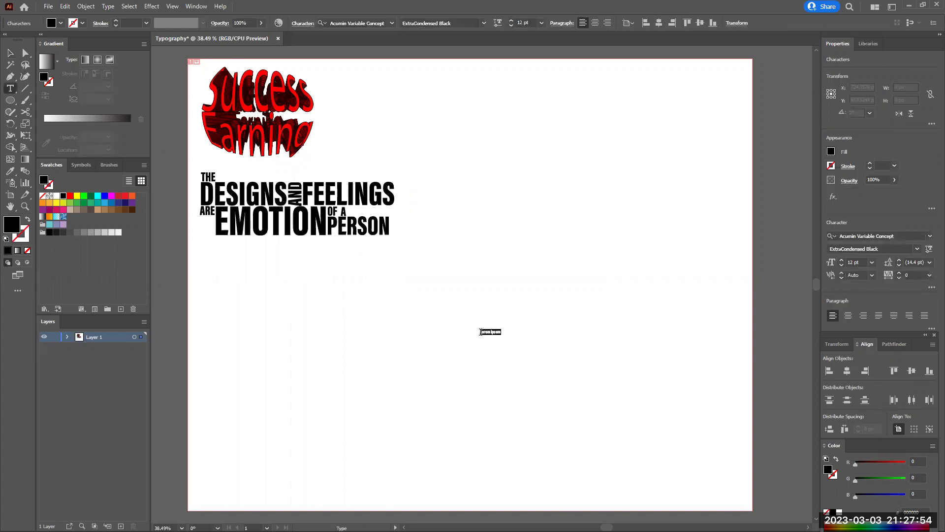
text(SADFHGWDLKEJFN)
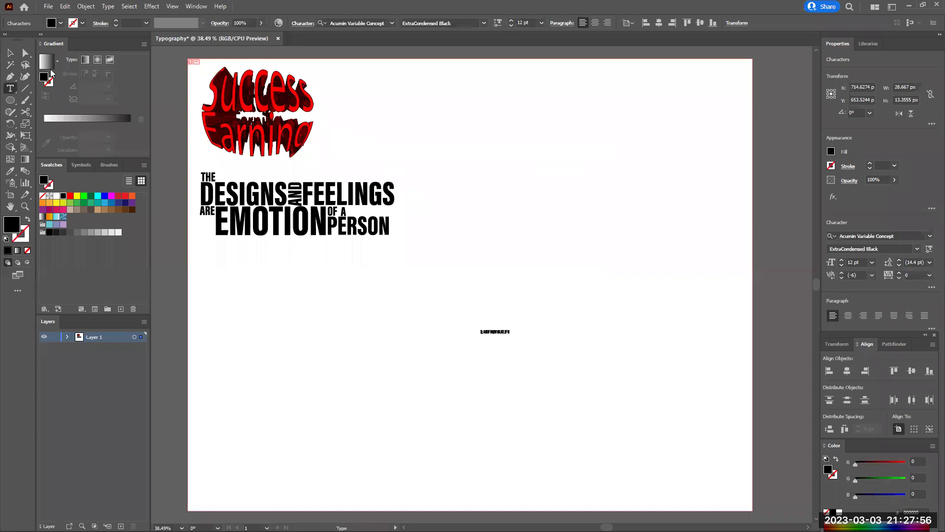
key(Escape)
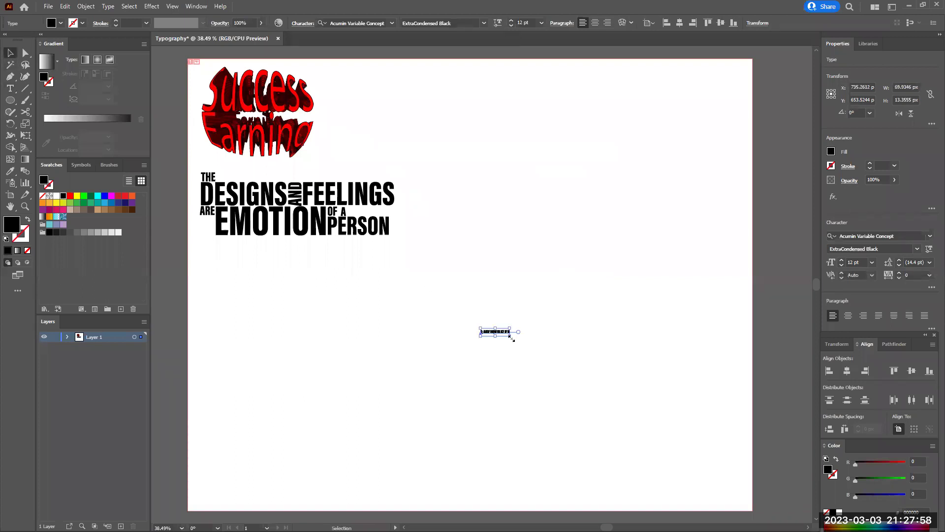
drag(512, 339, 692, 447)
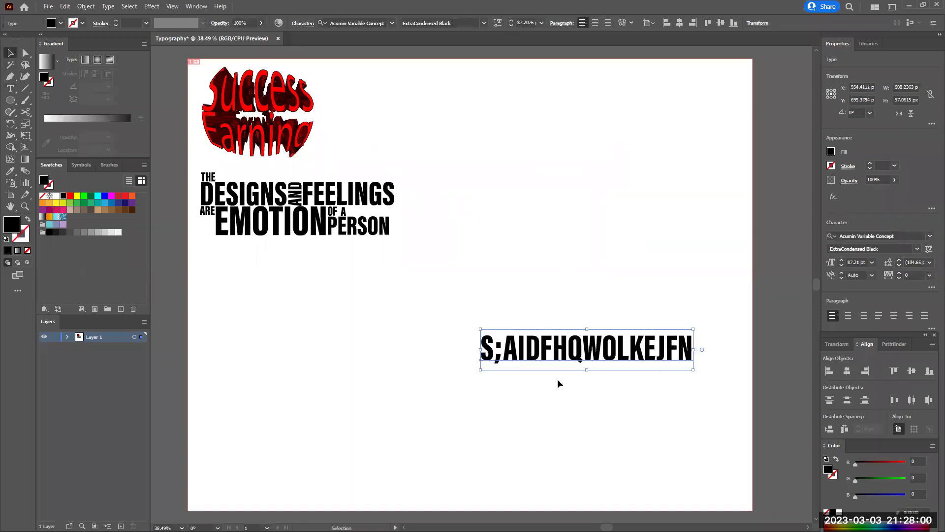
- Set the sample text's font to Source Serif Variable with the Roman style
click(930, 235)
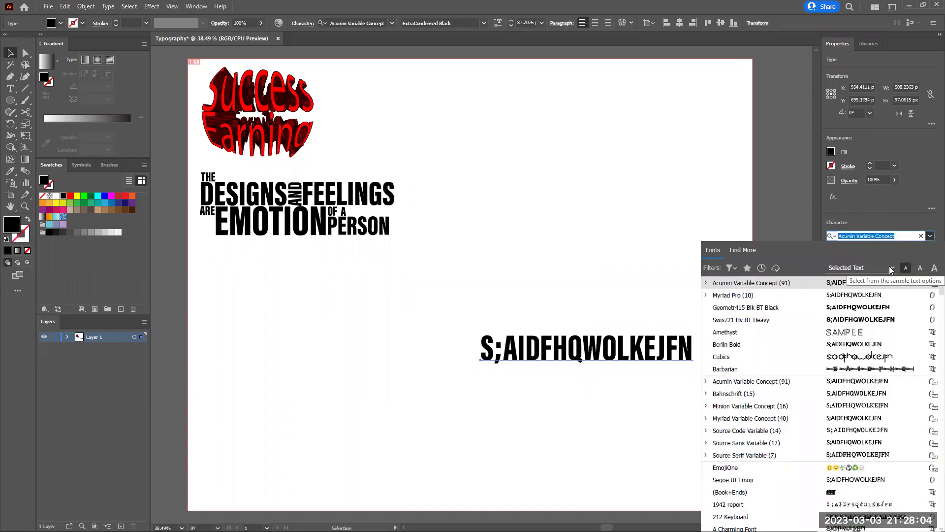
text(SE)
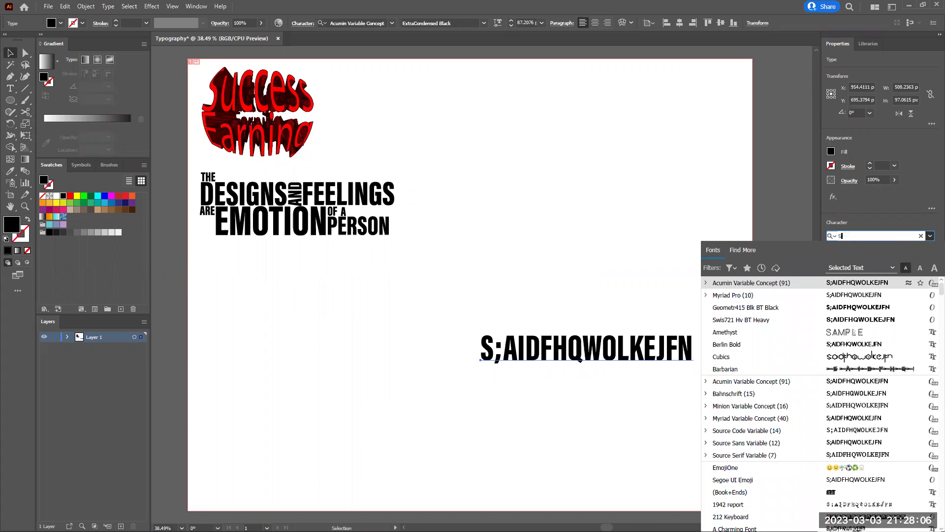
text(RIF)
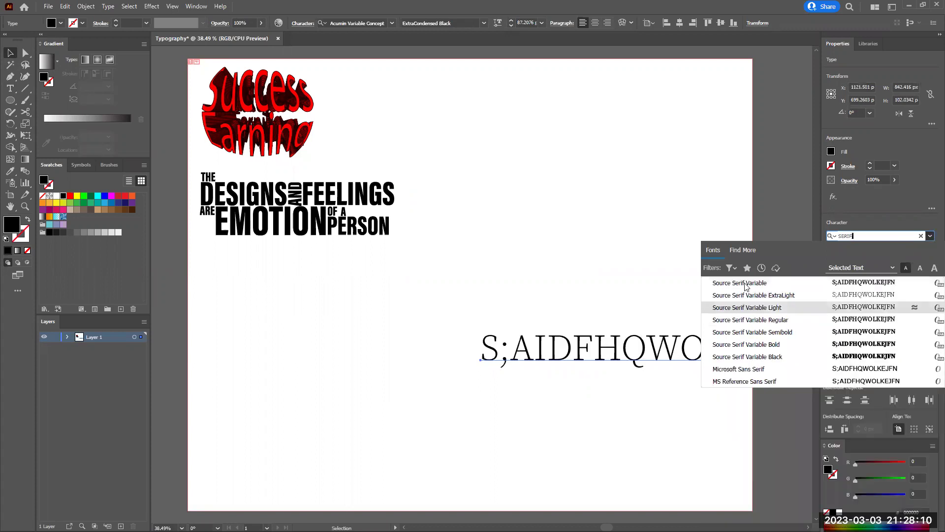
key(Up)
key(Up)
key(Return)
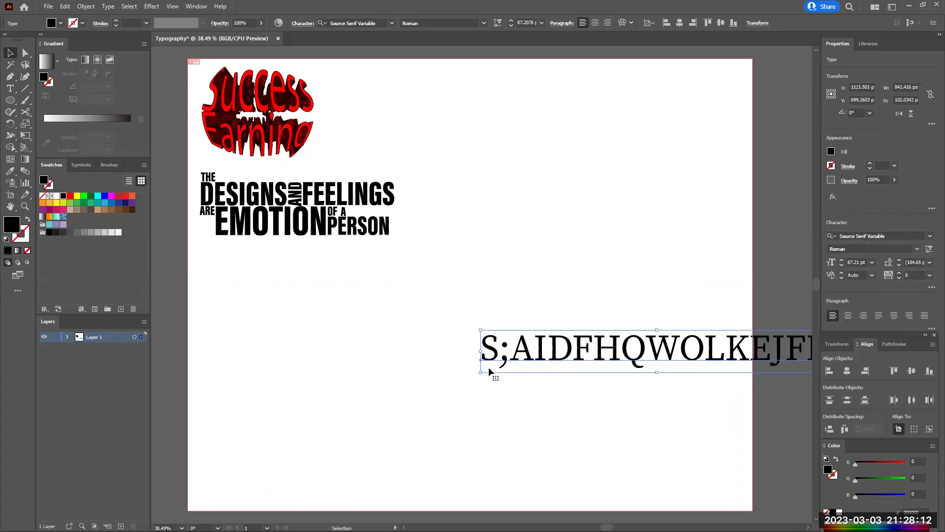
- Enlarge the serif sample text to about 144 pt, extending it toward the artboard's lower left, and shift it slightly up
drag(476, 376, 248, 436)
click(444, 377)
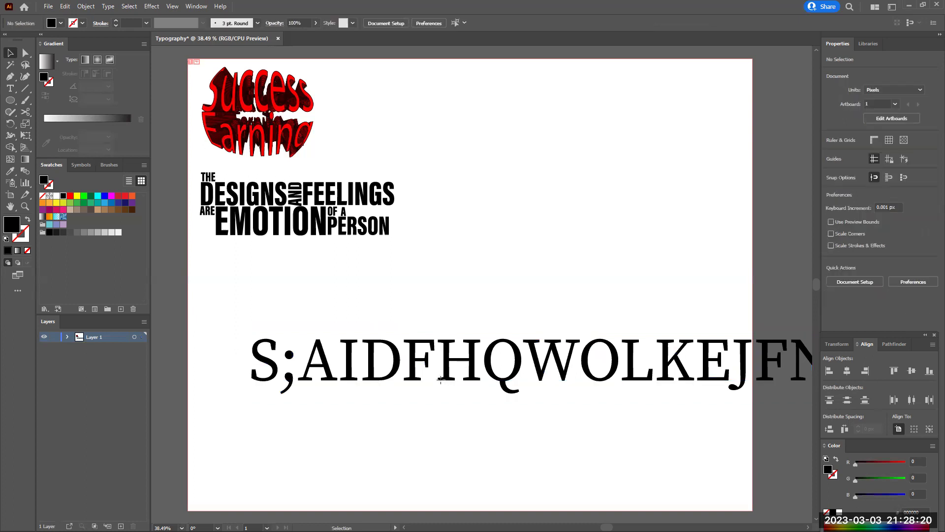
click(442, 385)
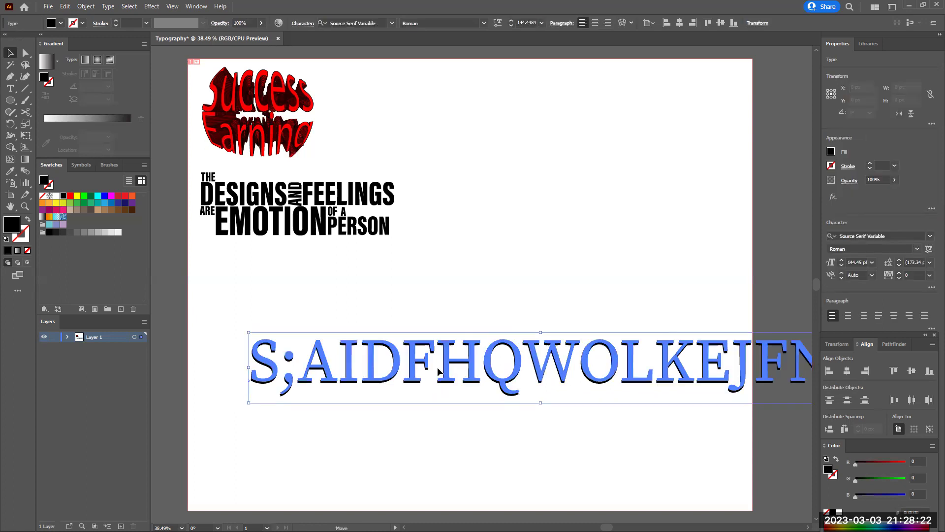
drag(437, 383, 437, 378)
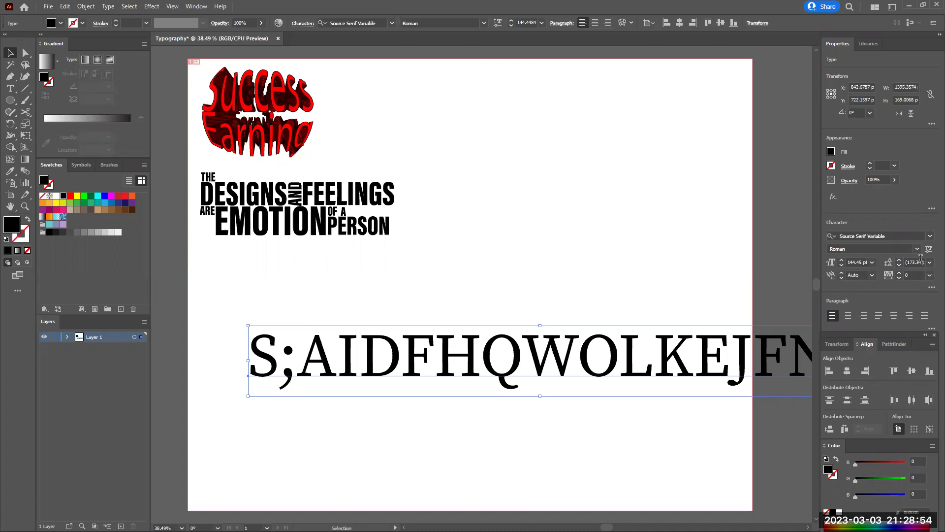
- Search the fonts for "SANS" and set the sample text to Source Sans Variable ExtraLight
click(930, 236)
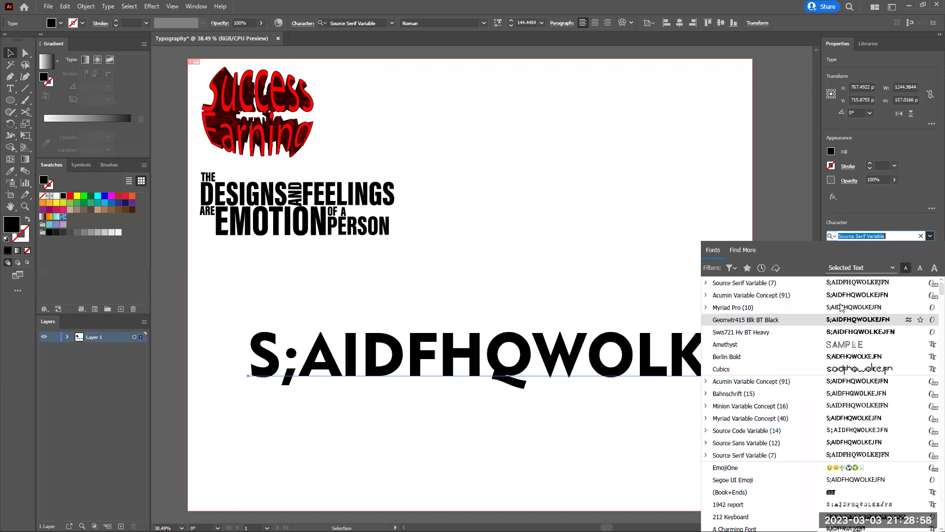
text(SAN)
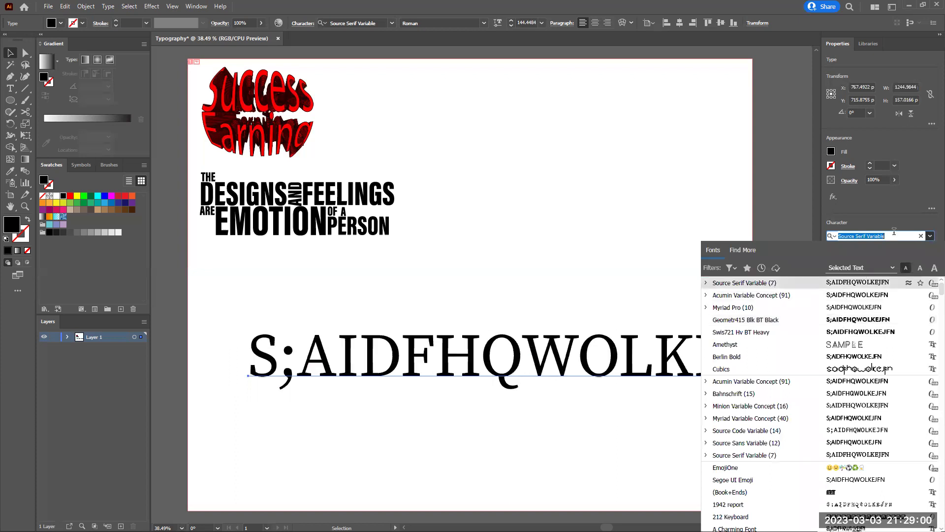
text(S)
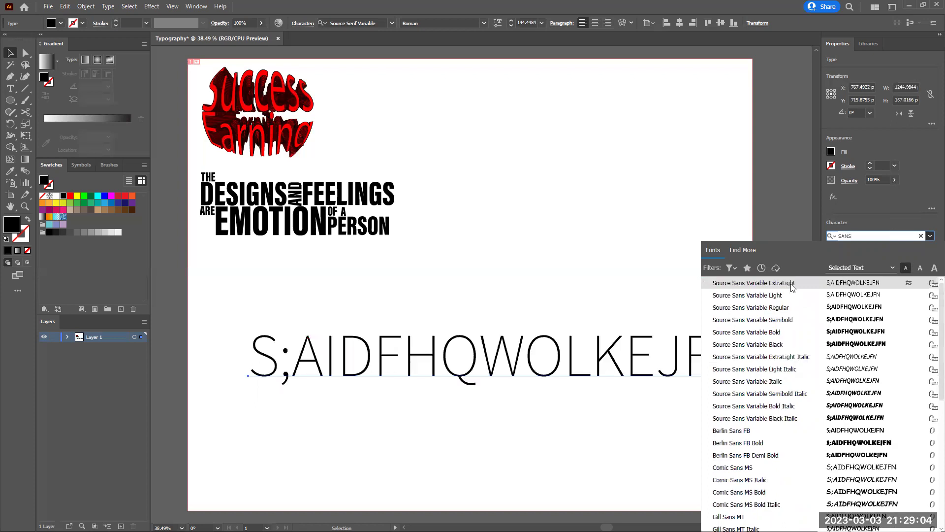
click(384, 355)
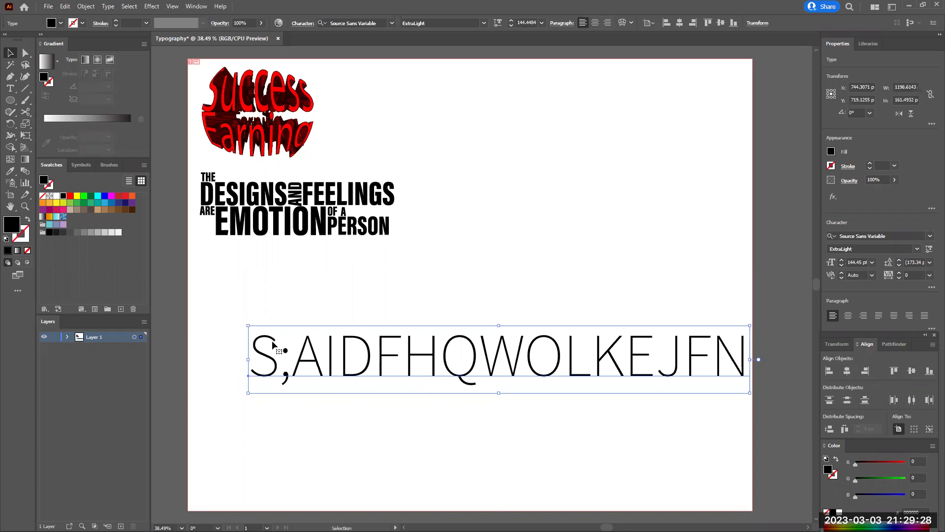
- Set the sample text's font to Geometr415 Blk BT Black and move the text up beneath the grouped phrase
scroll(252, 373, left, 2)
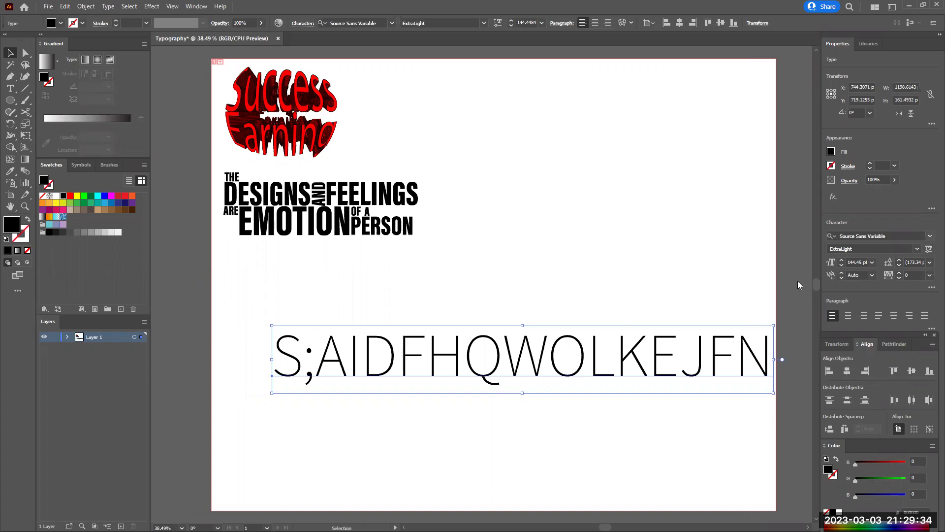
click(881, 236)
text(g)
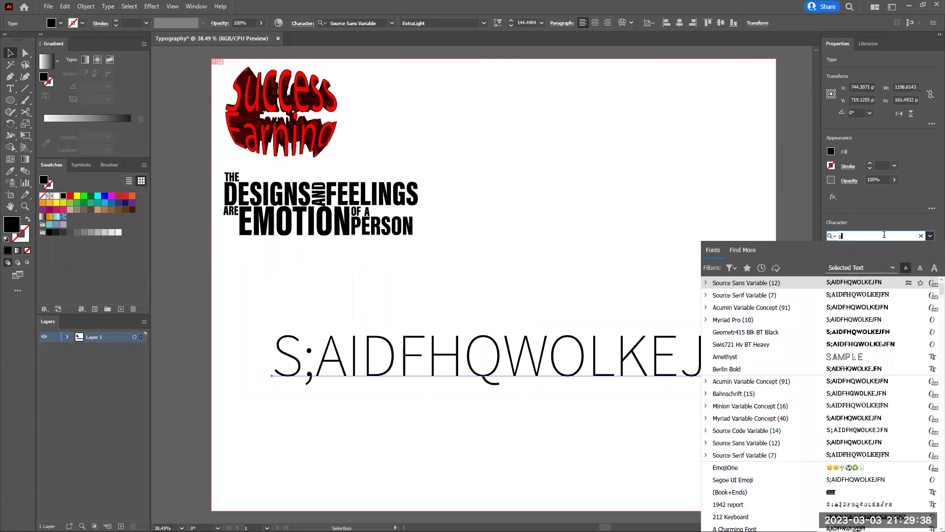
text(eo)
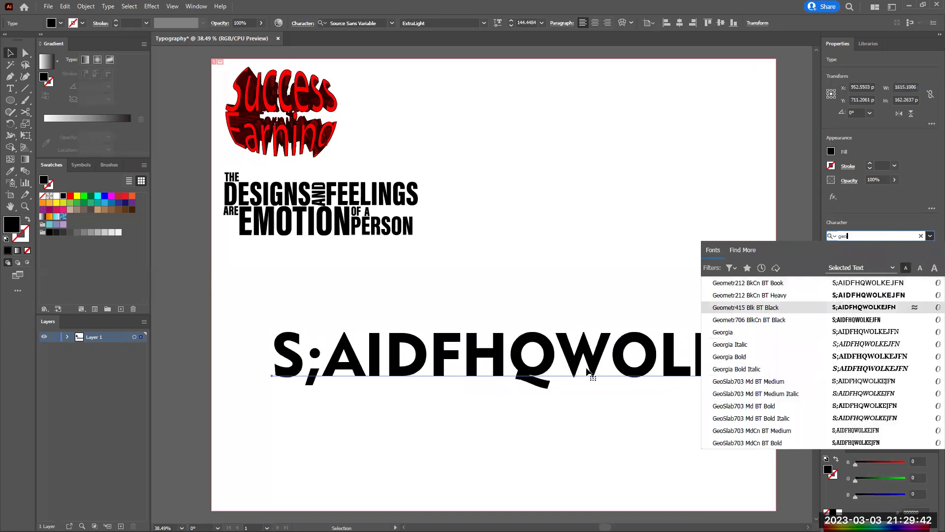
key(Return)
drag(590, 364, 546, 310)
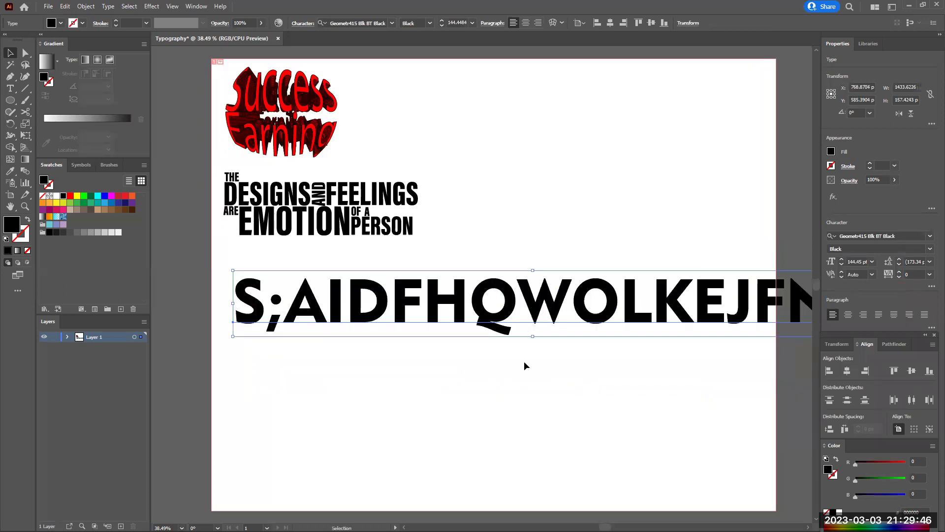
- Move the sample text back and forth across the artboard and leave it lower, starting near the left edge
click(536, 309)
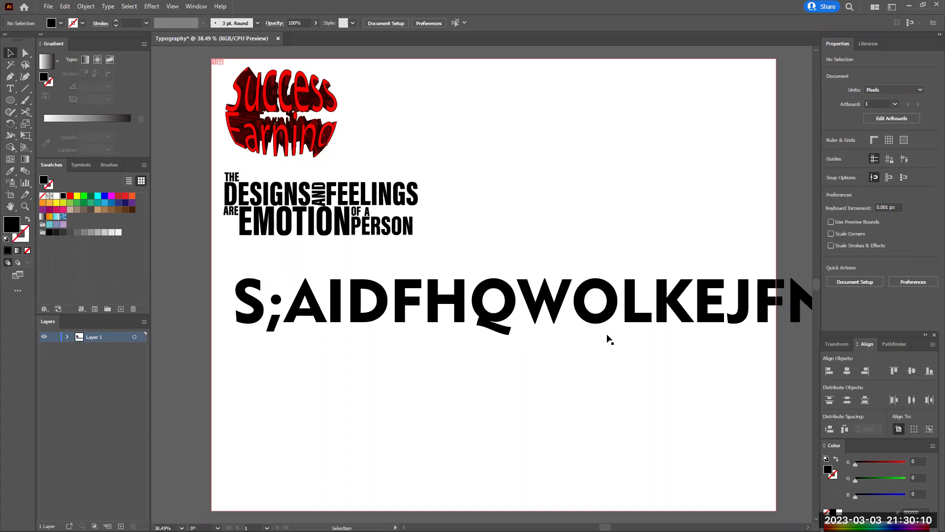
drag(548, 305, 413, 292)
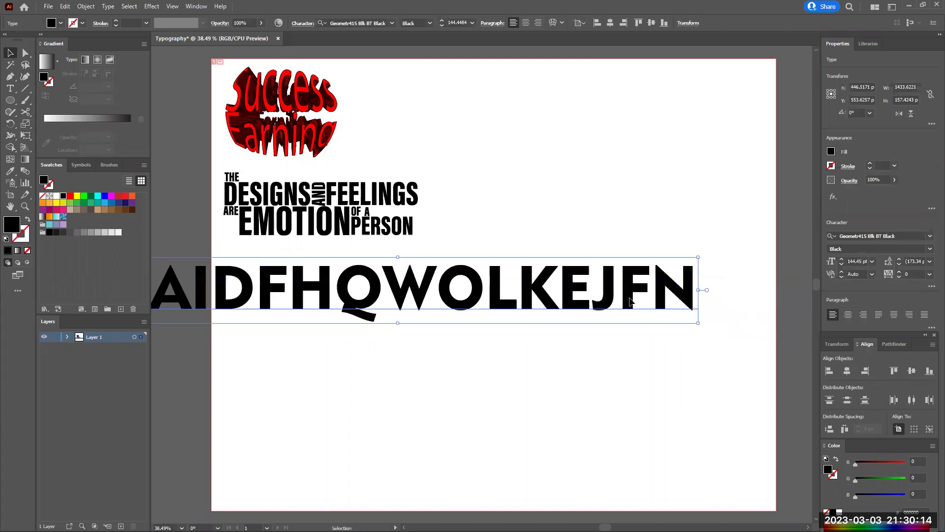
drag(631, 301, 639, 344)
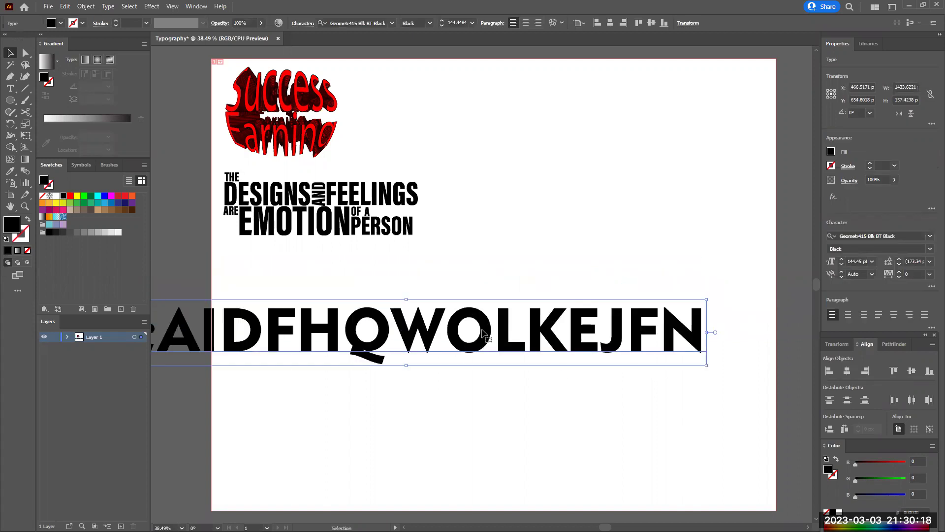
drag(474, 343, 608, 357)
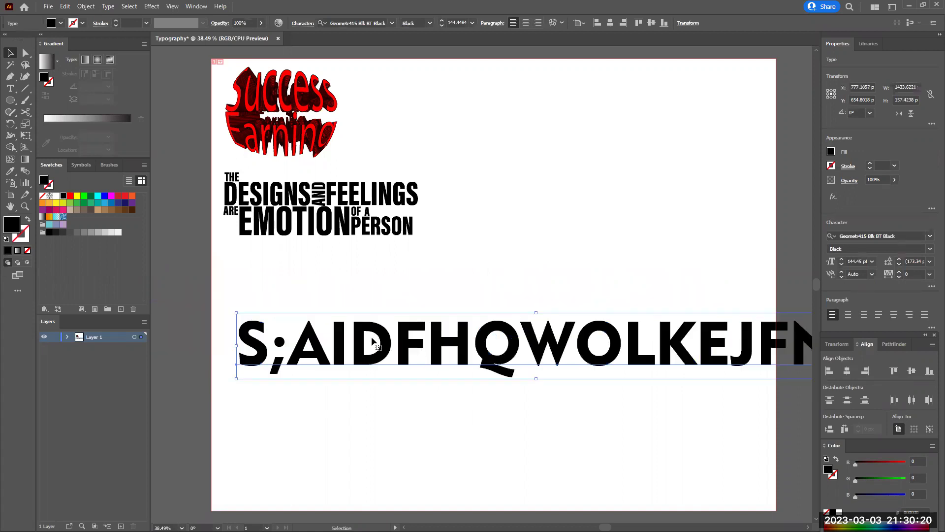
drag(455, 342, 470, 336)
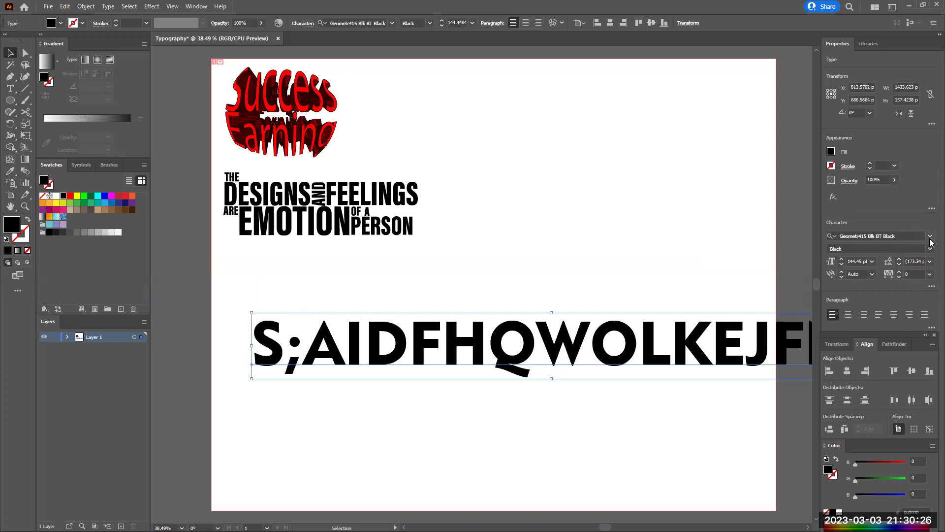
- Set the sample text's font to Source Serif Variable with the Black style and look through the font list again
click(931, 237)
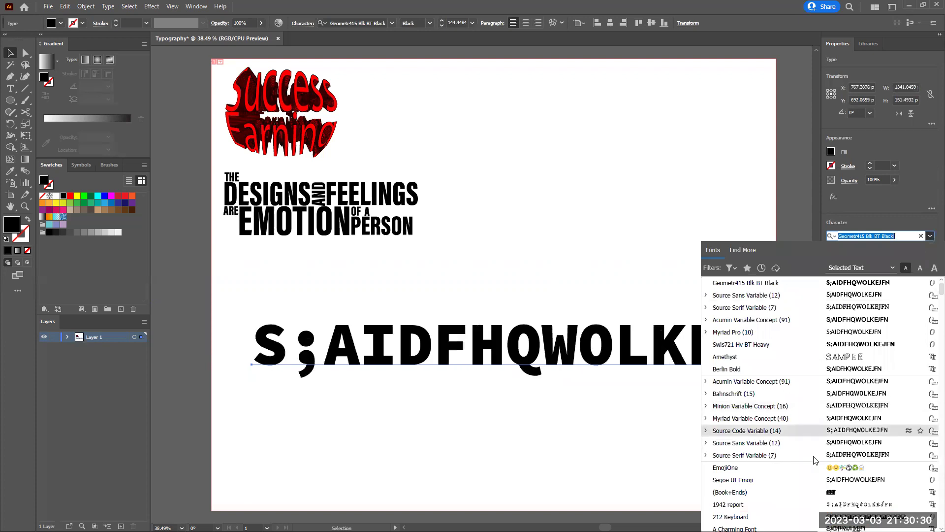
click(583, 363)
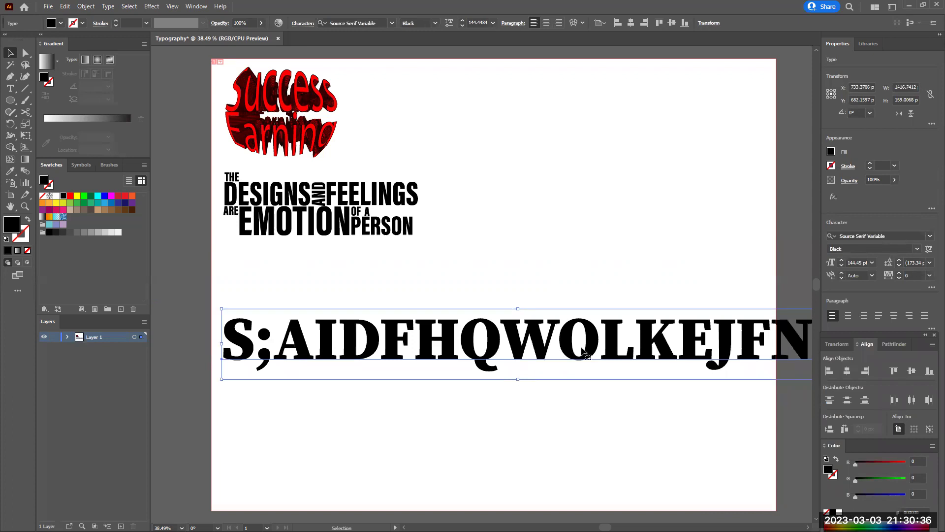
click(930, 236)
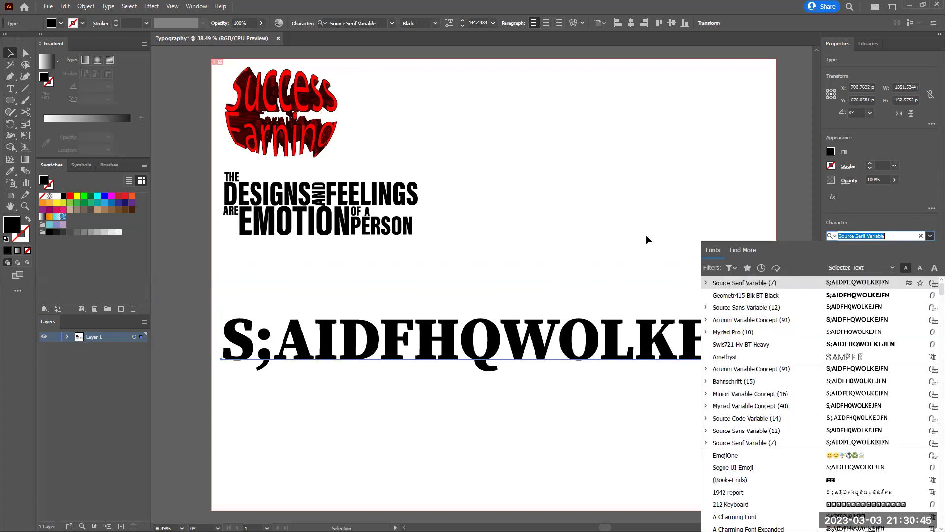
- Delete the sample text and nudge the grouped phrase up and slightly left, closer to the "Success Earning" artwork
click(452, 376)
key(Delete)
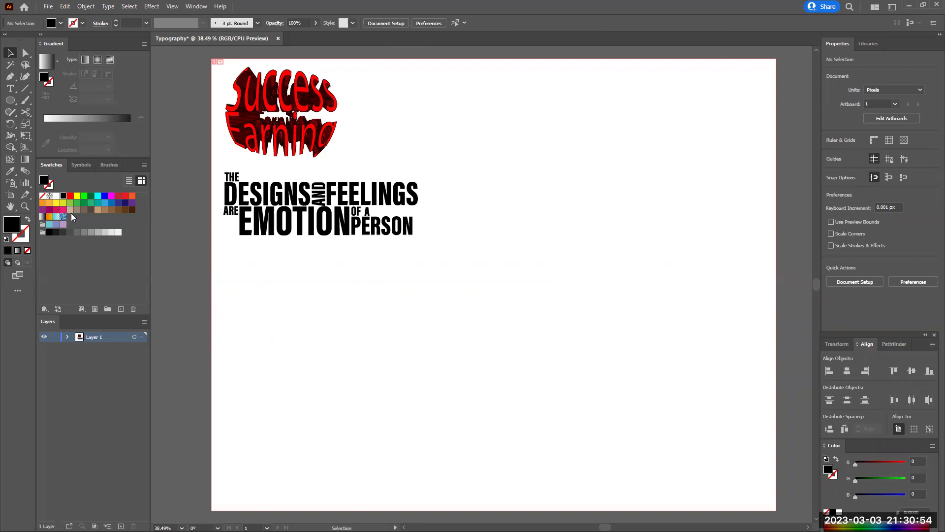
drag(332, 191, 313, 168)
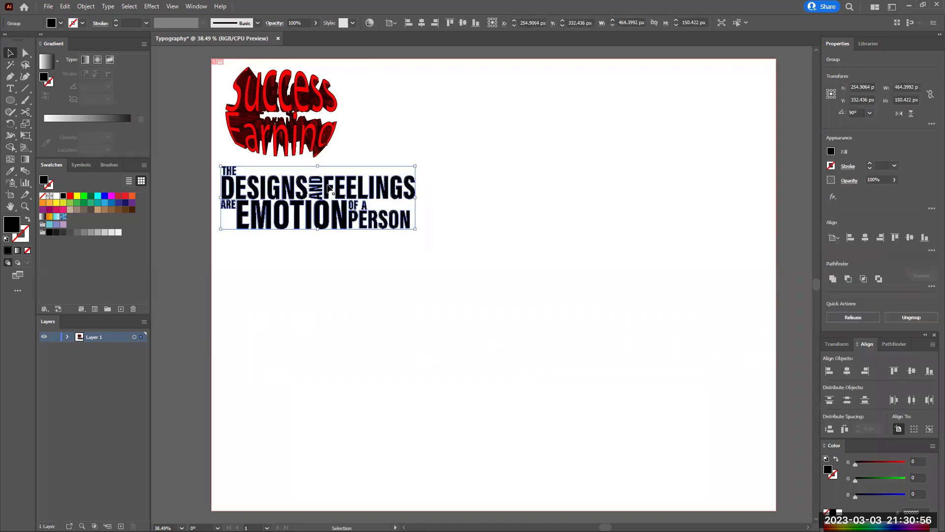
- Add the point text "A quick brown fox jumps over" near the middle of the artboard
click(9, 88)
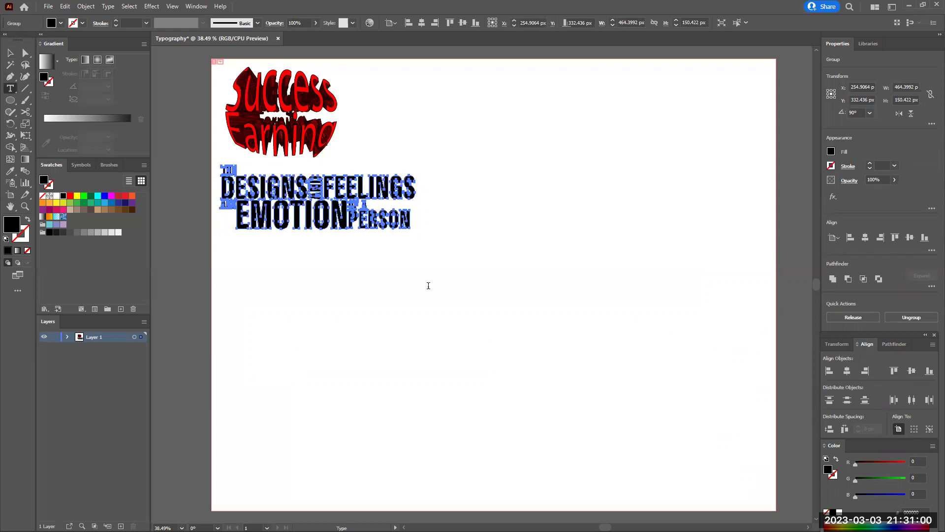
click(429, 285)
text(T)
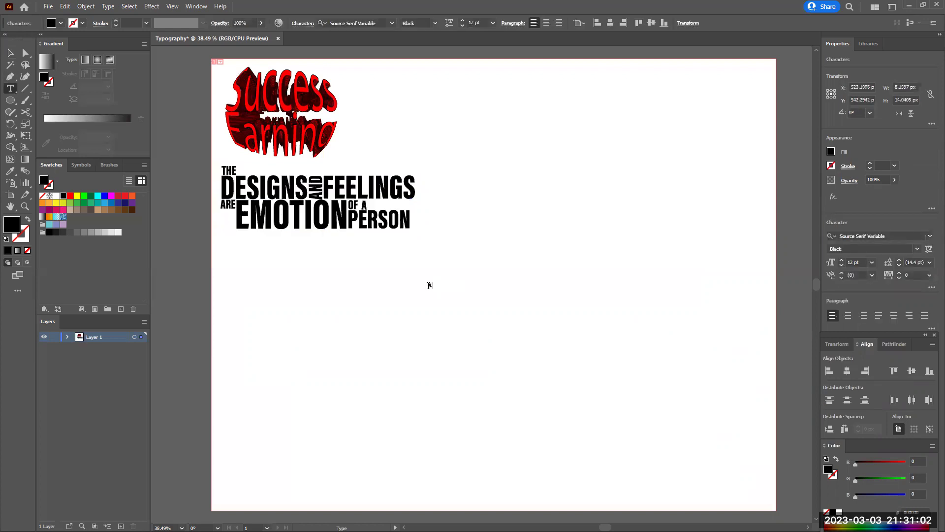
text( quick brown fox jumps over)
click(7, 52)
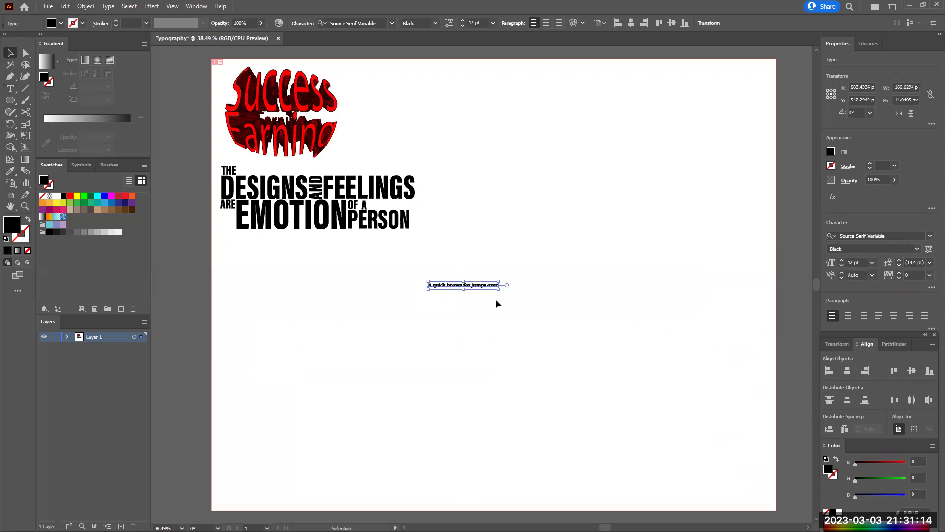
- Enlarge the "A quick brown fox jumps over" text to about 85 pt and center it across the artboard below the grouped phrase
drag(500, 291, 714, 374)
drag(497, 290, 510, 354)
click(480, 289)
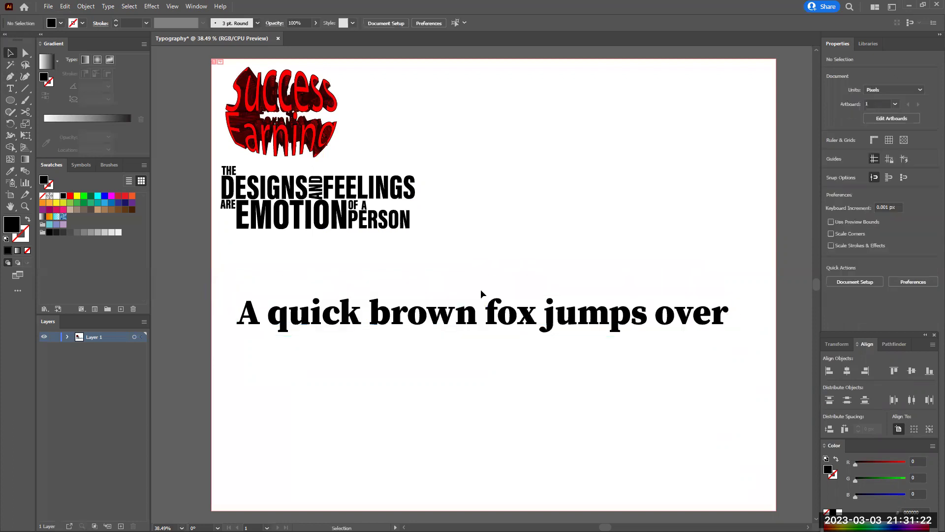
- Convert the "A quick brown fox jumps over" text to outlines and select the resulting group
click(518, 347)
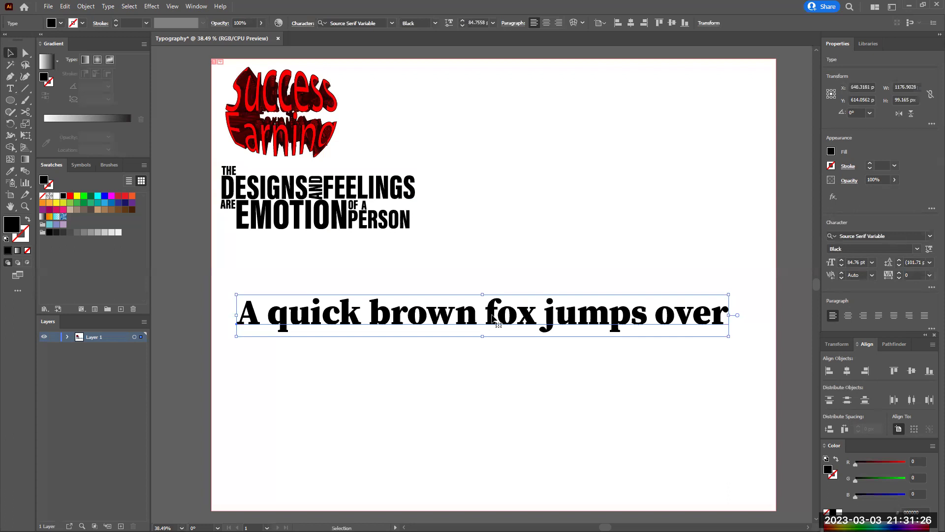
right_click(494, 318)
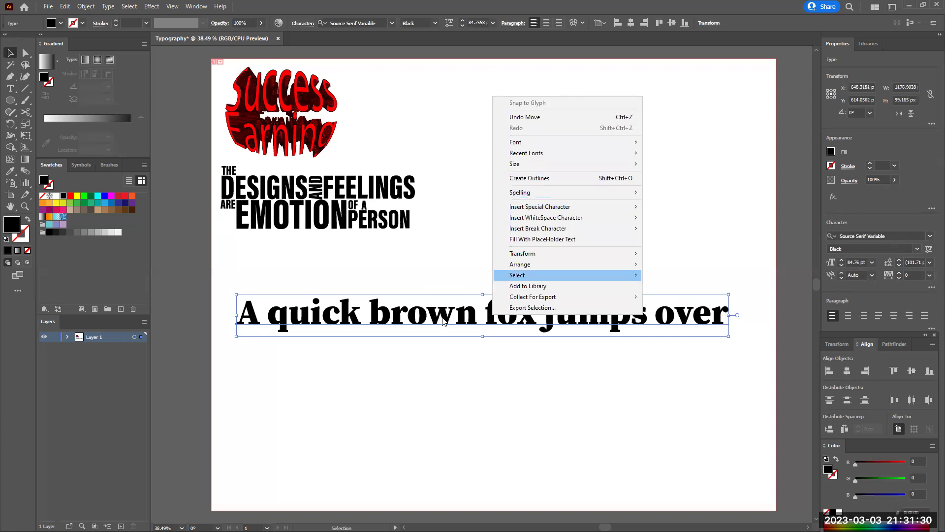
click(398, 291)
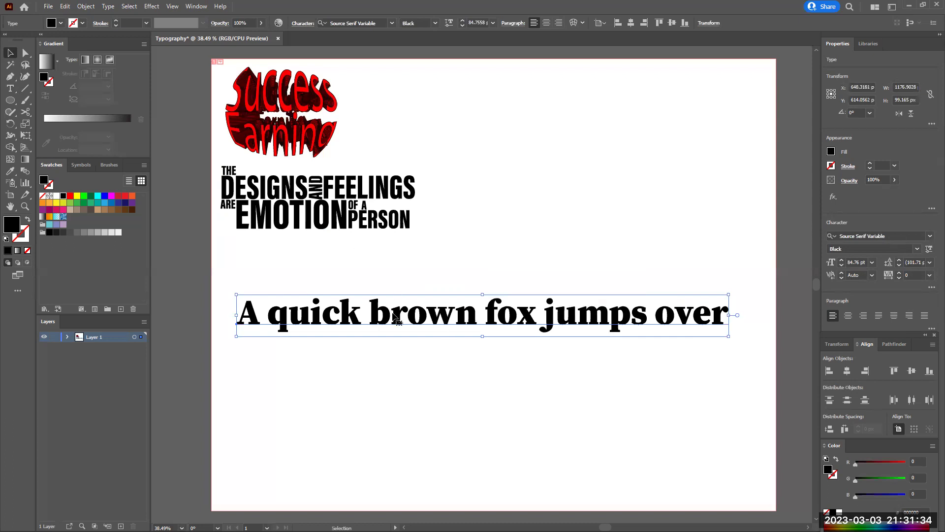
right_click(394, 362)
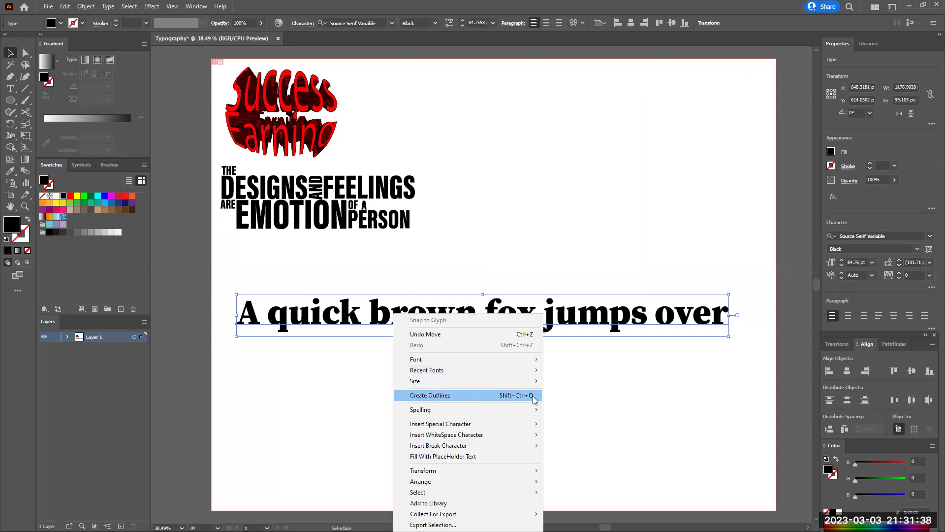
click(450, 402)
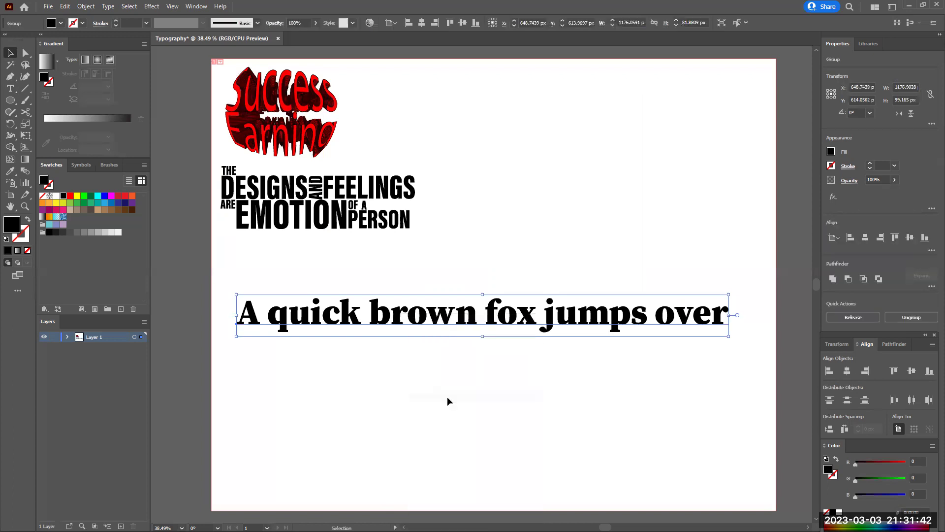
click(394, 351)
drag(404, 353, 422, 325)
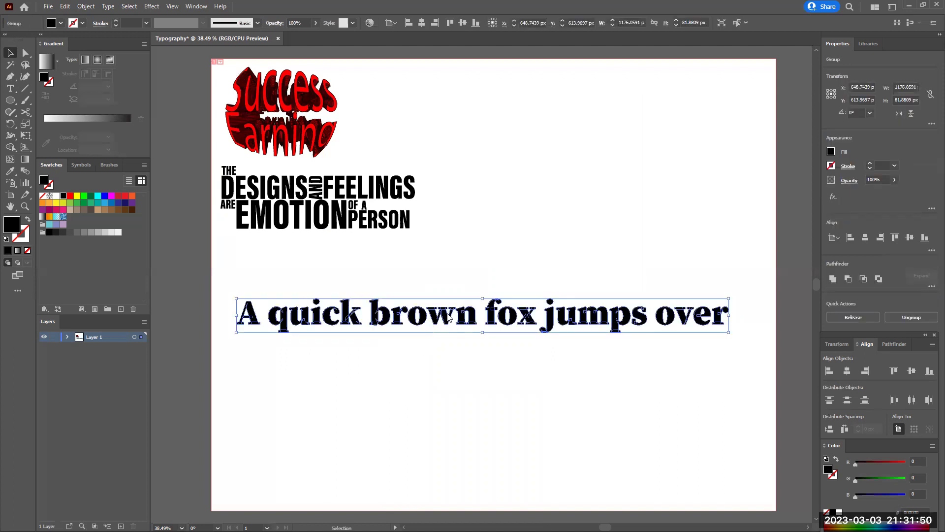
- Ungroup the outlined "A quick brown fox jumps over" text and move the letters "q" and "own" below the line
right_click(468, 394)
click(467, 394)
drag(376, 277, 468, 439)
click(443, 317)
click(471, 319)
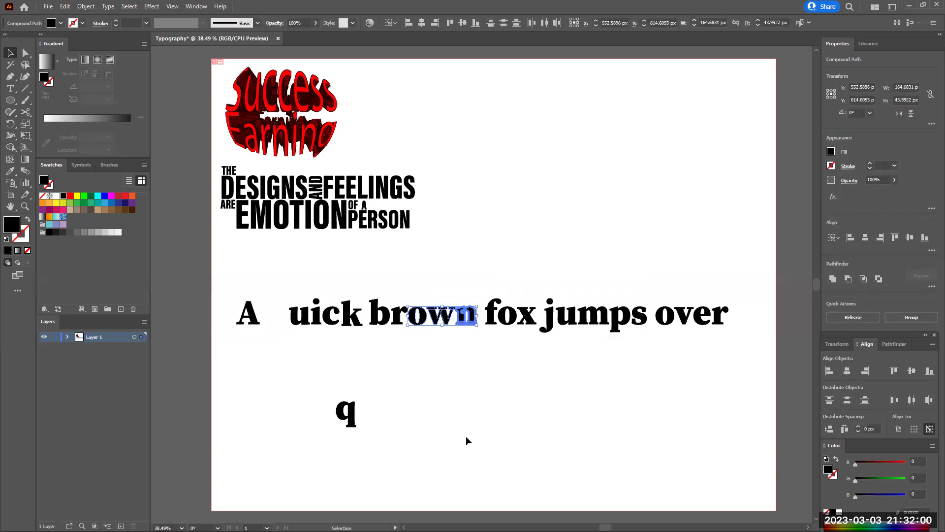
- Delete all the outlined "A quick brown fox jumps over" letters from the artboard
click(340, 214)
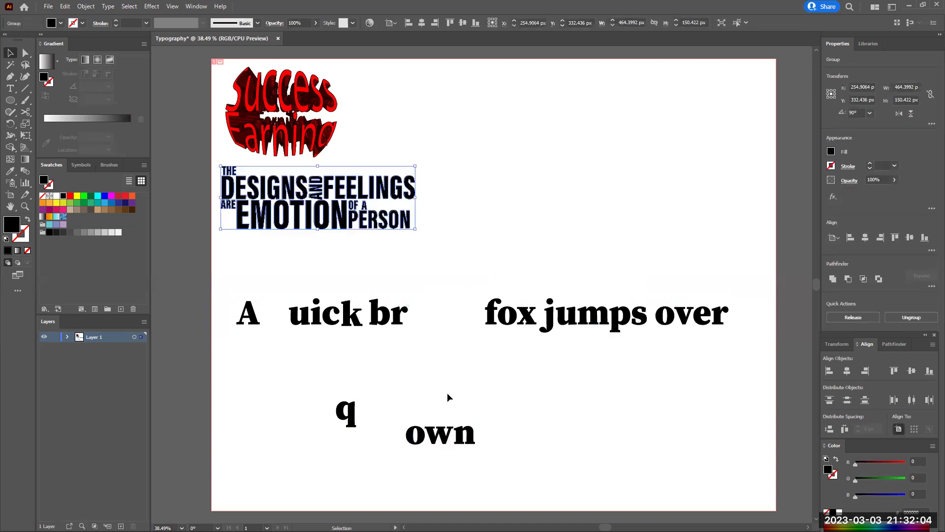
drag(224, 281, 746, 450)
key(Delete)
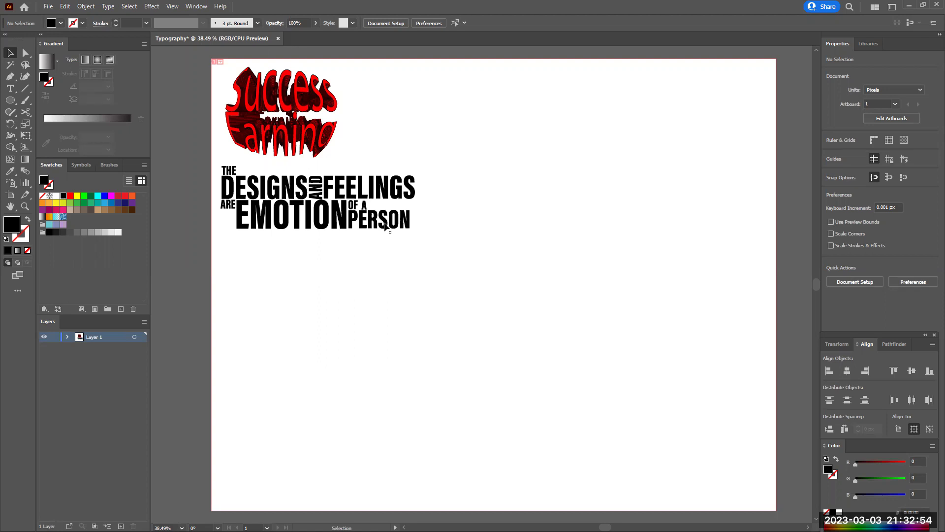
- Lock the "Success Earning" artwork and the grouped "Designs and Feelings" phrase in place
drag(532, 170, 364, 131)
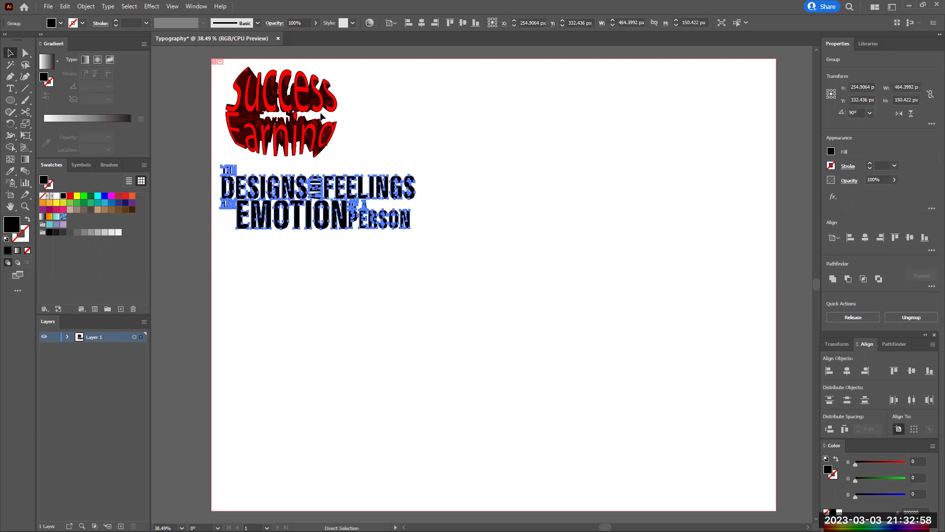
click(450, 129)
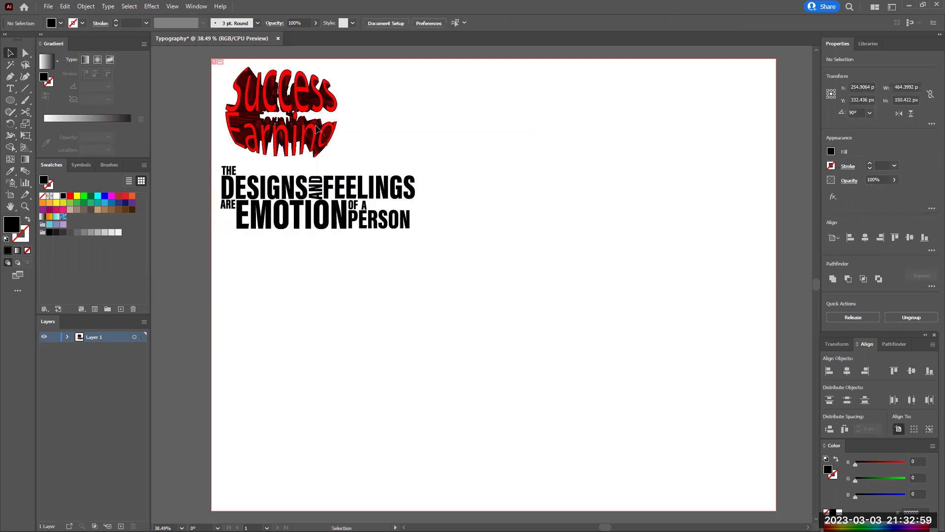
key(ctrl)
key(ctrl+alt+bracketright)
click(460, 128)
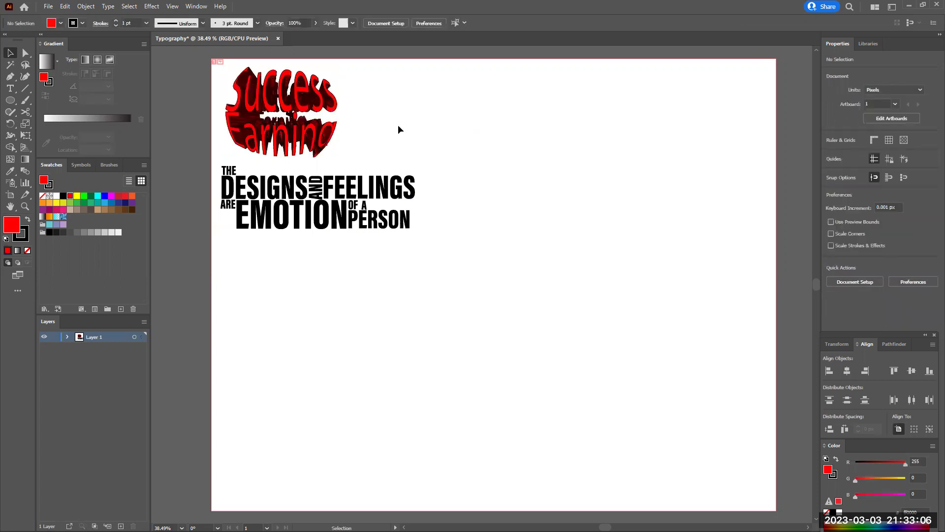
click(303, 127)
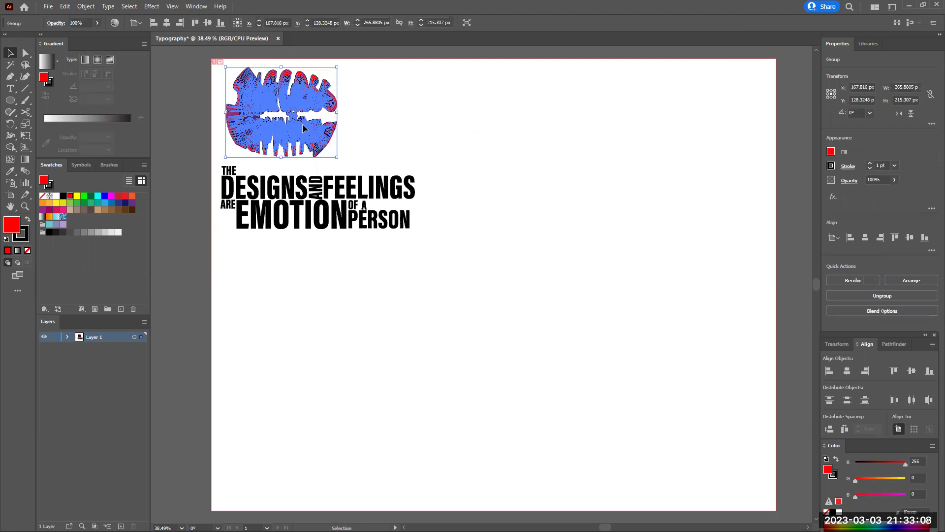
shift+click(301, 128)
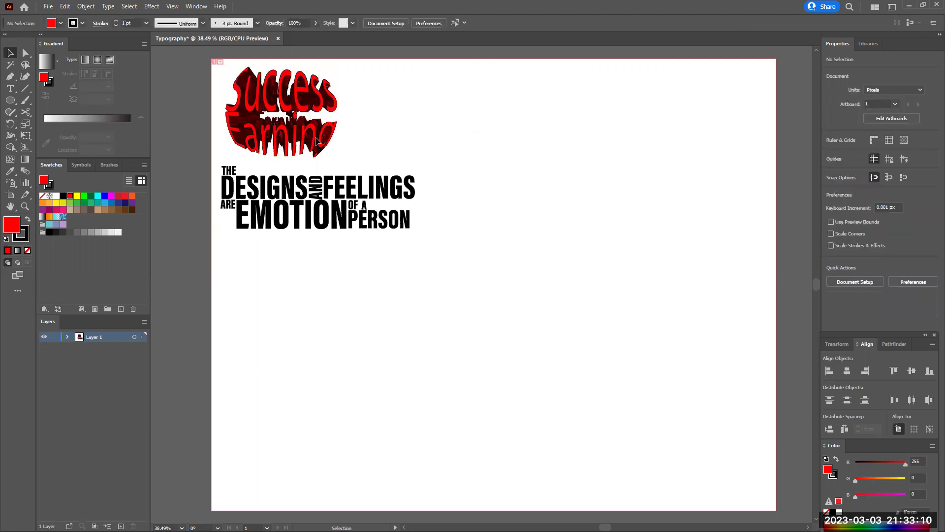
drag(312, 137, 436, 167)
click(318, 197)
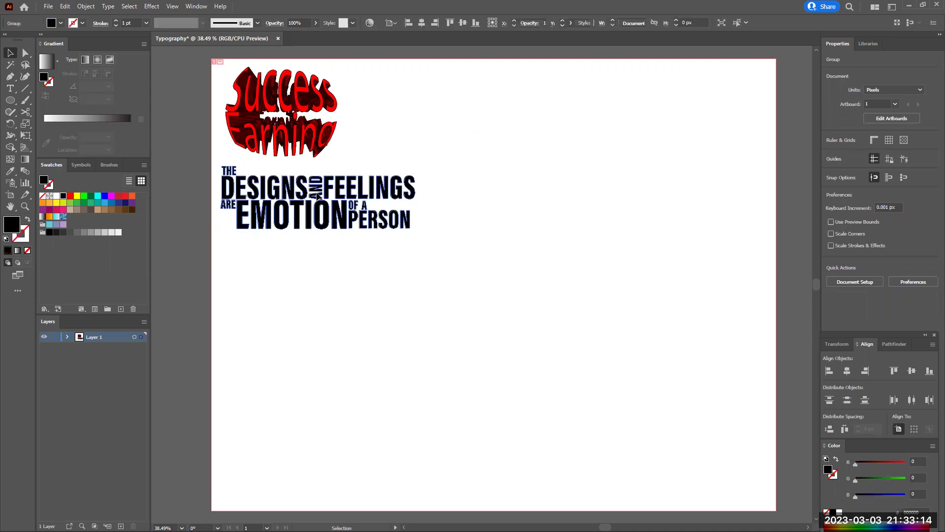
click(296, 161)
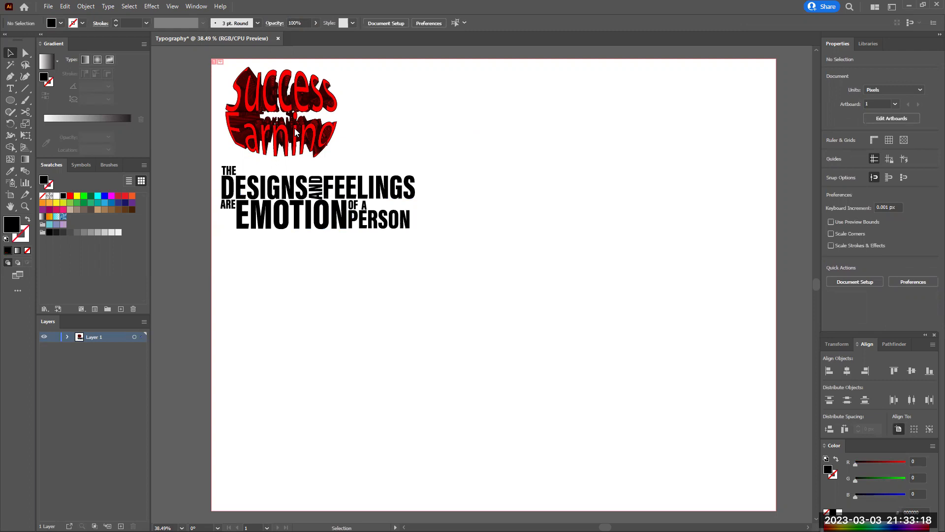
- Unlock the "Success Earning" artwork and move it to the upper middle of the artboard
right_click(296, 132)
mouse_move(379, 135)
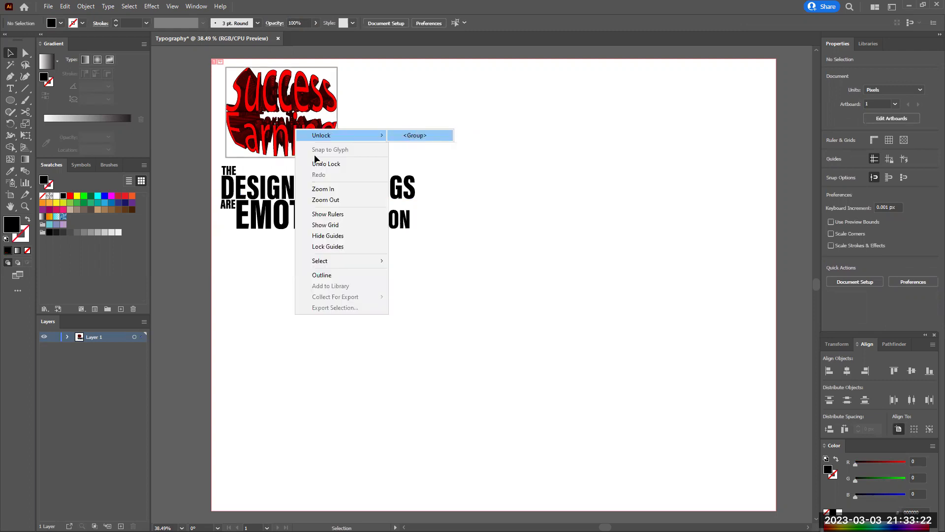
key(Return)
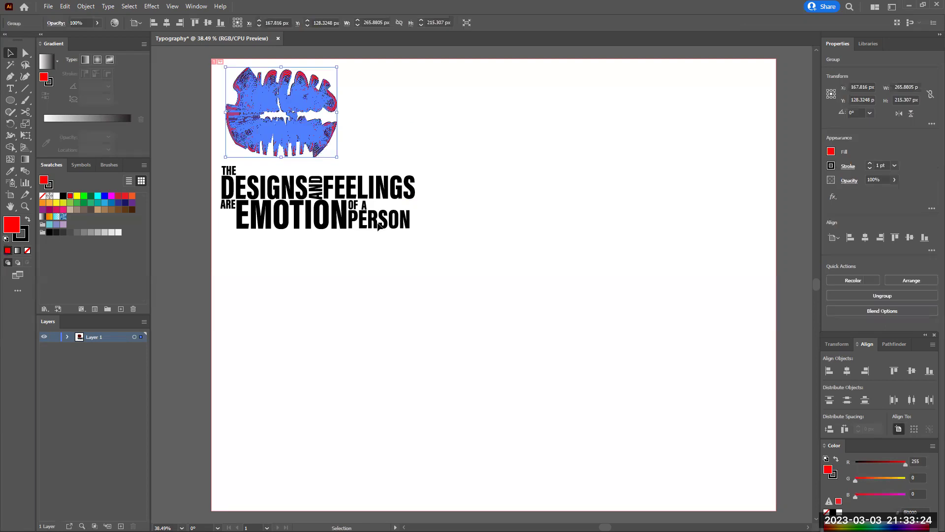
key(ctrl+v)
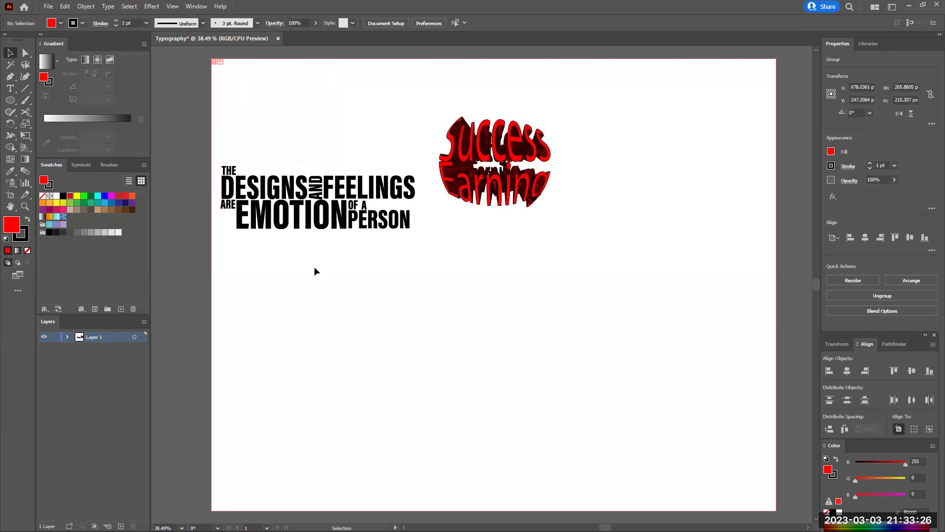
click(315, 249)
- Unlock the grouped "Designs and Feelings" phrase and move it to the middle of the artboard below the "Success Earning" artwork
right_click(321, 218)
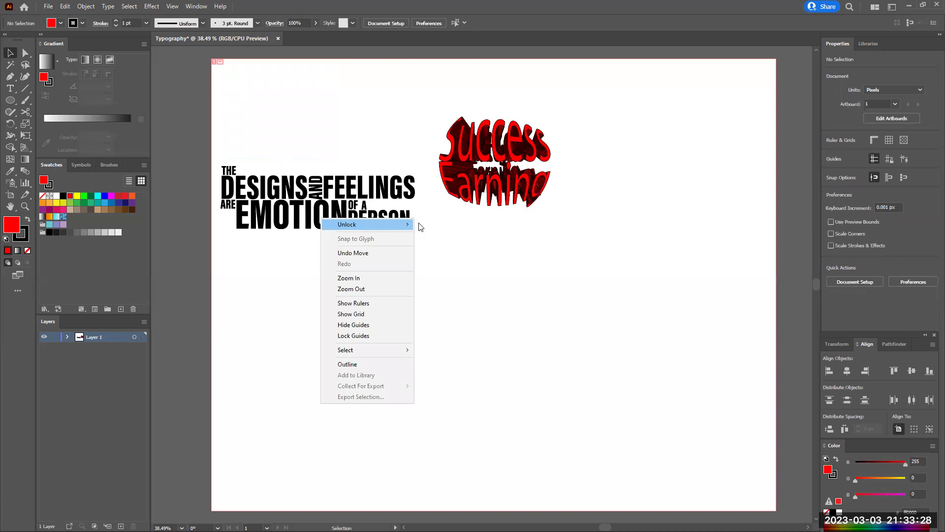
click(433, 225)
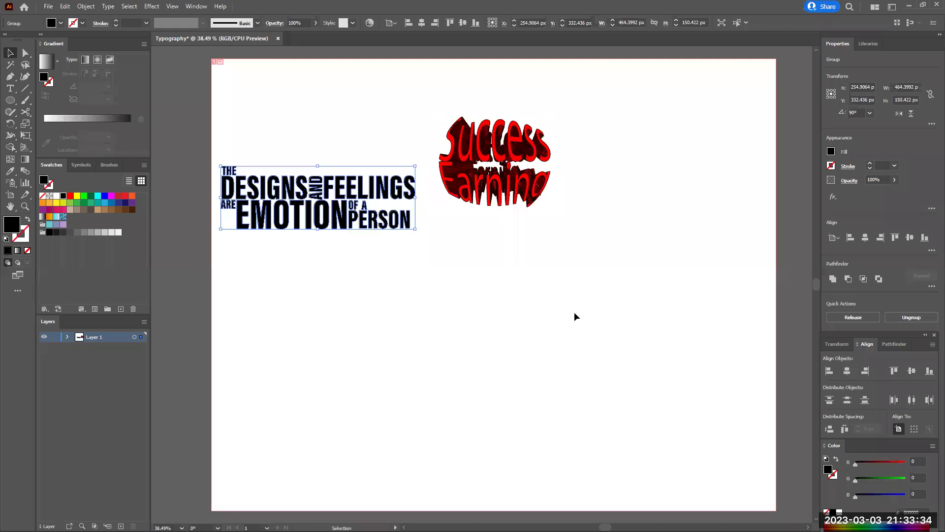
key(ctrl+x)
key(ctrl+v)
- Enlarge the grouped phrase proportionally to about 1224 × 397 px and place it across the lower part of the artboard
drag(594, 320, 754, 397)
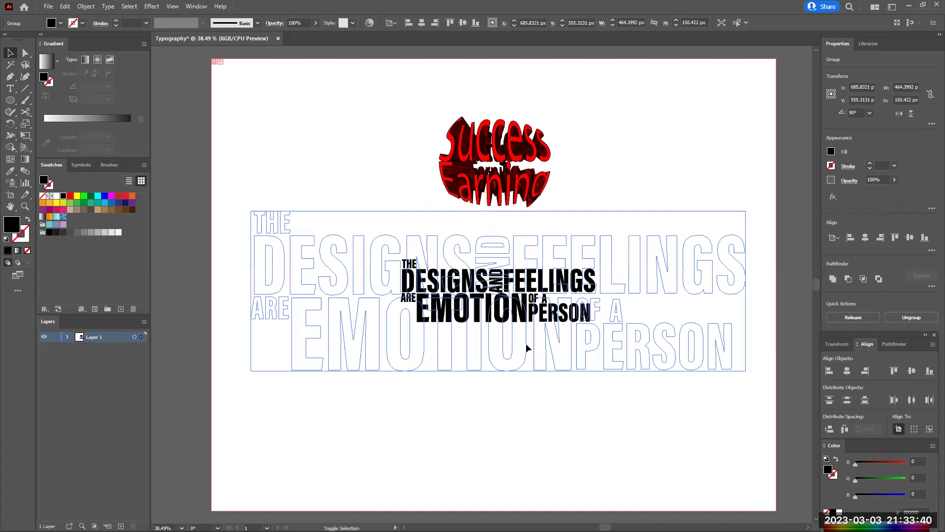
drag(526, 344, 528, 350)
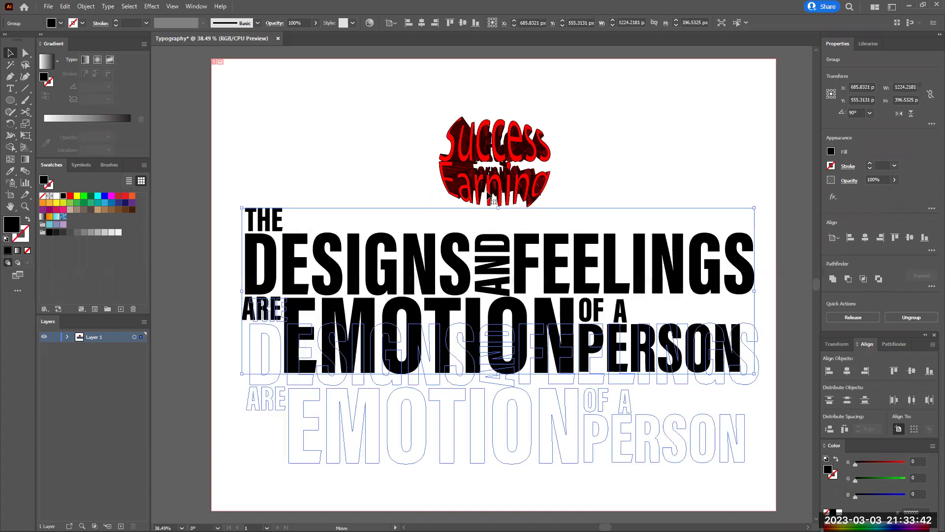
drag(493, 202, 493, 223)
click(418, 246)
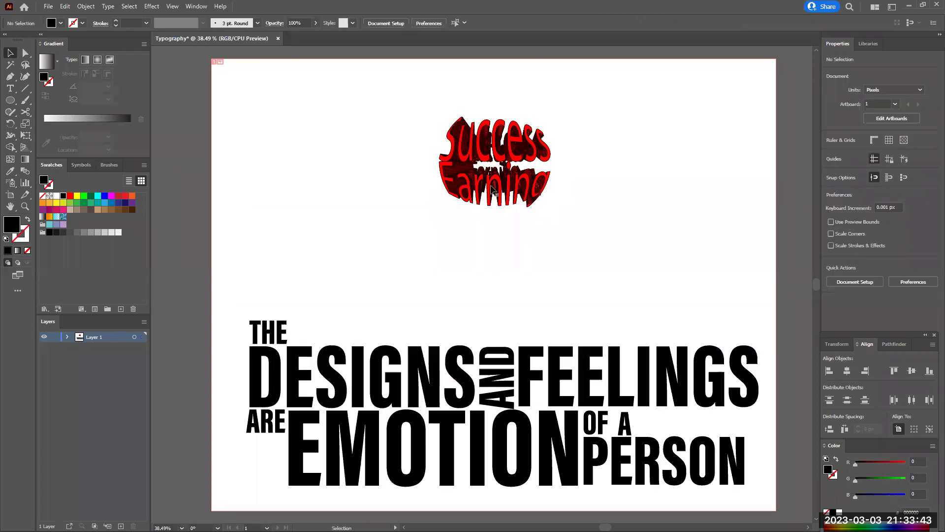
- Enlarge the "Success Earning" artwork proportionally to about 587 × 476 px and center it above the grouped phrase
click(292, 277)
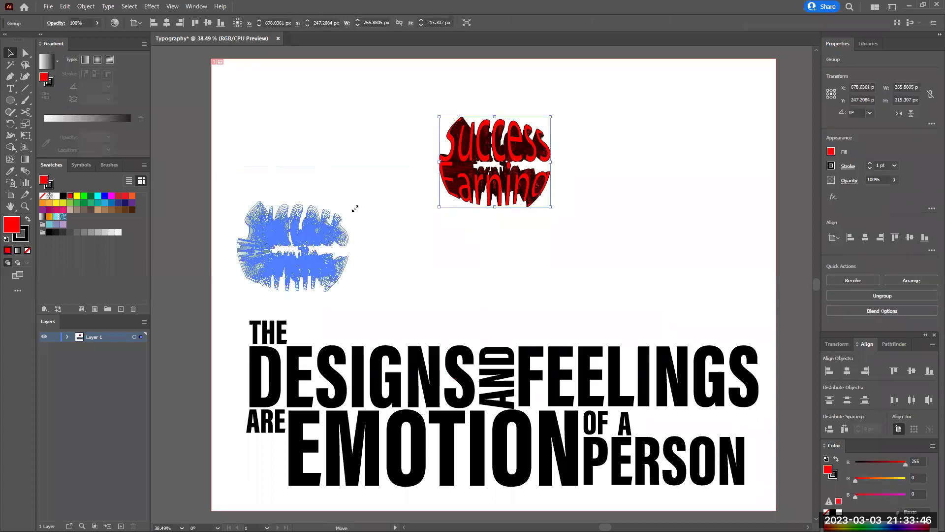
drag(355, 209, 355, 209)
drag(564, 138, 564, 166)
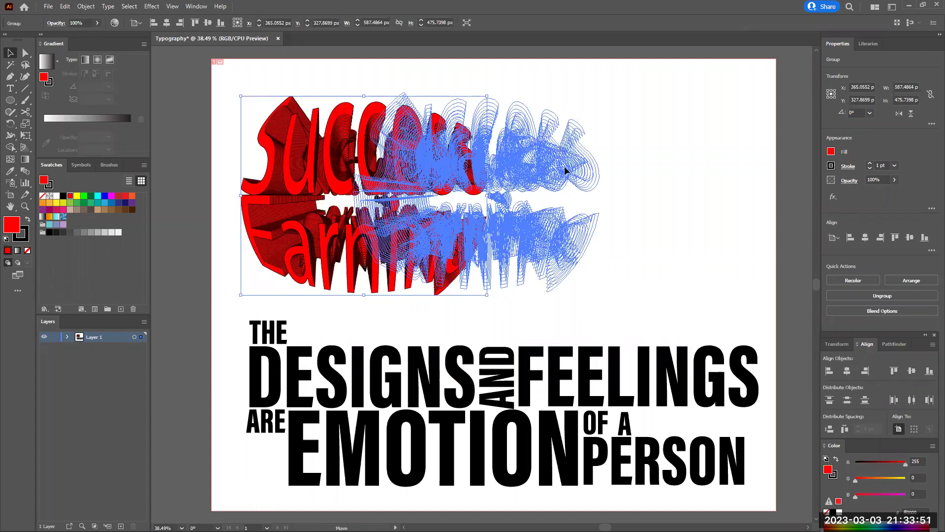
click(707, 244)
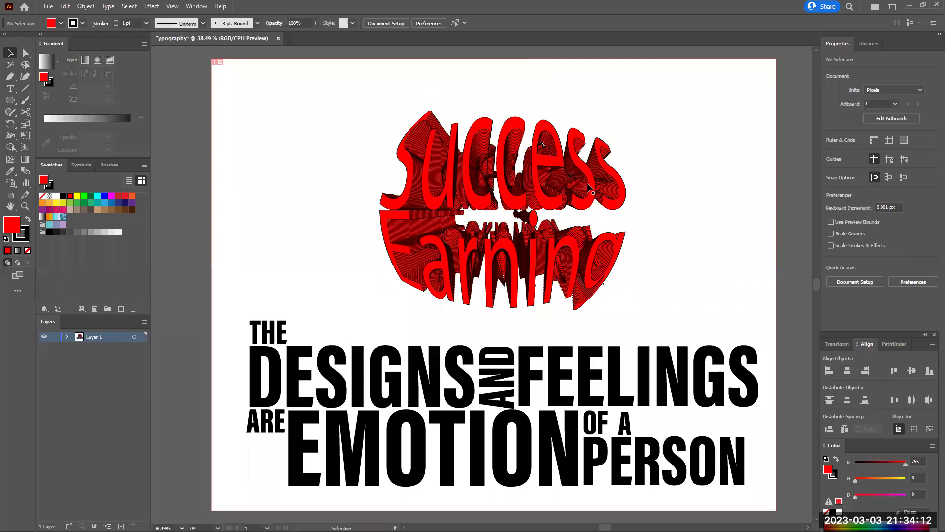
click(552, 402)
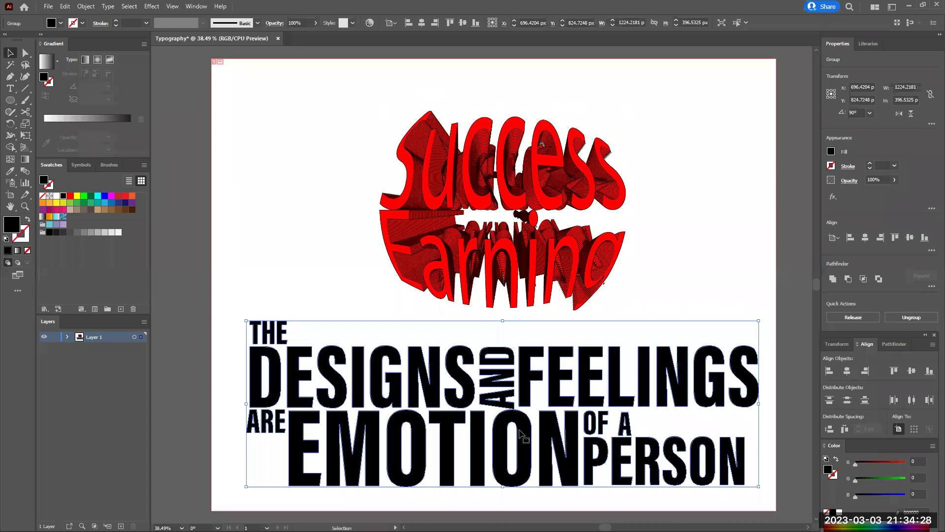
click(242, 294)
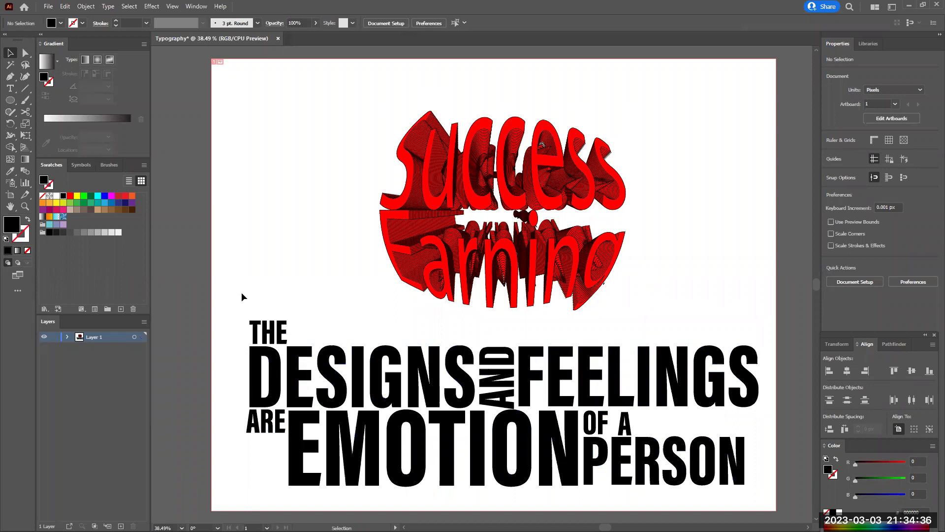
click(267, 352)
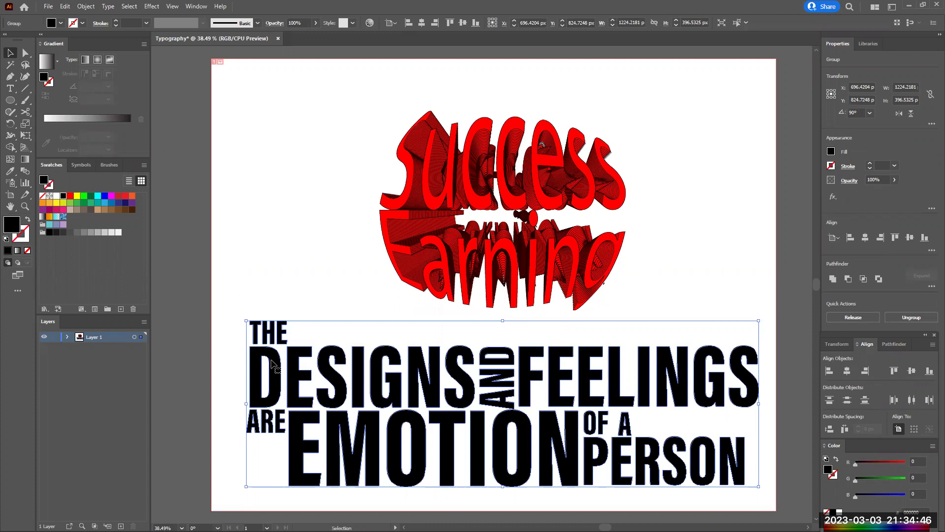
click(279, 270)
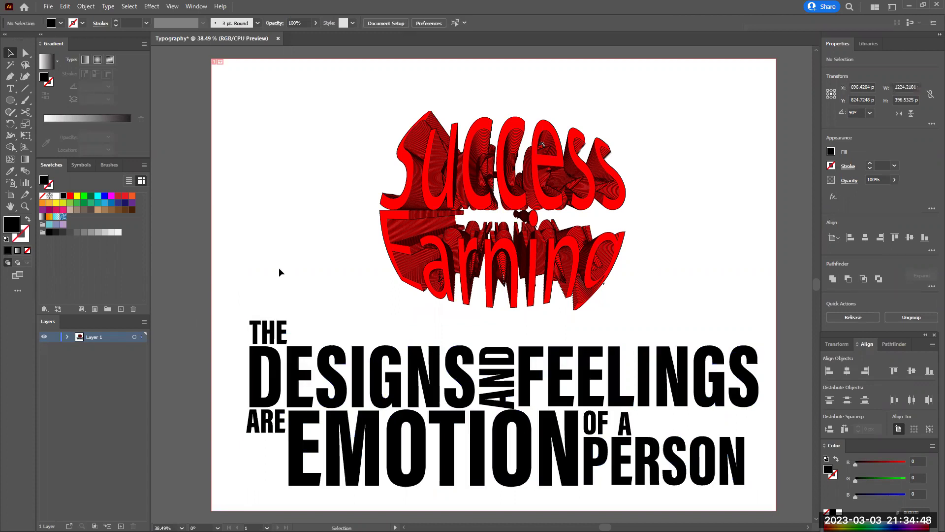
click(391, 215)
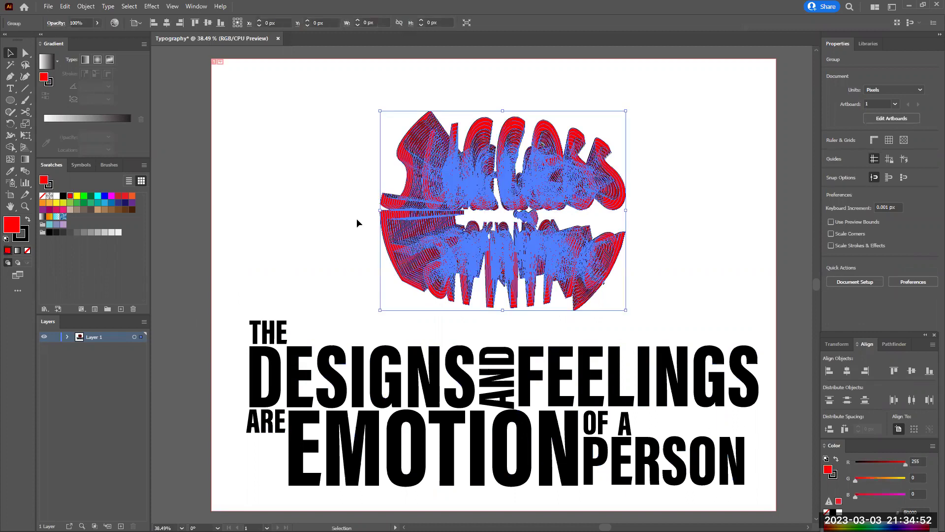
click(357, 219)
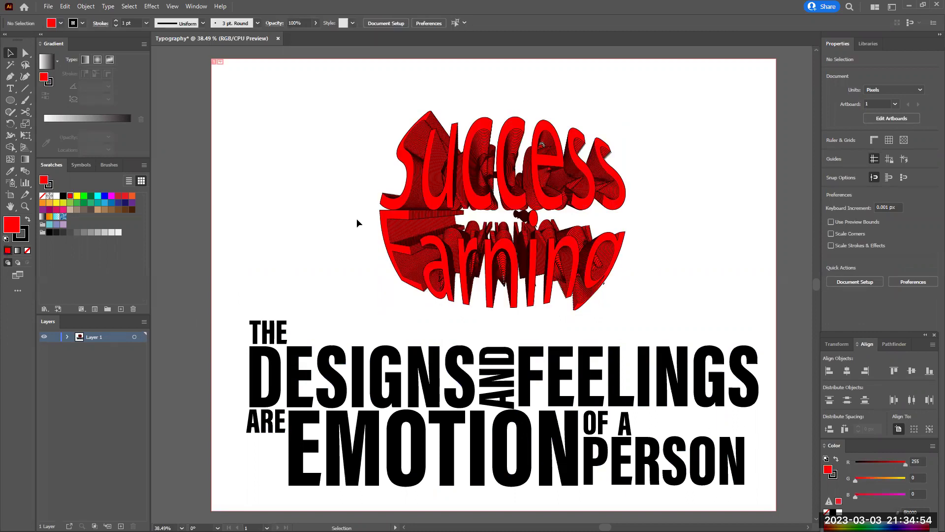